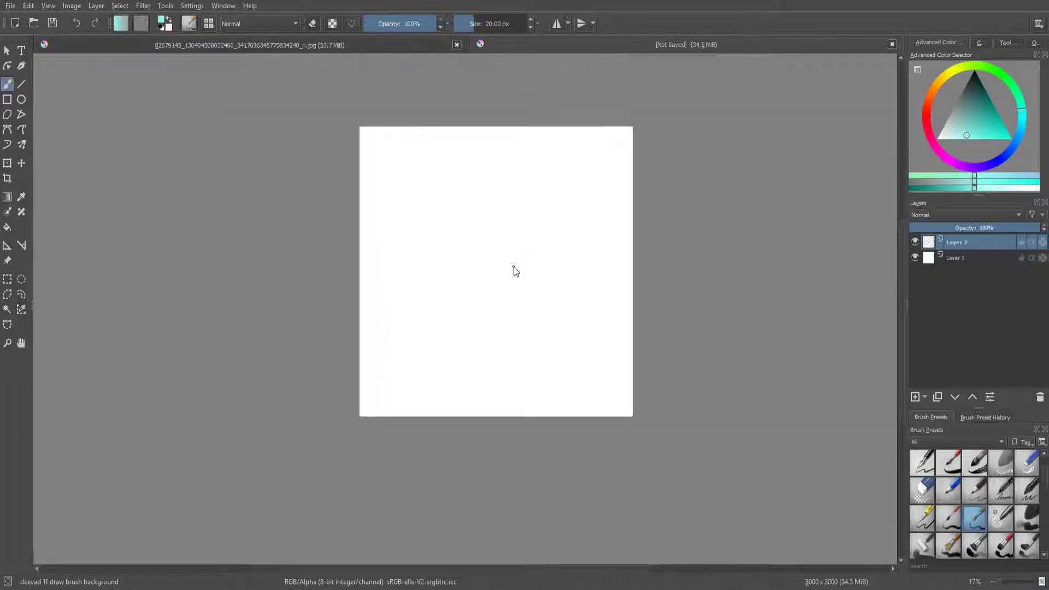
# Step: Draw a few brush test strokes on the blank canvas, then undo them all
pyautogui.press('-')
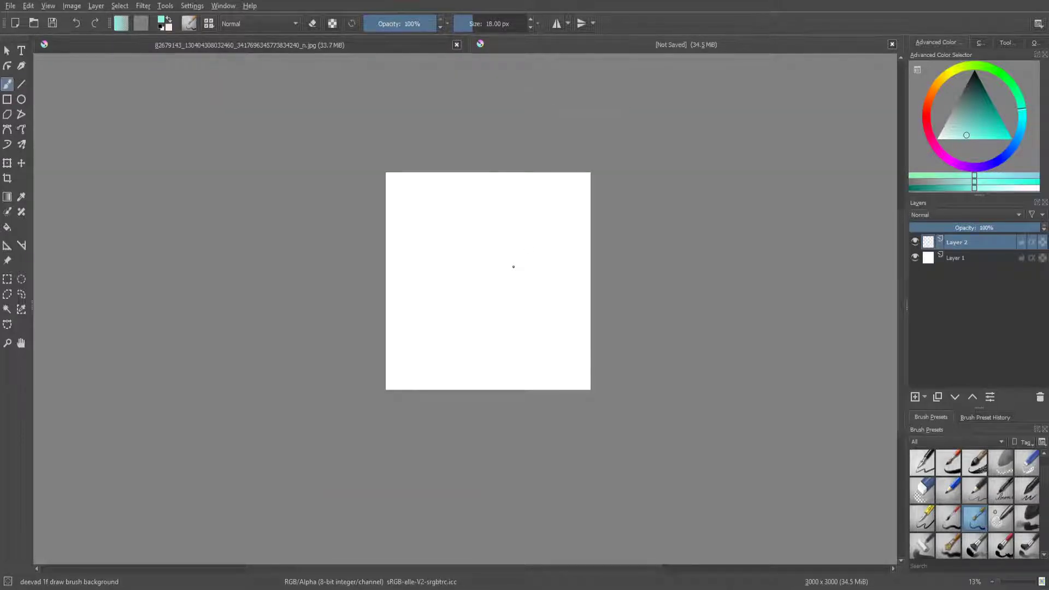
pyautogui.moveTo(465, 224); pyautogui.dragTo(511, 309)
pyautogui.press('+')
pyautogui.press('+')
pyautogui.press('+')
pyautogui.hotkey('ctrl', 'z')
pyautogui.moveTo(428, 137); pyautogui.dragTo(435, 320)
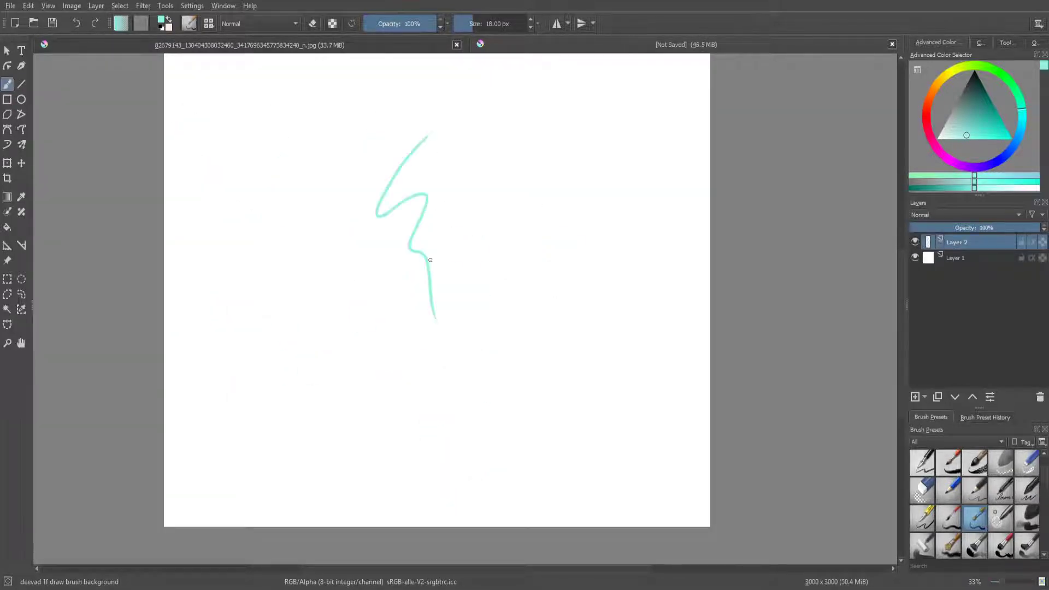
pyautogui.hotkey('ctrl', 'z')
pyautogui.moveTo(462, 230); pyautogui.dragTo(451, 289)
pyautogui.moveTo(508, 219); pyautogui.dragTo(557, 306)
pyautogui.hotkey('ctrl', 'z')
pyautogui.hotkey('ctrl', 'z')
pyautogui.hotkey('ctrl', 'z')
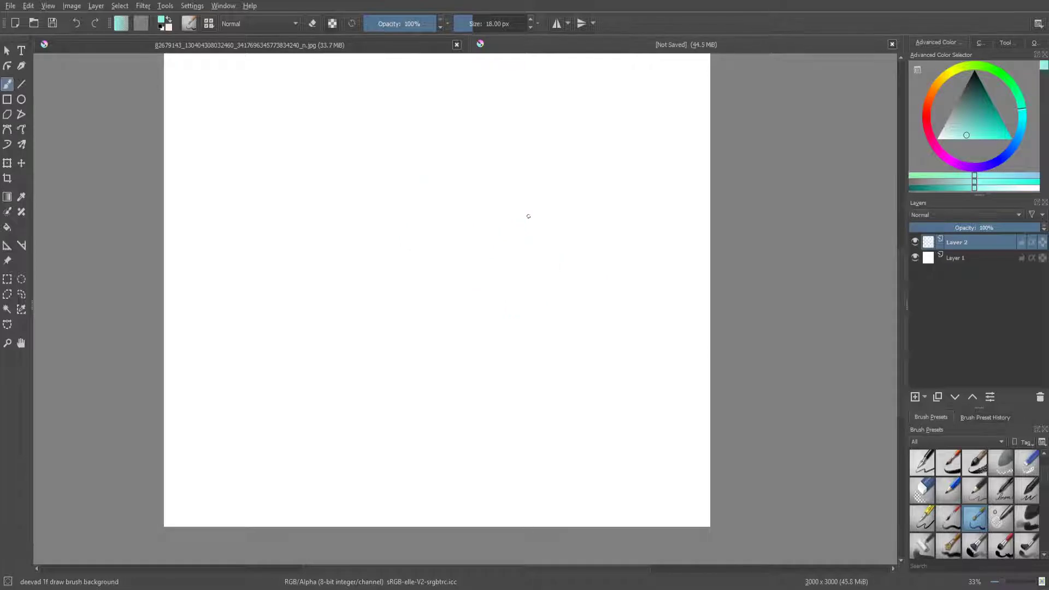
pyautogui.press('-')
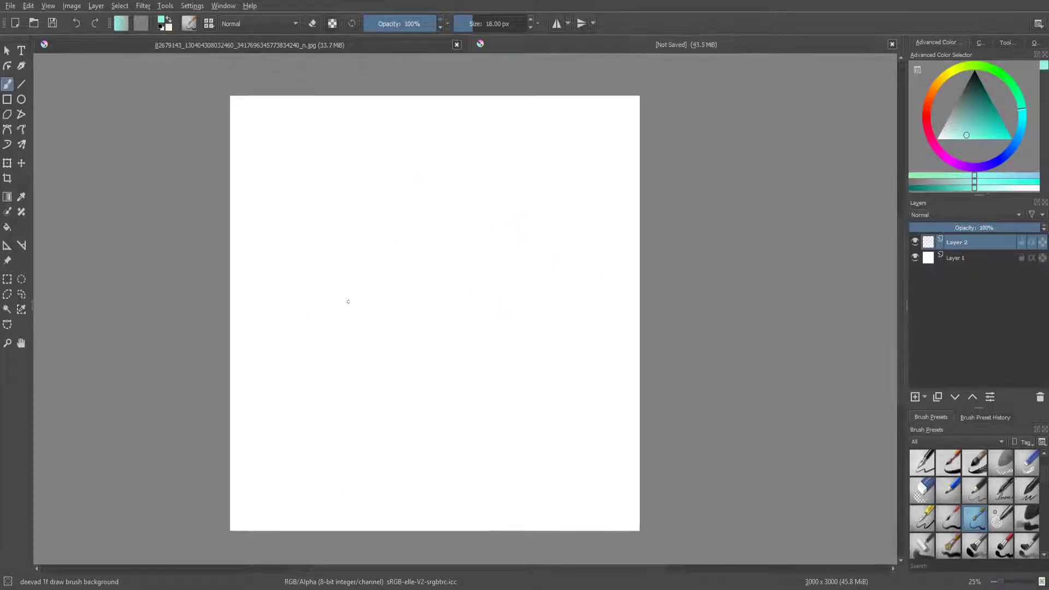
# Step: Switch to the scanned sketch document and select the whole image
pyautogui.hotkey('ctrl', 'Tab')
pyautogui.hotkey('ctrl', 'r')
pyautogui.moveTo(156, 86); pyautogui.dragTo(490, 471)
# Step: Copy the sketch, paste it into the new canvas and shift it down and right
pyautogui.hotkey('ctrl', 'c')
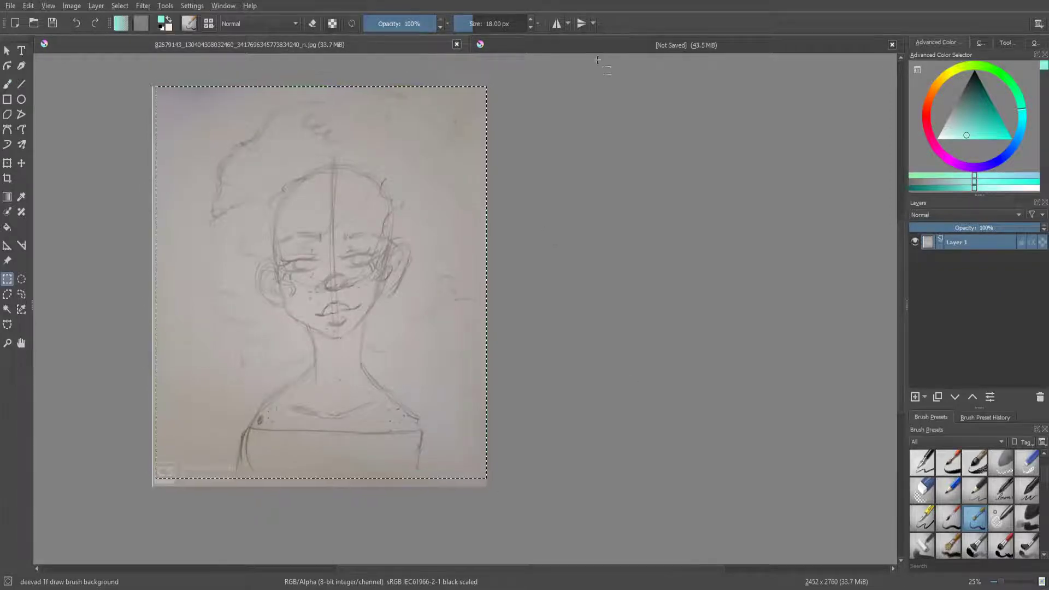
pyautogui.hotkey('ctrl', 'Tab')
pyautogui.hotkey('ctrl', 'v')
pyautogui.press('t')
pyautogui.moveTo(291, 246); pyautogui.dragTo(314, 273)
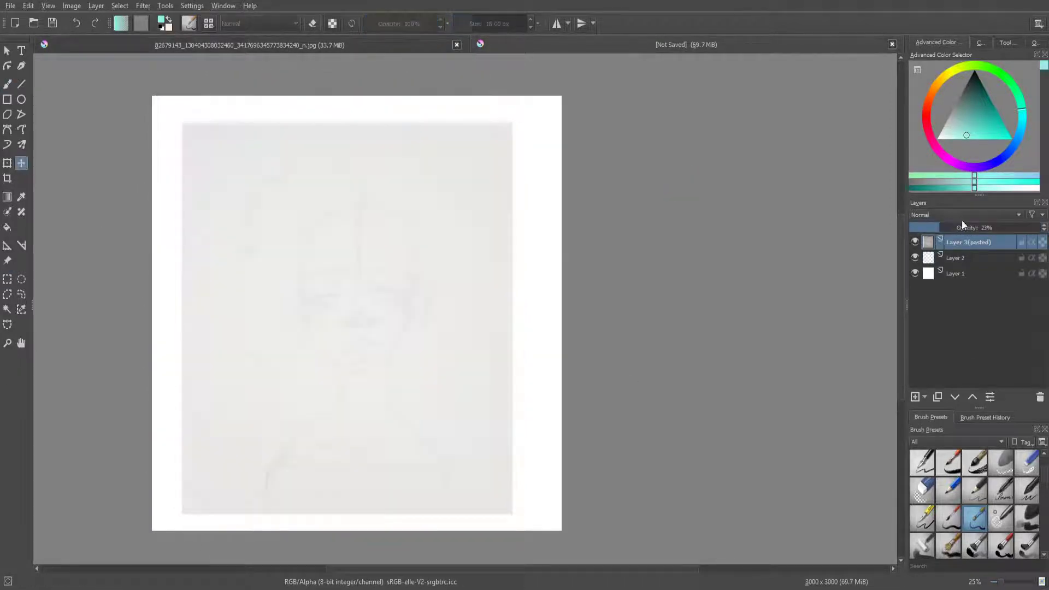
# Step: Fade the pasted sketch layer, put Layer 2 above it, and choose pink with a Pencil-3 brush
pyautogui.moveTo(955, 258); pyautogui.dragTo(960, 237)
pyautogui.click(927, 119)
pyautogui.click(983, 138)
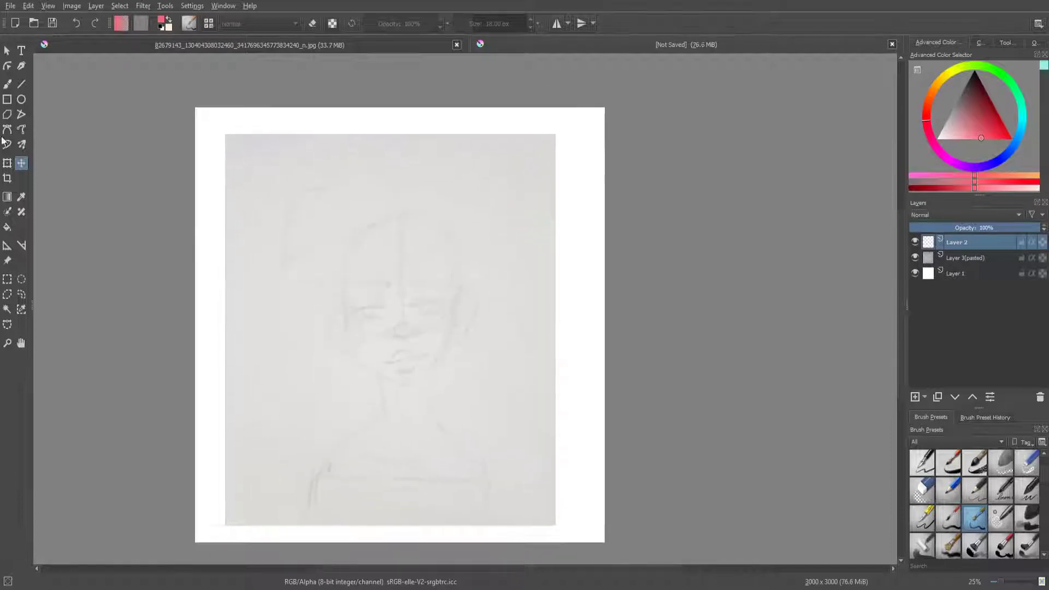
pyautogui.press('b')
pyautogui.keyDown('ctrl'); pyautogui.scroll(2, 412, 251); pyautogui.keyUp('ctrl')
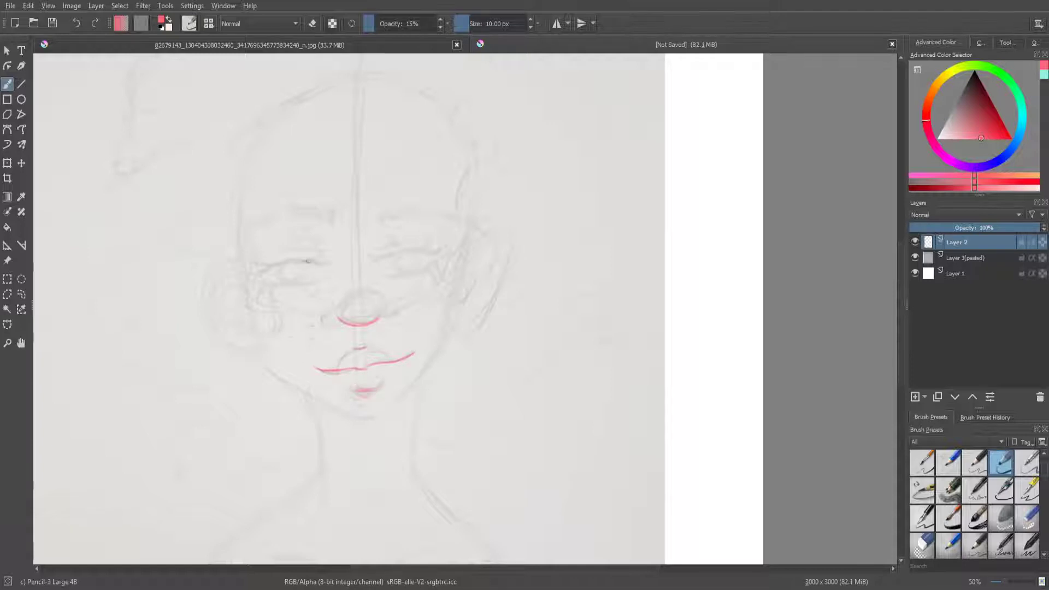
# Step: Trace the nose, mouth, eyes, brows and fringe curls in pink over the sketch
pyautogui.moveTo(316, 262); pyautogui.dragTo(251, 277)
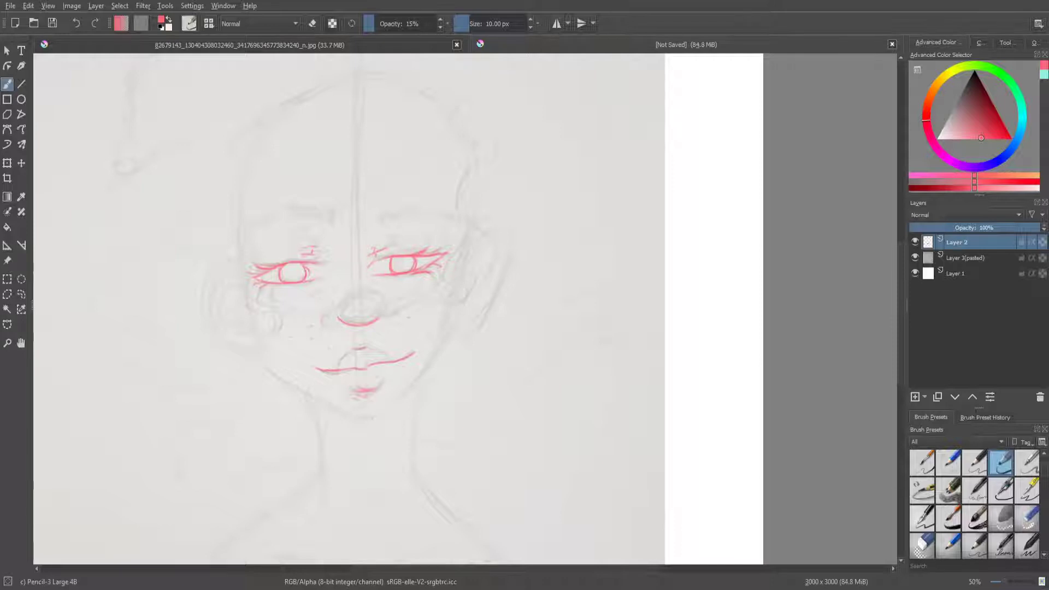
pyautogui.moveTo(363, 221)
pyautogui.mouseDown()
pyautogui.moveTo(407, 202)
pyautogui.moveTo(452, 217)
pyautogui.moveTo(465, 295)
pyautogui.mouseUp()
pyautogui.moveTo(249, 265); pyautogui.dragTo(276, 321)
pyautogui.moveTo(331, 218); pyautogui.dragTo(319, 228)
pyautogui.moveTo(307, 237); pyautogui.dragTo(300, 250)
pyautogui.moveTo(295, 258); pyautogui.dragTo(254, 270)
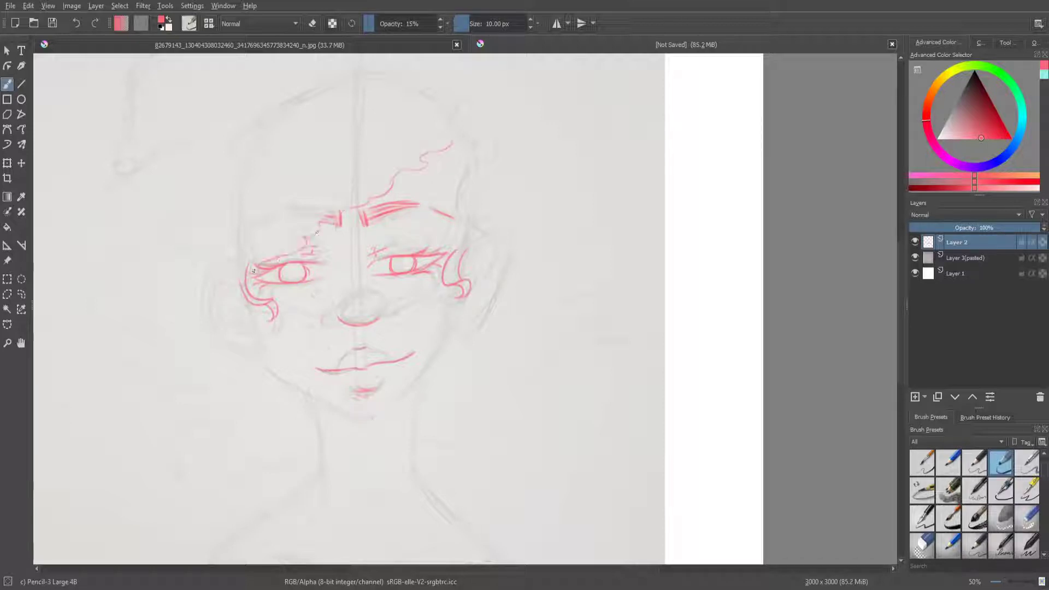
# Step: Draw the long outer outline of the hair
pyautogui.scroll(-1, 272, 189)
pyautogui.scroll(2, 383, 313)
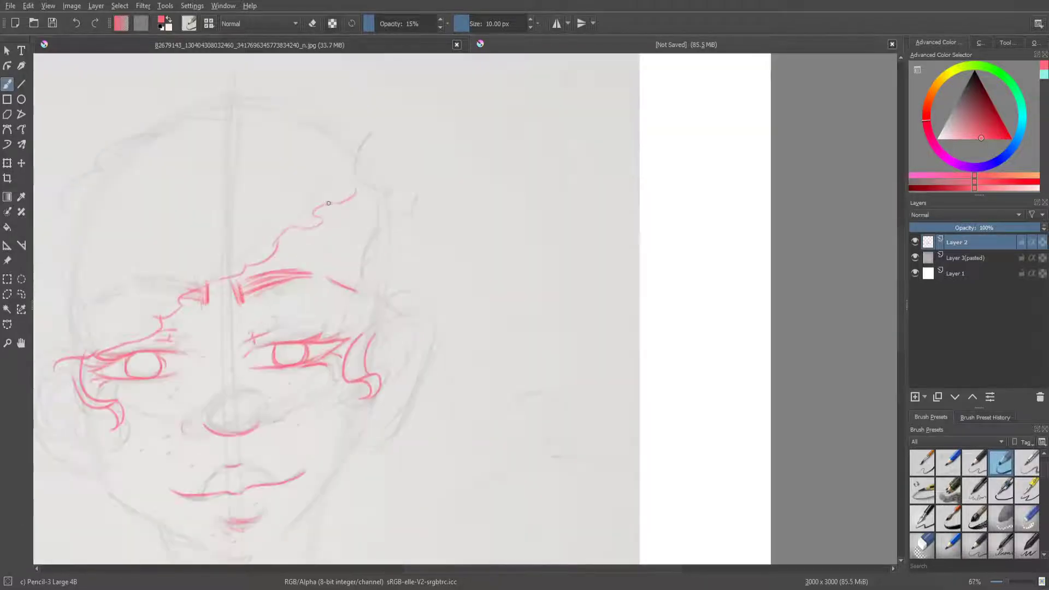
pyautogui.scroll(-2, 383, 313)
pyautogui.moveTo(276, 132)
pyautogui.mouseDown()
pyautogui.moveTo(229, 178)
pyautogui.moveTo(181, 339)
pyautogui.mouseUp()
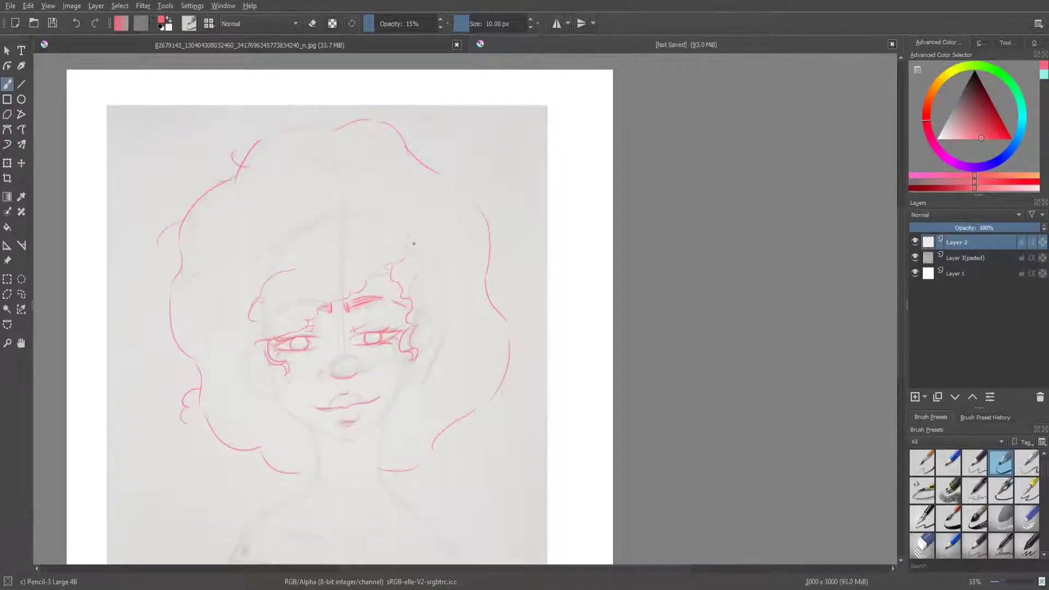
# Step: Draw the right jawline, both ears and hatched shadow under the chin
pyautogui.moveTo(409, 362); pyautogui.dragTo(350, 441)
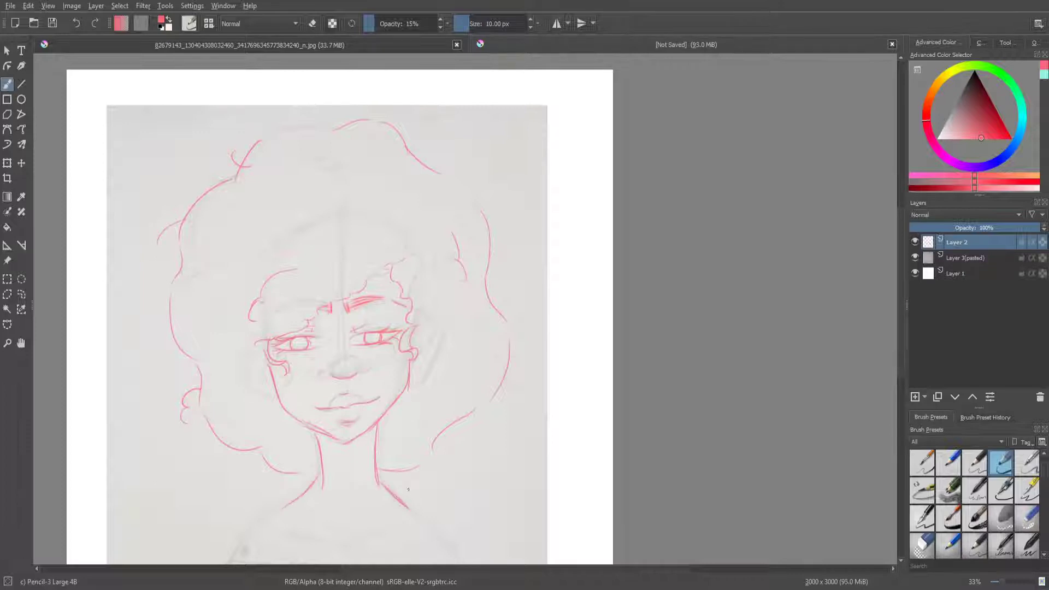
pyautogui.moveTo(408, 490); pyautogui.dragTo(400, 344)
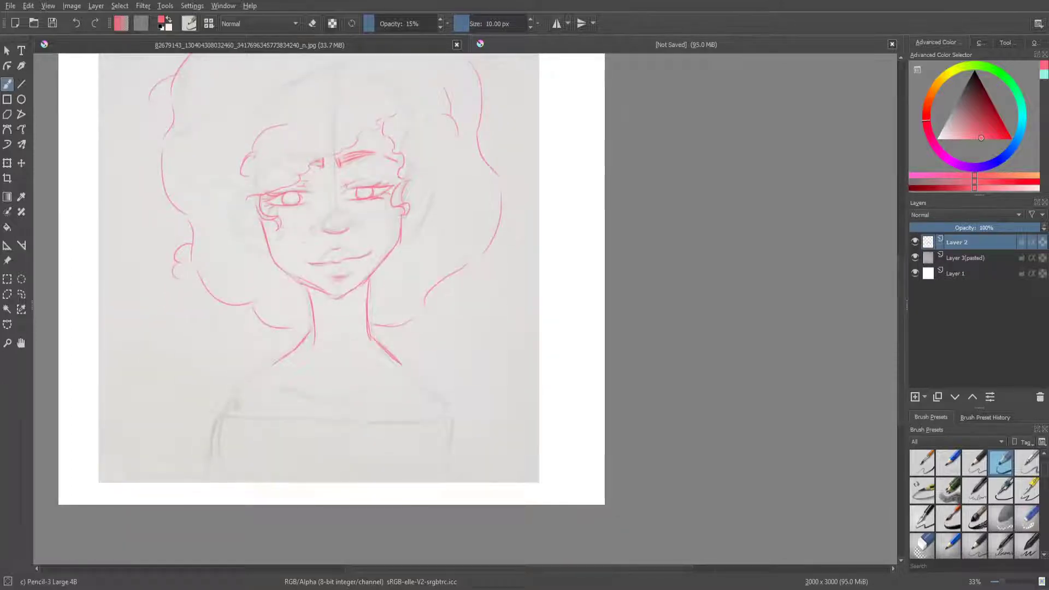
pyautogui.scroll(1, 251, 120)
pyautogui.moveTo(498, 221); pyautogui.dragTo(514, 292)
pyautogui.moveTo(240, 249); pyautogui.dragTo(273, 323)
pyautogui.moveTo(249, 271); pyautogui.dragTo(256, 304)
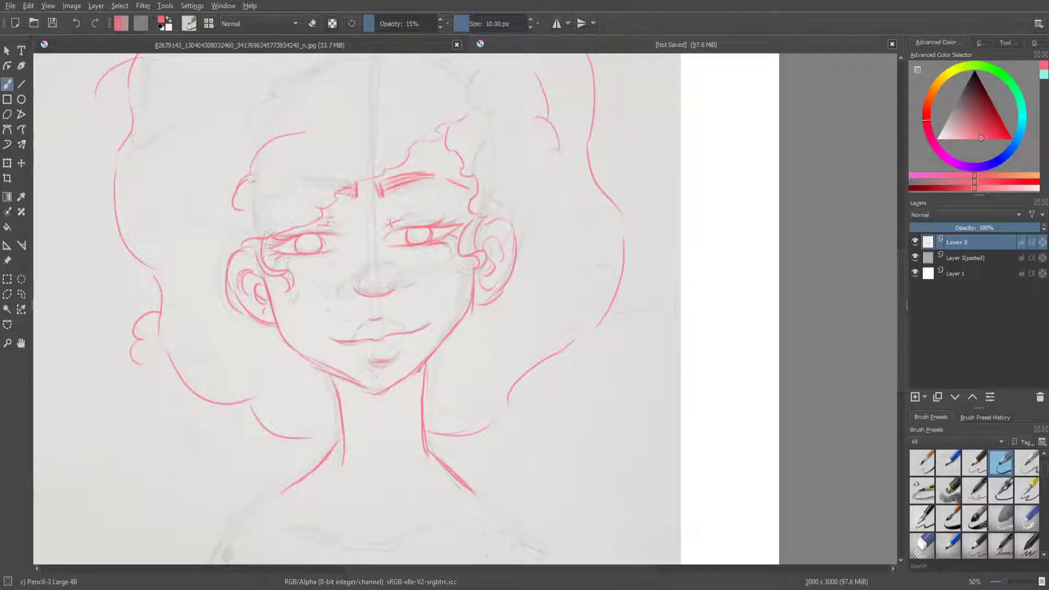
pyautogui.moveTo(419, 370); pyautogui.dragTo(377, 389)
pyautogui.moveTo(342, 426)
pyautogui.mouseDown()
pyautogui.moveTo(369, 390)
pyautogui.moveTo(401, 393)
pyautogui.mouseUp()
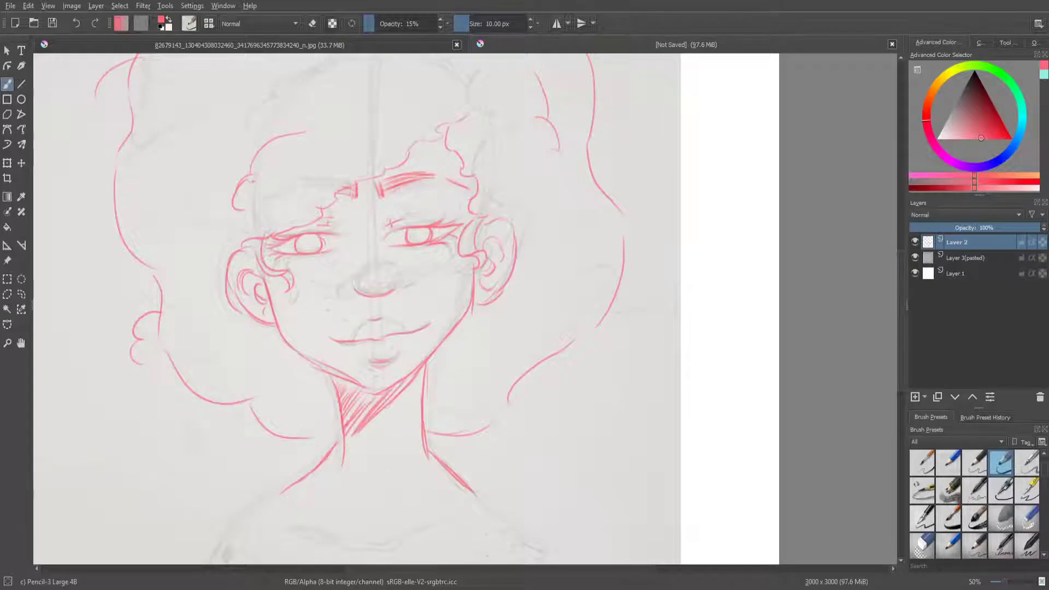
# Step: Draw the neck, both shoulder lines and the long line along the shoulders
pyautogui.moveTo(385, 564); pyautogui.dragTo(412, 429)
pyautogui.moveTo(262, 389); pyautogui.dragTo(239, 433)
pyautogui.moveTo(495, 357); pyautogui.dragTo(572, 436)
pyautogui.moveTo(407, 409); pyautogui.dragTo(428, 407)
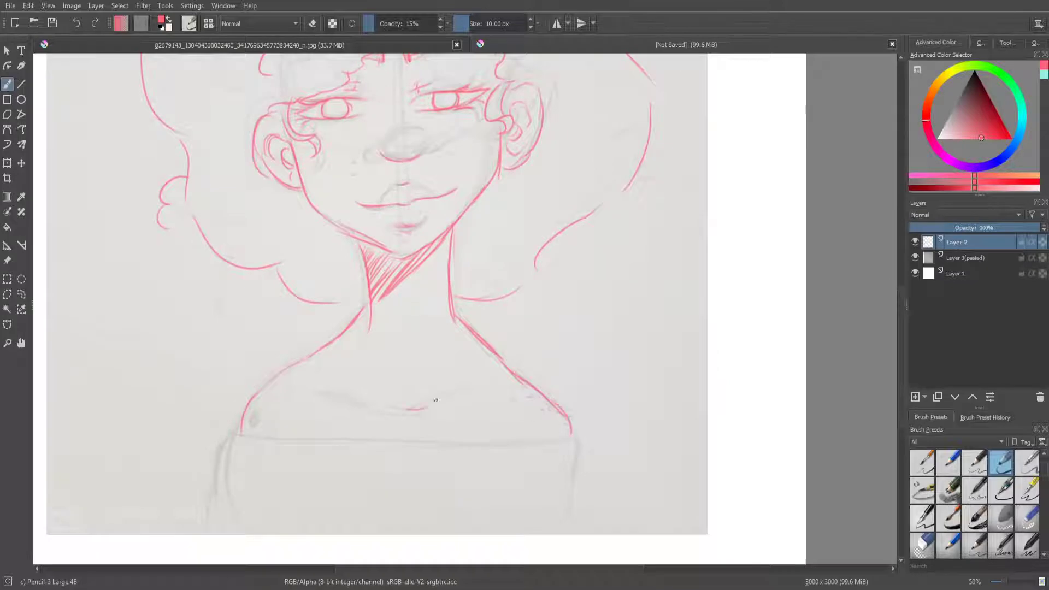
pyautogui.moveTo(240, 435); pyautogui.dragTo(581, 441)
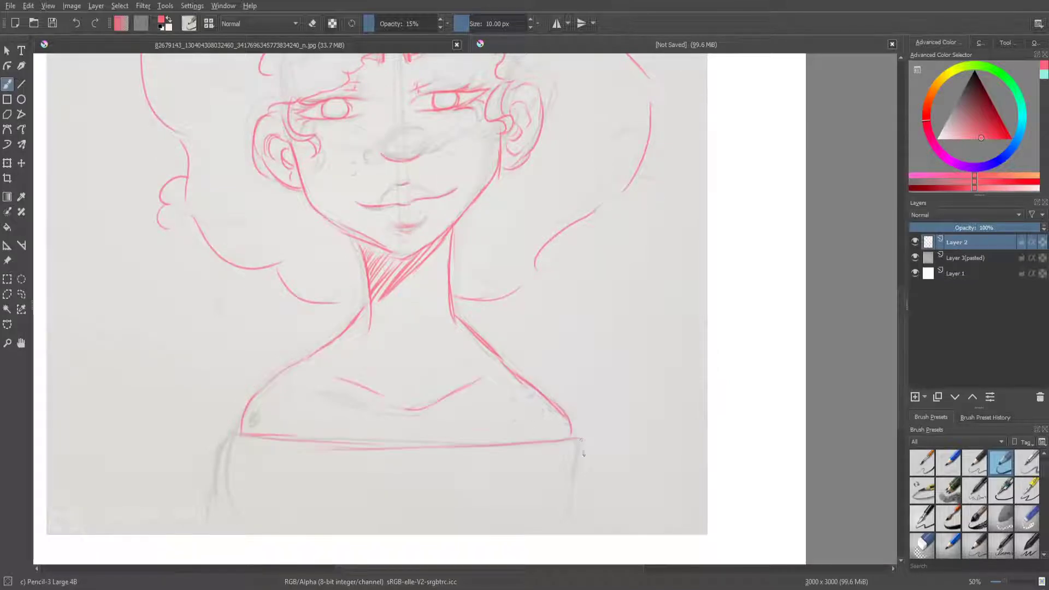
# Step: Hide the pasted sketch layer and scale the Layer 2 line art up to fill more canvas
pyautogui.press('-')
pyautogui.press('-')
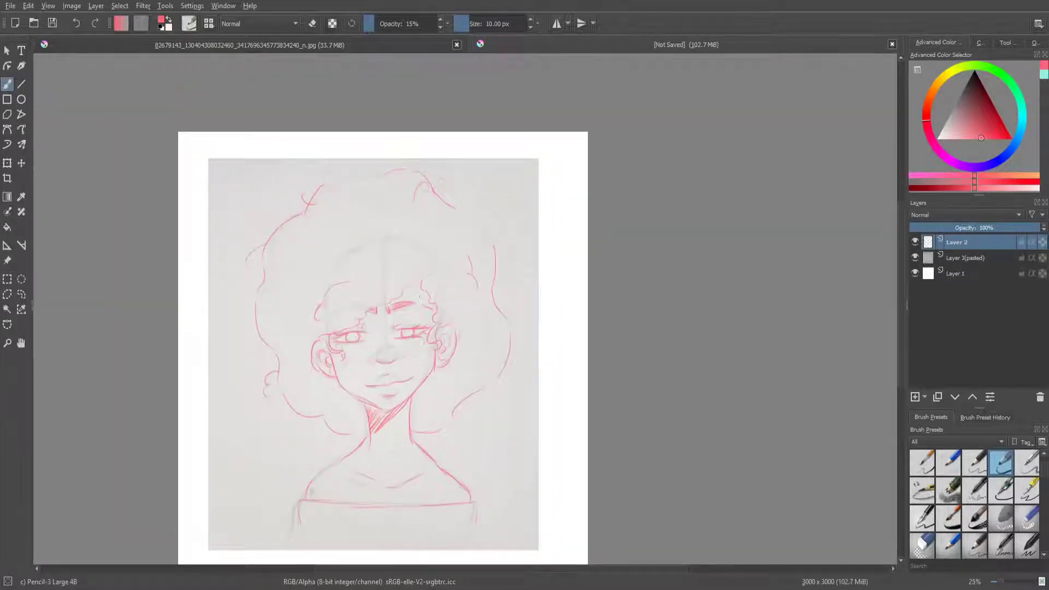
pyautogui.press('-')
pyautogui.click(916, 258)
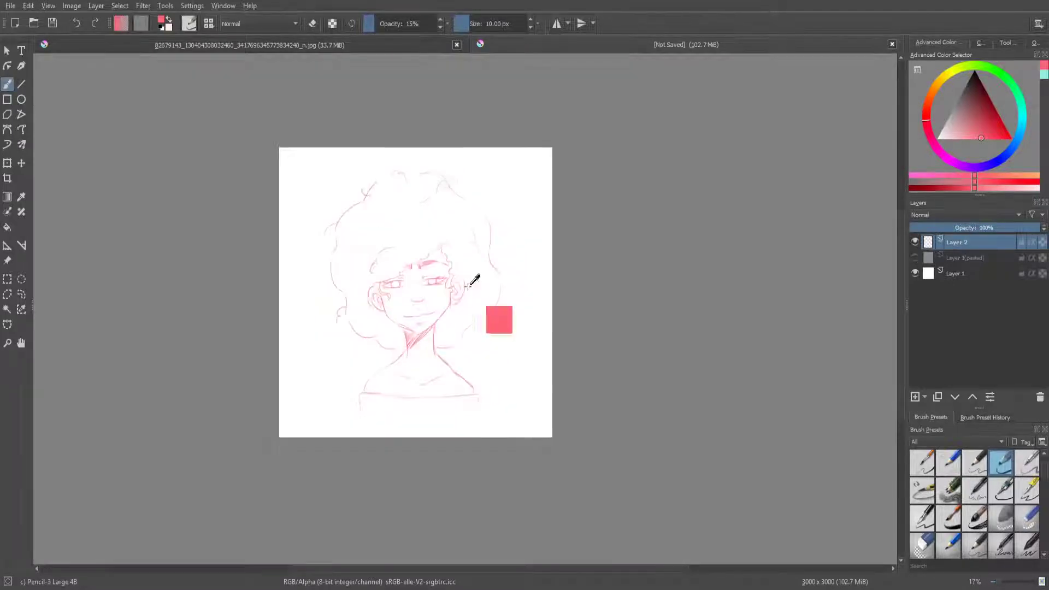
pyautogui.hotkey('ctrl', 't')
pyautogui.moveTo(492, 246); pyautogui.dragTo(472, 255)
pyautogui.press('Return')
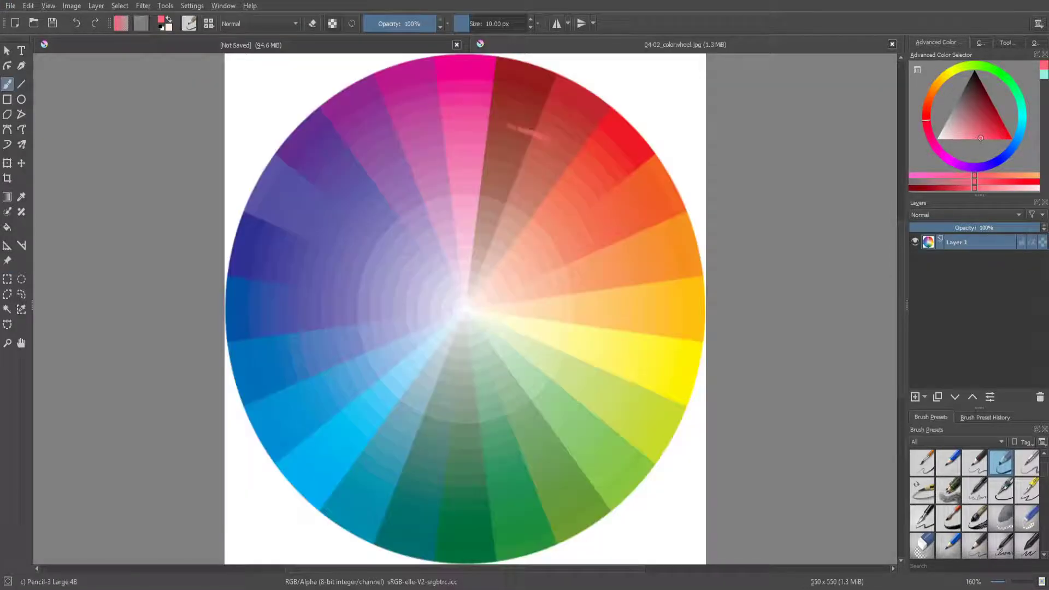
# Step: On a new layer, paint black lines radiating from the colour wheel's centre
pyautogui.press('Insert')
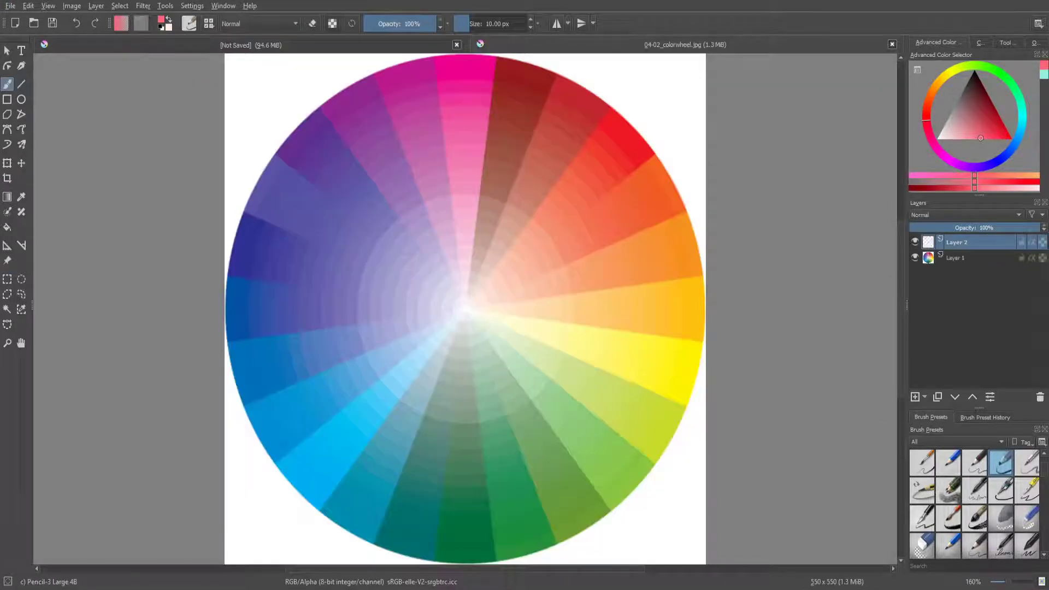
pyautogui.press('d')
pyautogui.moveTo(433, 59); pyautogui.dragTo(567, 60)
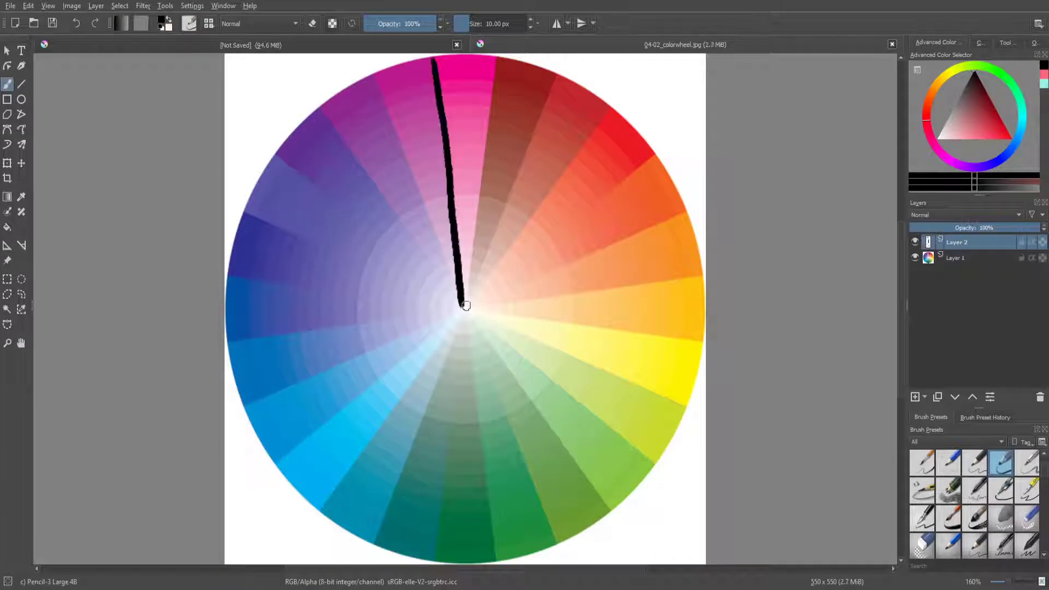
pyautogui.moveTo(463, 306); pyautogui.dragTo(225, 342)
pyautogui.moveTo(463, 307)
pyautogui.mouseDown()
pyautogui.moveTo(300, 524)
pyautogui.moveTo(623, 517)
pyautogui.moveTo(695, 443)
pyautogui.mouseUp()
pyautogui.hotkey('ctrl', 'z')
pyautogui.moveTo(470, 305); pyautogui.dragTo(705, 416)
# Step: Shift the lines, redraw the down-left line, and rotate the wedges around the centre
pyautogui.press('t')
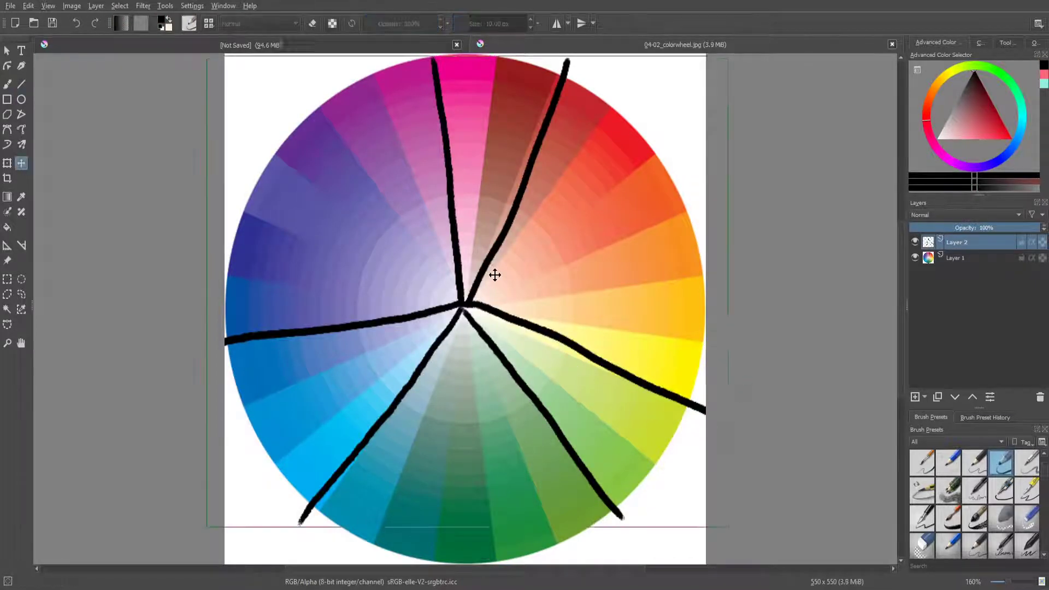
pyautogui.moveTo(494, 273); pyautogui.dragTo(483, 277)
pyautogui.press('b')
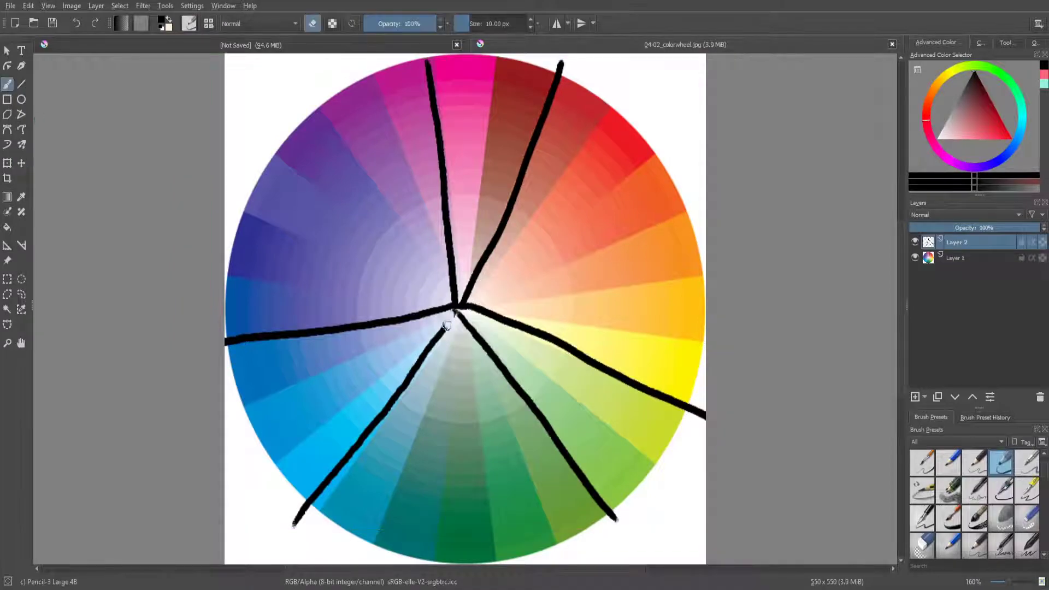
pyautogui.hotkey('ctrl', 'z')
pyautogui.moveTo(456, 310); pyautogui.dragTo(232, 492)
pyautogui.click(7, 163)
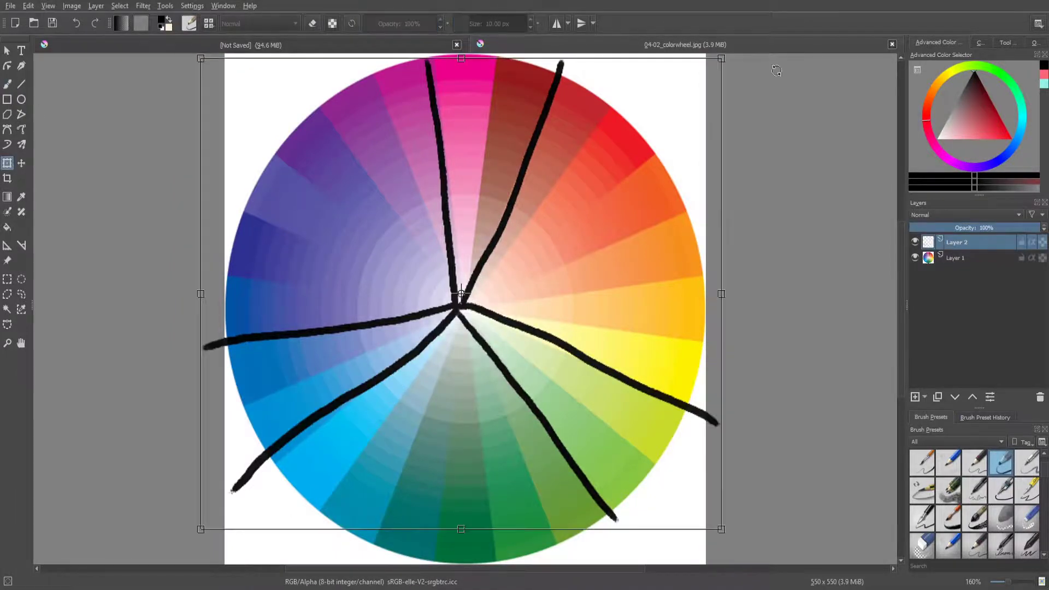
pyautogui.moveTo(181, 229); pyautogui.dragTo(164, 372)
pyautogui.moveTo(781, 306)
pyautogui.mouseDown()
pyautogui.moveTo(795, 168)
pyautogui.moveTo(586, 246)
pyautogui.mouseUp()
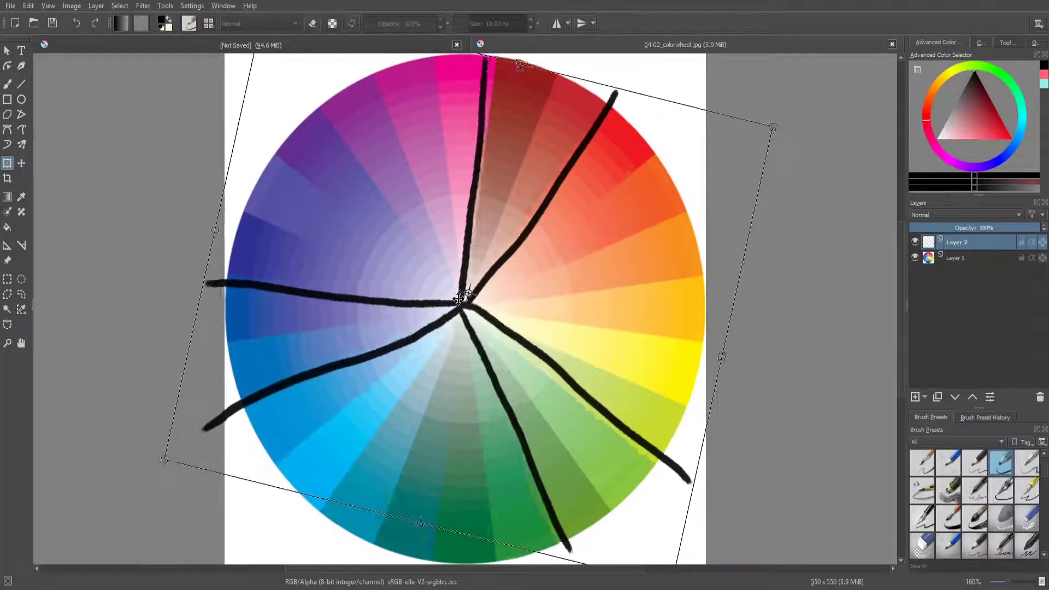
pyautogui.press('Return')
# Step: Sample red, then green from the wheel and return to the portrait document
pyautogui.click(7, 84)
pyautogui.moveTo(520, 93); pyautogui.dragTo(515, 215)
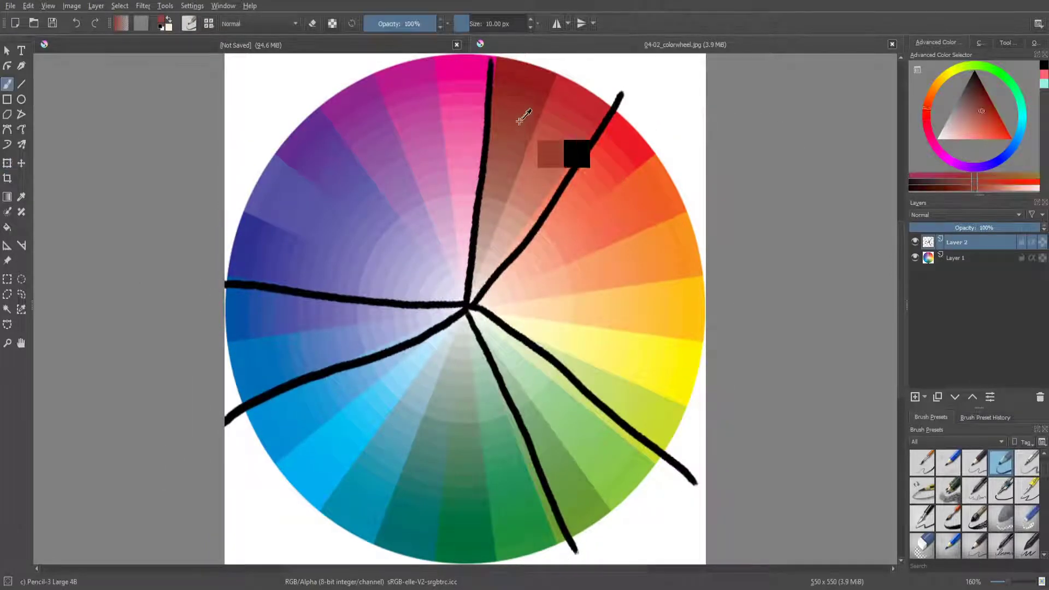
pyautogui.keyDown('ctrl'); pyautogui.click(553, 382); pyautogui.keyUp('ctrl')
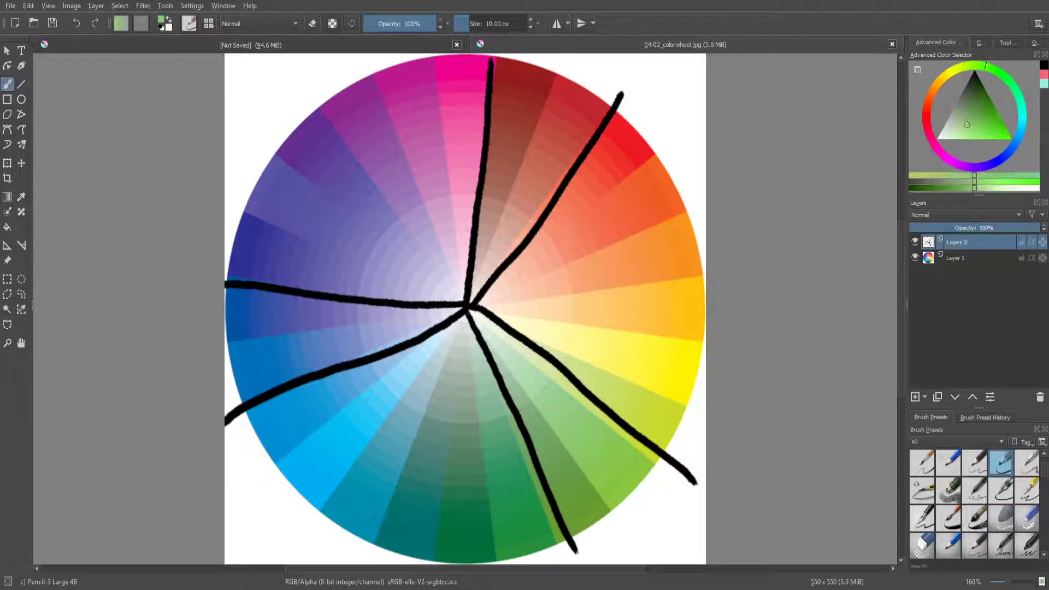
pyautogui.click(305, 47)
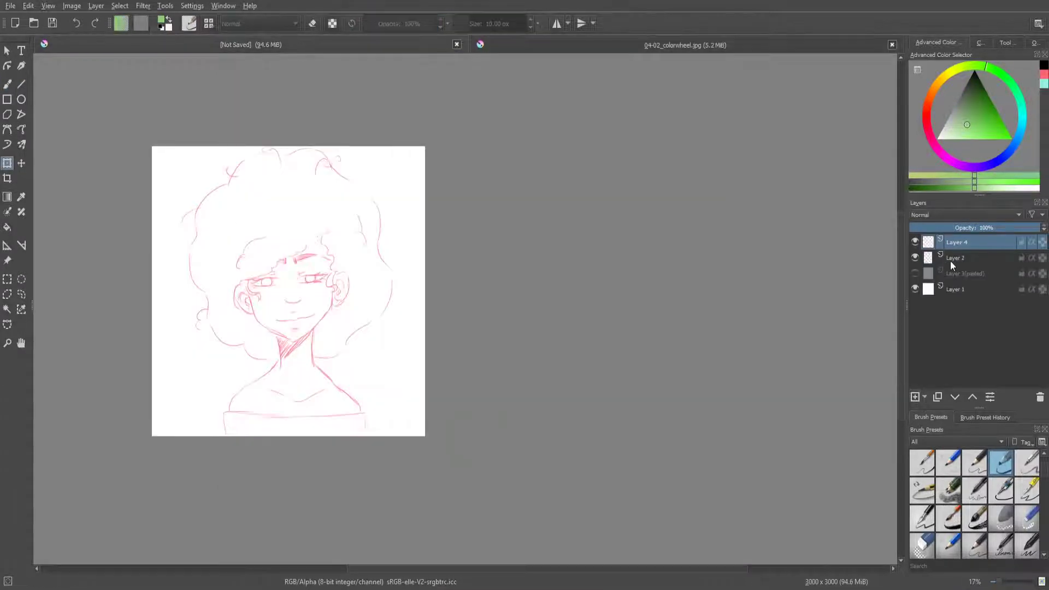
# Step: Fade Layer 2 and set up black smooth inking on Layer 4 with a test stroke
pyautogui.click(951, 259)
pyautogui.click(956, 242)
pyautogui.press('d')
pyautogui.press('b')
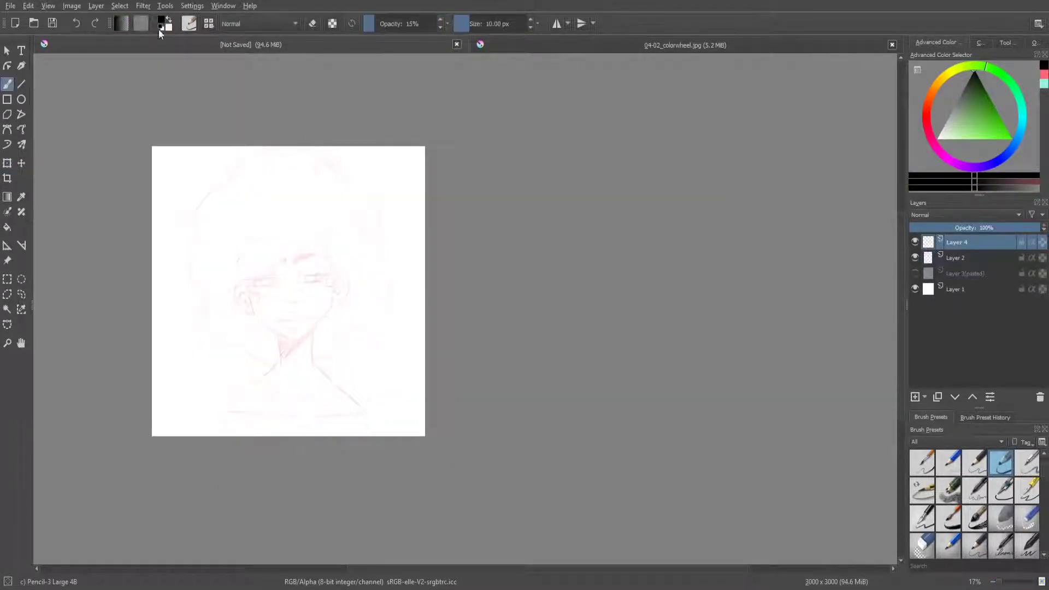
pyautogui.press('/')
pyautogui.moveTo(368, 172); pyautogui.dragTo(399, 314)
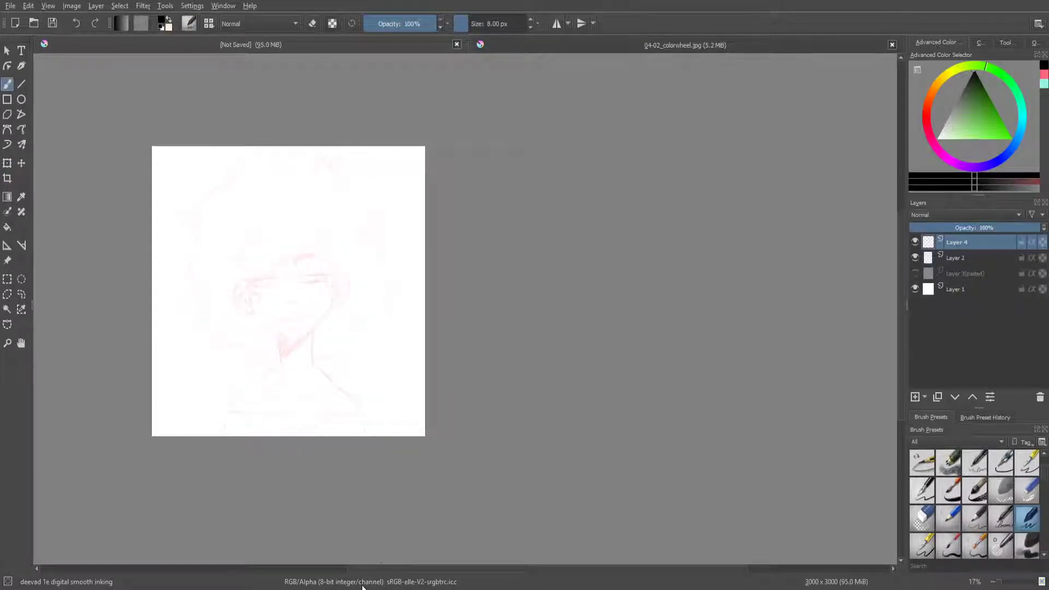
# Step: Zoom in on the face, shrink the brush and discard trial hairline strokes
pyautogui.scroll(3, 325, 297)
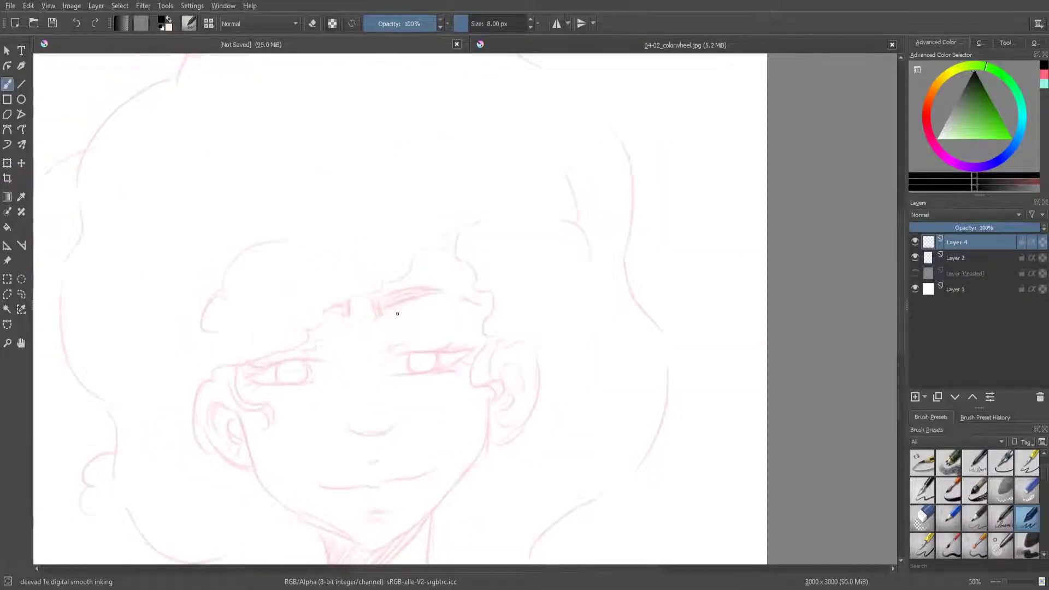
pyautogui.click(473, 25)
pyautogui.moveTo(479, 219)
pyautogui.mouseDown()
pyautogui.moveTo(429, 235)
pyautogui.moveTo(421, 251)
pyautogui.mouseUp()
pyautogui.hotkey('ctrl', 'z')
pyautogui.hotkey('ctrl', 'z')
pyautogui.press('[')
pyautogui.press('[')
pyautogui.press('[')
pyautogui.moveTo(483, 219); pyautogui.dragTo(429, 249)
pyautogui.hotkey('ctrl', 'z')
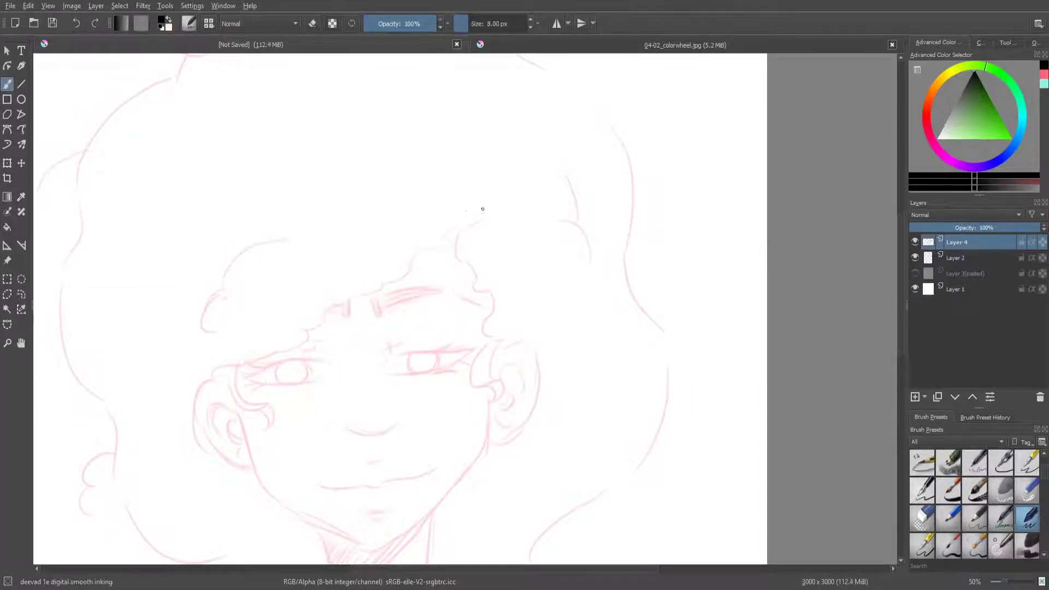
pyautogui.press('1')
# Step: Ink the curly hairline, the left-side curl and the left ear with its inner folds
pyautogui.moveTo(585, 174)
pyautogui.mouseDown()
pyautogui.moveTo(227, 426)
pyautogui.moveTo(398, 265)
pyautogui.mouseUp()
pyautogui.moveTo(358, 306); pyautogui.dragTo(432, 418)
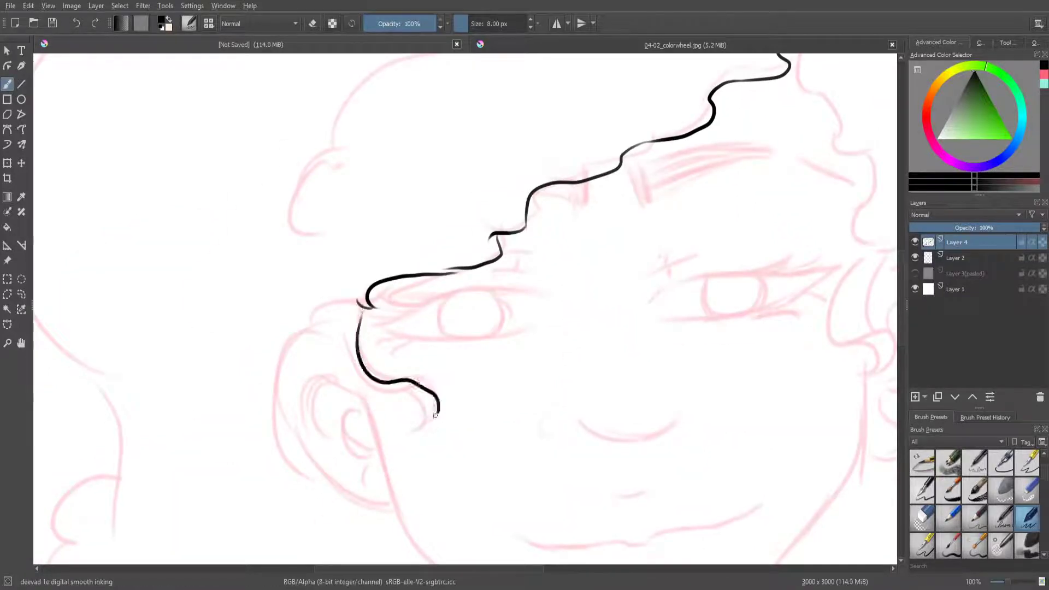
pyautogui.moveTo(423, 383); pyautogui.dragTo(411, 421)
pyautogui.moveTo(338, 322)
pyautogui.mouseDown()
pyautogui.moveTo(304, 334)
pyautogui.moveTo(282, 437)
pyautogui.mouseUp()
pyautogui.hotkey('ctrl', 'z')
pyautogui.moveTo(336, 322); pyautogui.dragTo(393, 507)
pyautogui.moveTo(361, 411)
pyautogui.mouseDown()
pyautogui.moveTo(372, 452)
pyautogui.moveTo(323, 432)
pyautogui.mouseUp()
pyautogui.moveTo(365, 457); pyautogui.dragTo(358, 469)
# Step: Ink the earring's hanging line and place a circle at its end
pyautogui.scroll(-3, 355, 438)
pyautogui.scroll(1, 194, 227)
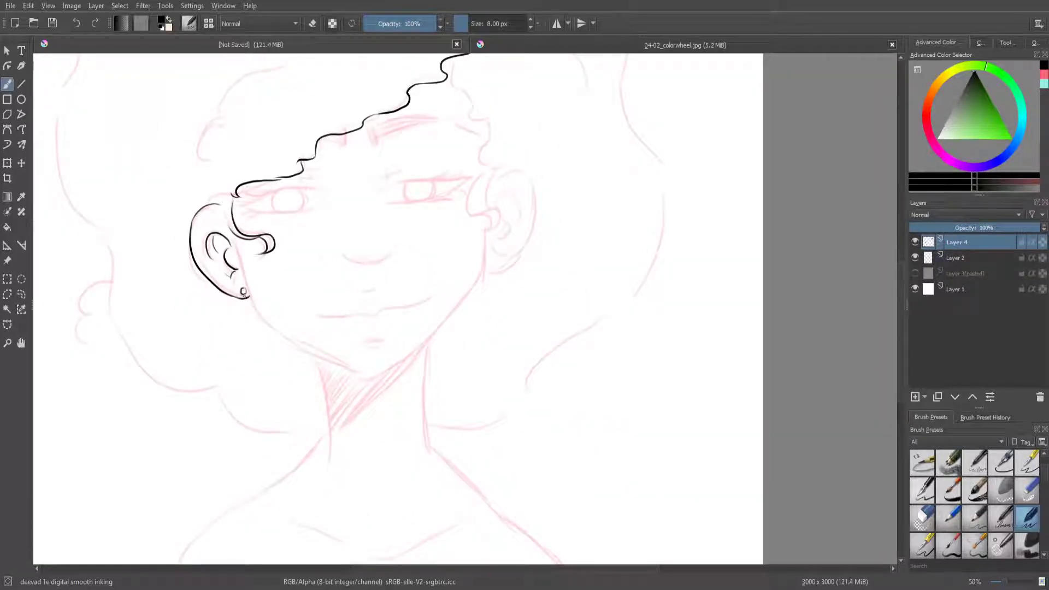
pyautogui.moveTo(244, 295)
pyautogui.mouseDown()
pyautogui.moveTo(245, 339)
pyautogui.moveTo(206, 353)
pyautogui.mouseUp()
pyautogui.click(21, 99)
pyautogui.click(21, 279)
# Step: Draw the round earring pendant, then copy and paste it to the right ear
pyautogui.hotkey('ctrl', 't')
pyautogui.moveTo(170, 309)
pyautogui.mouseDown()
pyautogui.moveTo(217, 372)
pyautogui.moveTo(246, 352)
pyautogui.moveTo(311, 351)
pyautogui.moveTo(494, 306)
pyautogui.moveTo(494, 328)
pyautogui.mouseUp()
pyautogui.press('Return')
pyautogui.hotkey('ctrl', 'c')
pyautogui.hotkey('ctrl', 'v')
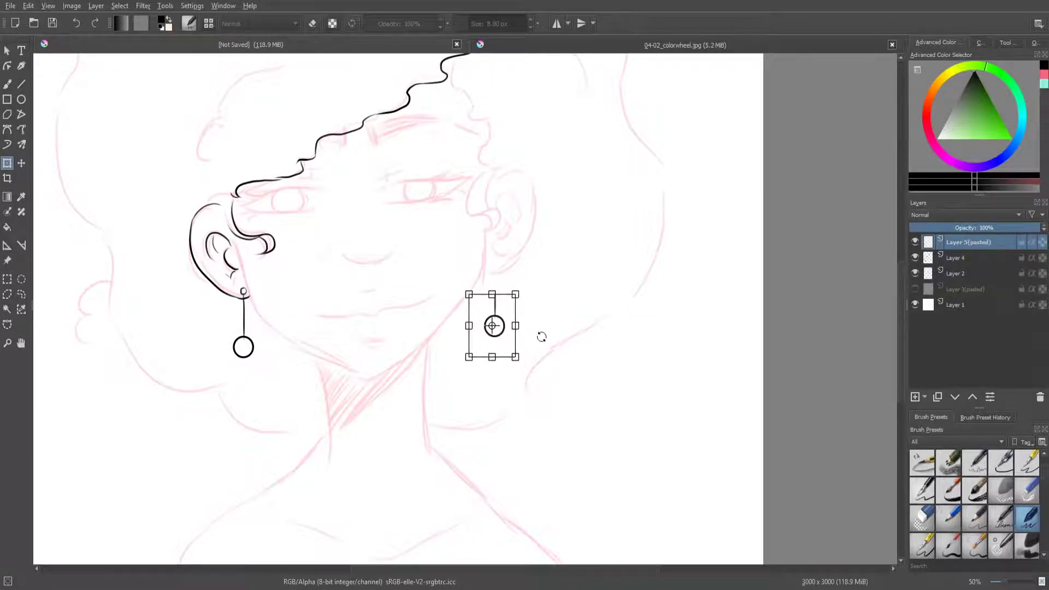
pyautogui.press('Return')
# Step: Ink the left jawline toward the neck and the right jawline down to the chin
pyautogui.click(956, 257)
pyautogui.press('b')
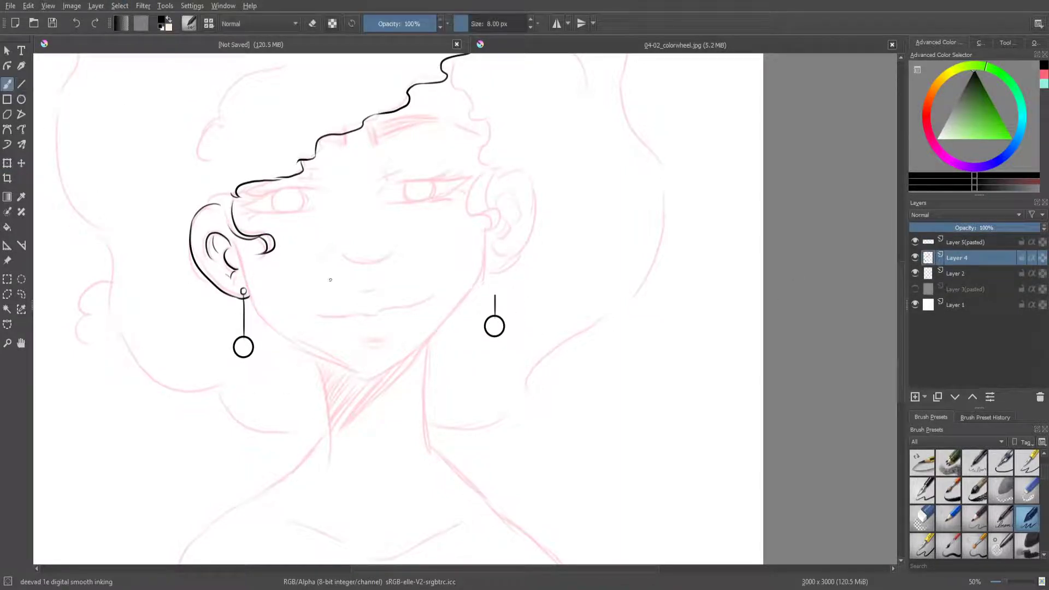
pyautogui.moveTo(233, 232); pyautogui.dragTo(312, 353)
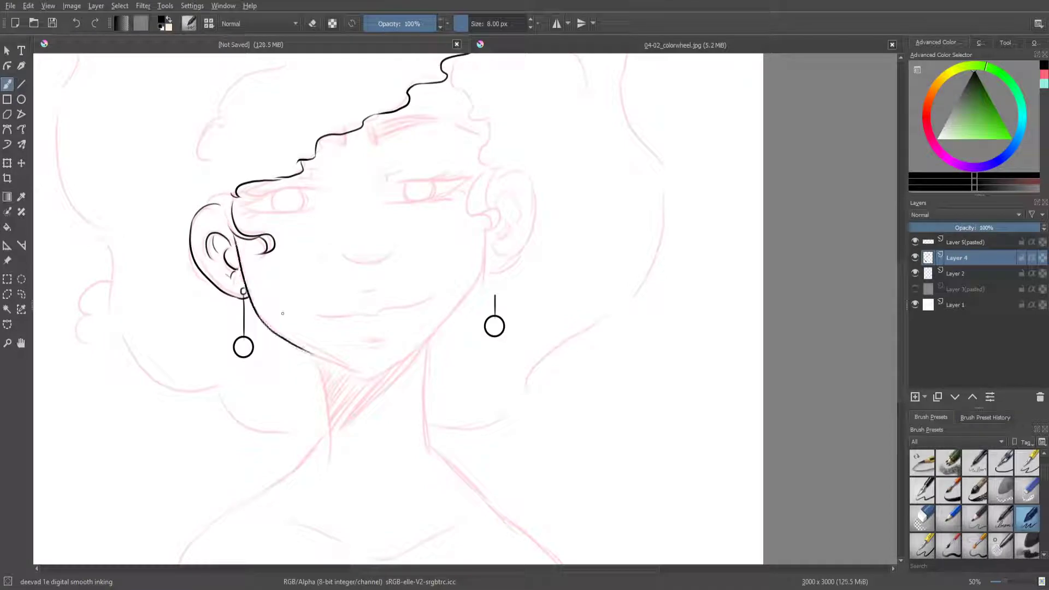
pyautogui.scroll(3, 283, 313)
pyautogui.moveTo(92, 297); pyautogui.dragTo(301, 355)
pyautogui.scroll(-3, 302, 355)
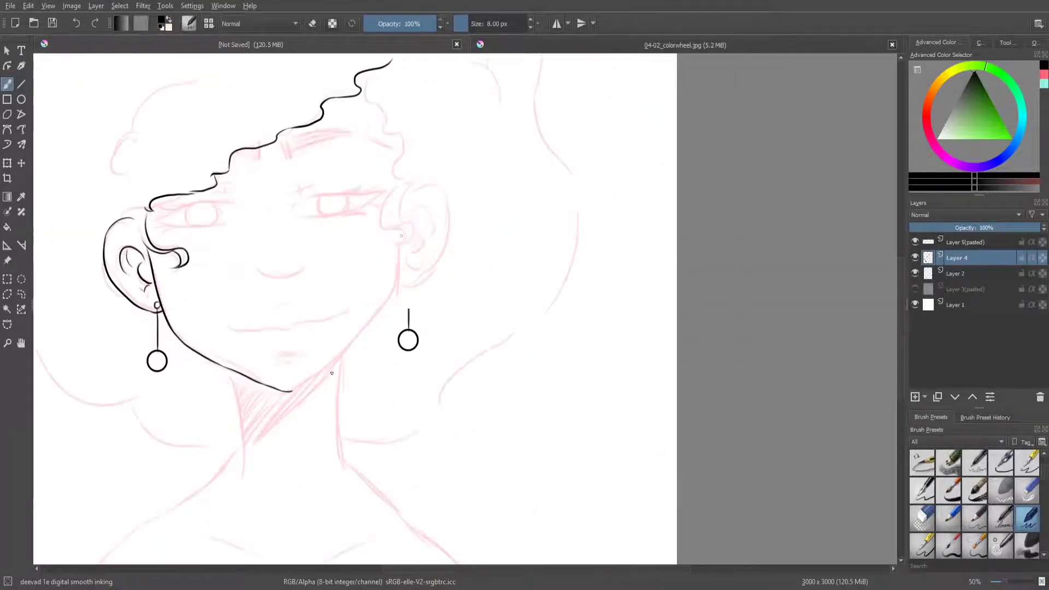
pyautogui.moveTo(400, 242); pyautogui.dragTo(292, 391)
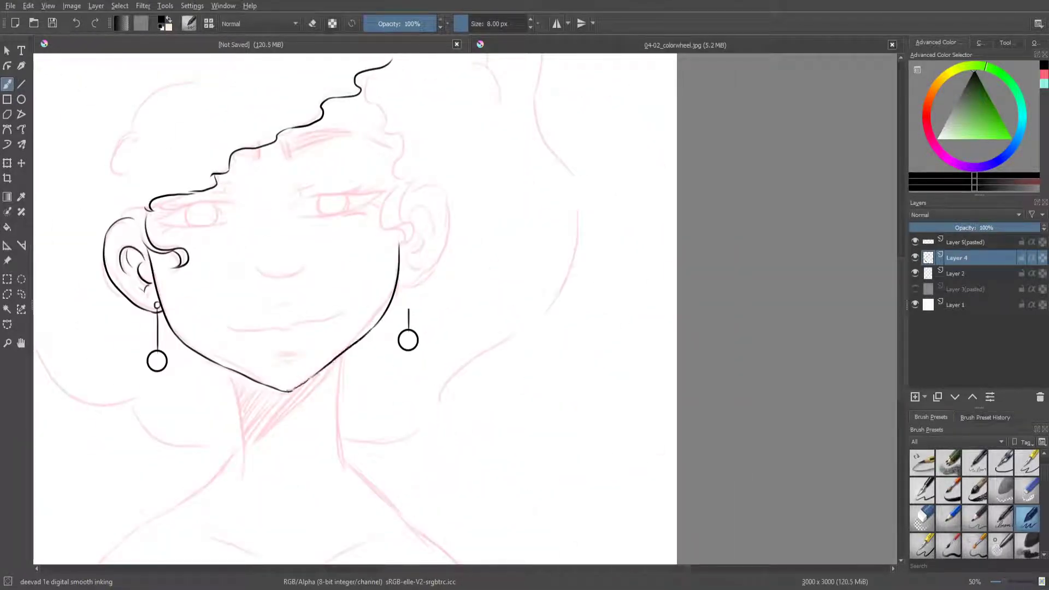
# Step: Ink the right ear outline as a larger curve
pyautogui.moveTo(406, 222); pyautogui.dragTo(413, 286)
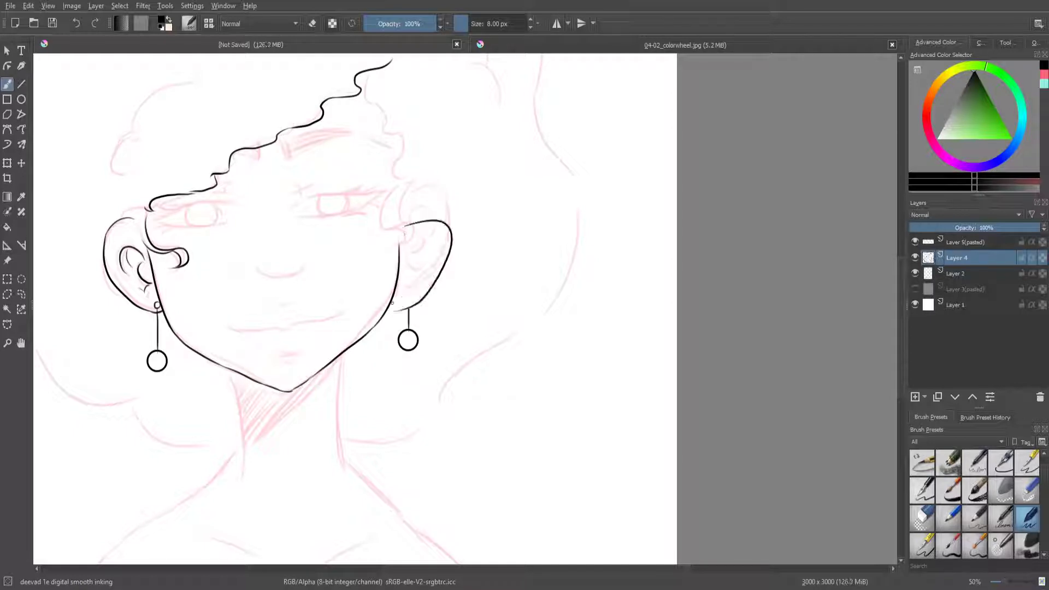
pyautogui.hotkey('ctrl', 'z')
pyautogui.moveTo(408, 219); pyautogui.dragTo(397, 301)
pyautogui.hotkey('ctrl', 'z')
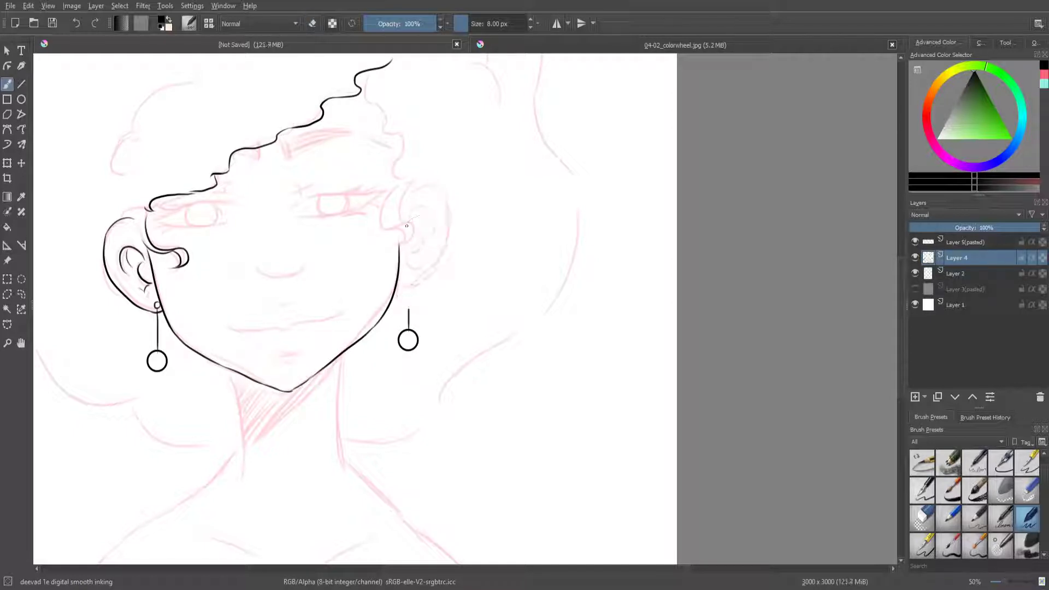
pyautogui.moveTo(406, 219); pyautogui.dragTo(396, 300)
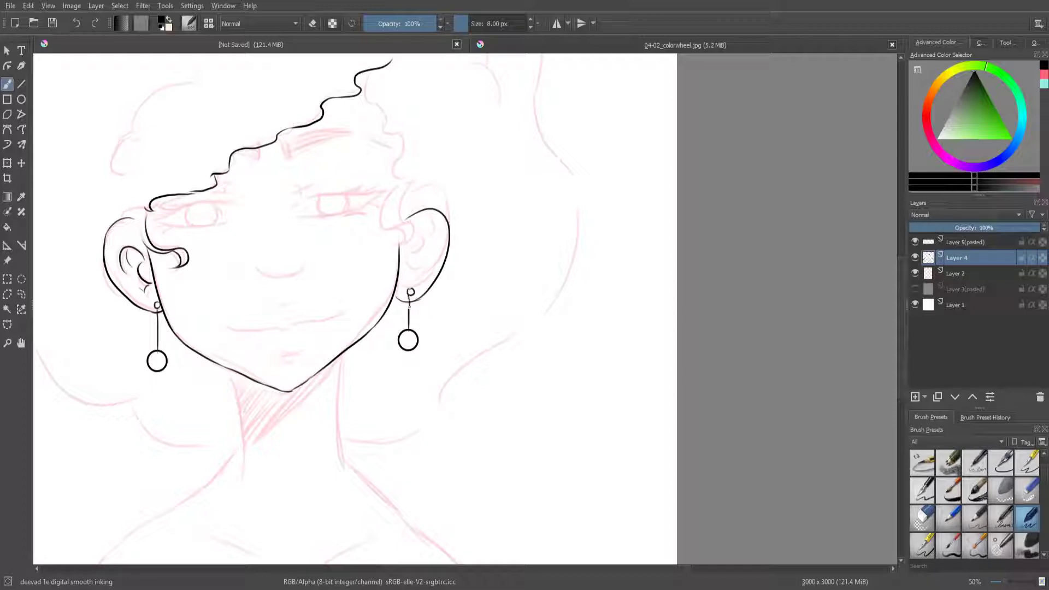
pyautogui.click(965, 242)
pyautogui.press('t')
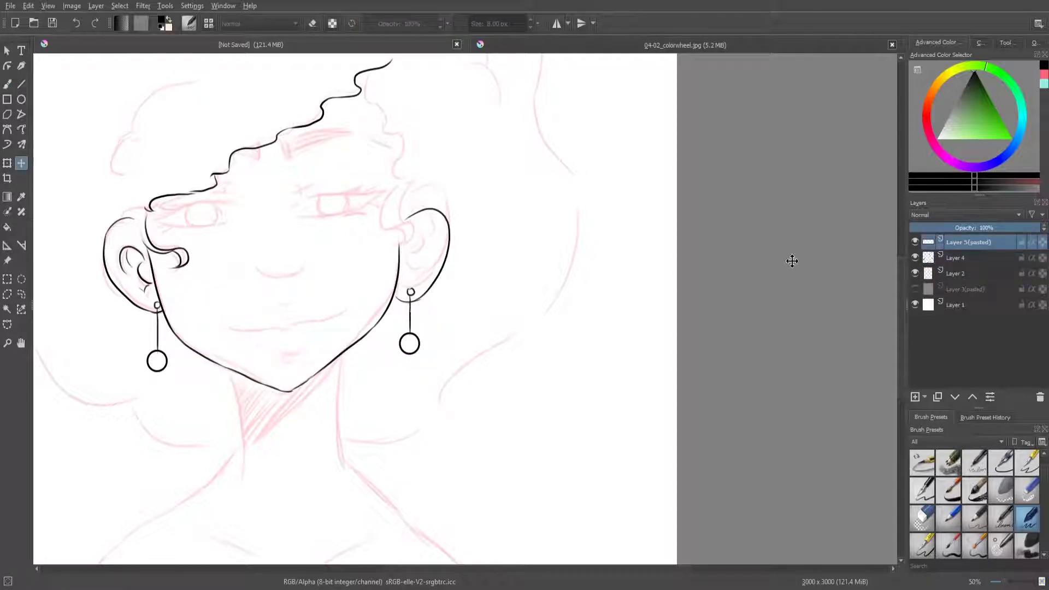
# Step: Merge the pasted earring into Layer 4 and ink the right ear's inner folds
pyautogui.hotkey('ctrl', 'e')
pyautogui.press('b')
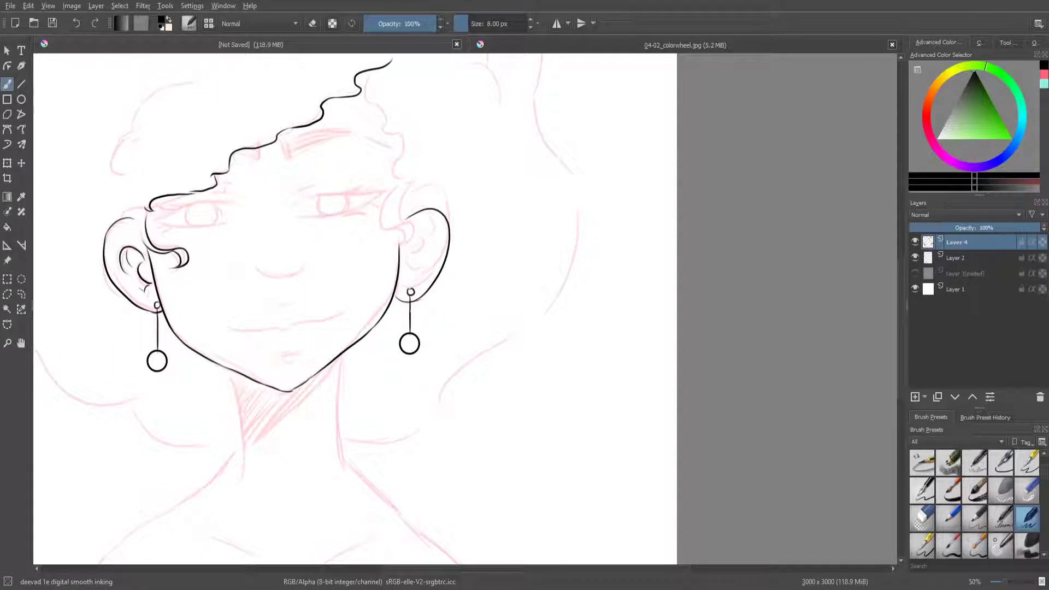
pyautogui.scroll(1, 554, 304)
pyautogui.scroll(1, 555, 304)
pyautogui.moveTo(466, 225)
pyautogui.mouseDown()
pyautogui.moveTo(461, 261)
pyautogui.moveTo(513, 214)
pyautogui.mouseUp()
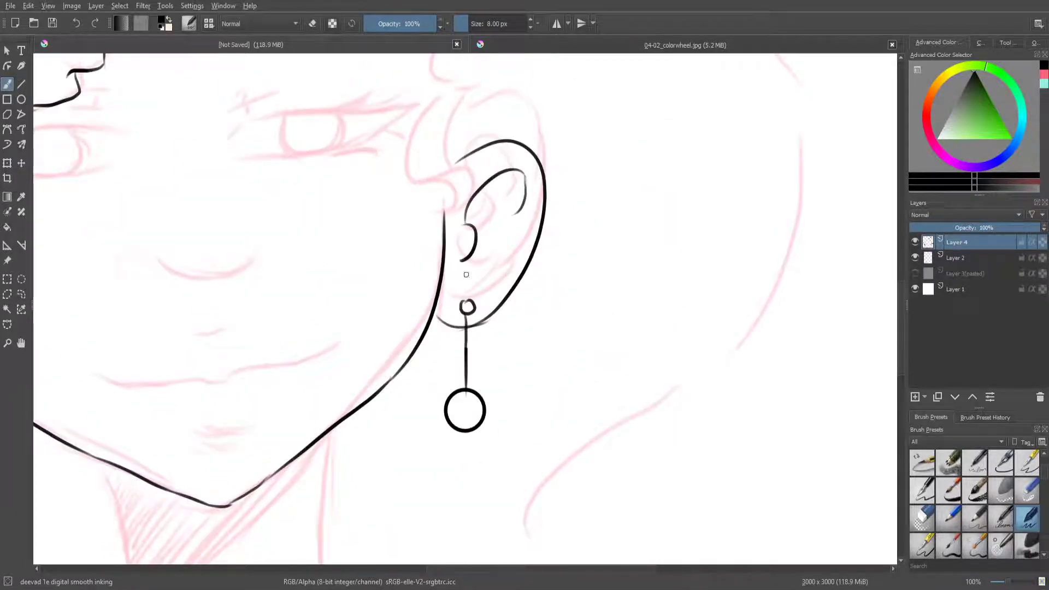
pyautogui.scroll(-3, 470, 310)
pyautogui.scroll(3, 427, 222)
# Step: Ink the right eye's upper and lower lids, a lash flick, brow strokes and the round iris
pyautogui.moveTo(456, 267)
pyautogui.mouseDown()
pyautogui.moveTo(617, 248)
pyautogui.moveTo(481, 289)
pyautogui.mouseUp()
pyautogui.hotkey('ctrl', 'z')
pyautogui.hotkey('ctrl', 'z')
pyautogui.hotkey('ctrl', 'z')
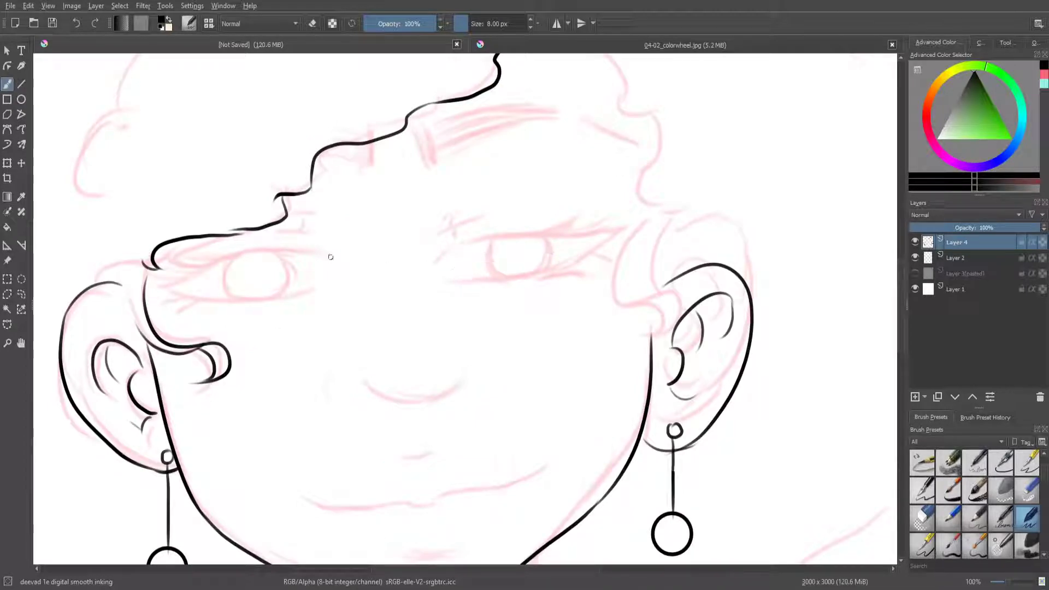
pyautogui.moveTo(433, 262); pyautogui.dragTo(617, 255)
pyautogui.moveTo(445, 283)
pyautogui.mouseDown()
pyautogui.moveTo(588, 274)
pyautogui.moveTo(563, 279)
pyautogui.mouseUp()
pyautogui.moveTo(482, 239)
pyautogui.mouseDown()
pyautogui.moveTo(597, 235)
pyautogui.moveTo(579, 247)
pyautogui.moveTo(560, 243)
pyautogui.moveTo(594, 234)
pyautogui.moveTo(626, 254)
pyautogui.mouseUp()
pyautogui.press('e')
pyautogui.press('e')
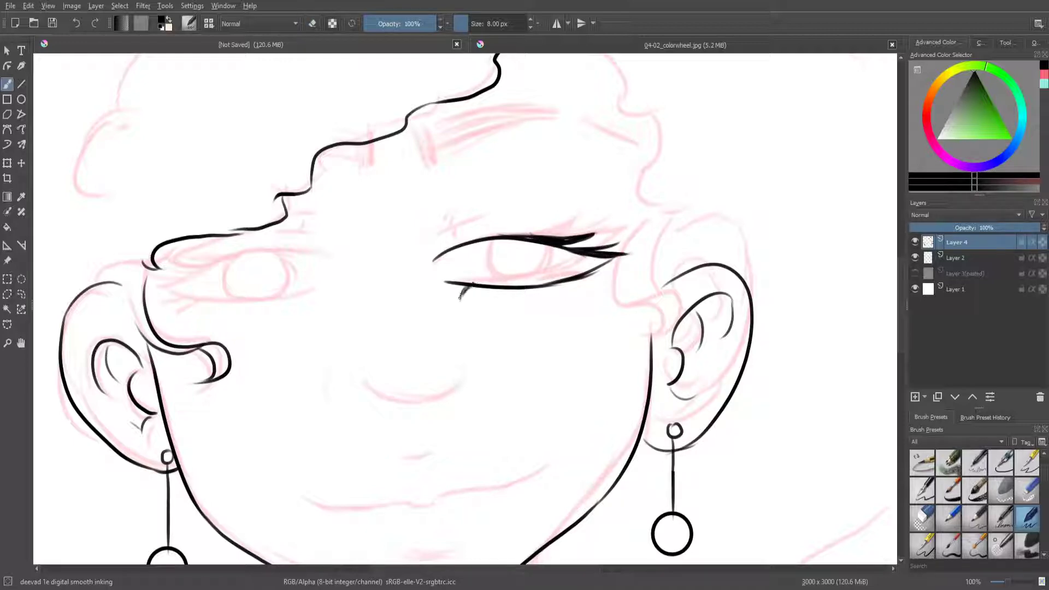
pyautogui.moveTo(572, 279); pyautogui.dragTo(605, 285)
pyautogui.moveTo(455, 238); pyautogui.dragTo(484, 224)
pyautogui.moveTo(503, 236)
pyautogui.mouseDown()
pyautogui.moveTo(487, 262)
pyautogui.moveTo(511, 283)
pyautogui.moveTo(538, 274)
pyautogui.moveTo(498, 236)
pyautogui.mouseUp()
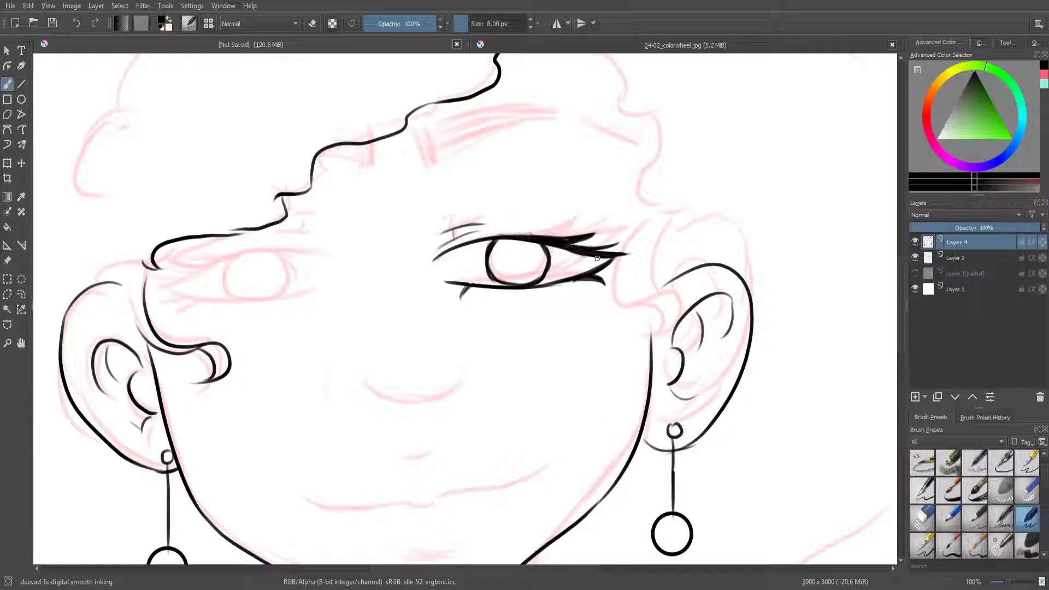
# Step: Copy the finished right eye and transform the copy, stretched wider, onto the left eye
pyautogui.click(20, 295)
pyautogui.moveTo(415, 229); pyautogui.dragTo(418, 235)
pyautogui.hotkey('ctrl', 'c')
pyautogui.hotkey('ctrl', 'v')
pyautogui.hotkey('ctrl', 't')
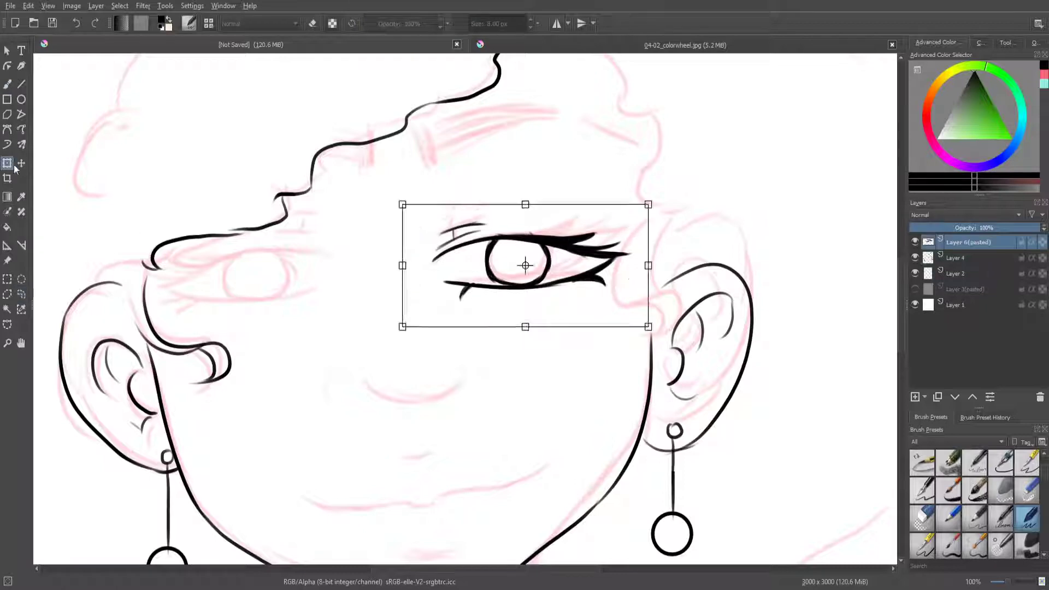
pyautogui.moveTo(519, 257); pyautogui.dragTo(205, 279)
pyautogui.moveTo(127, 312); pyautogui.dragTo(278, 321)
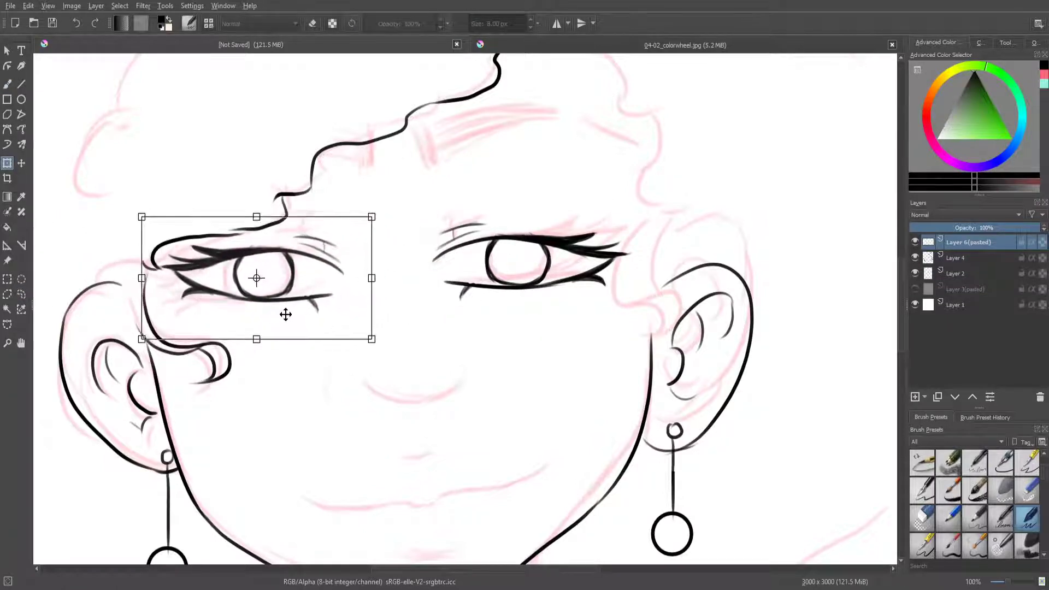
pyautogui.press('Return')
# Step: Shift the right eye slightly right and down, then merge the copied eye into the ink layer
pyautogui.hotkey('ctrl', 'shift', 'a')
pyautogui.click(22, 294)
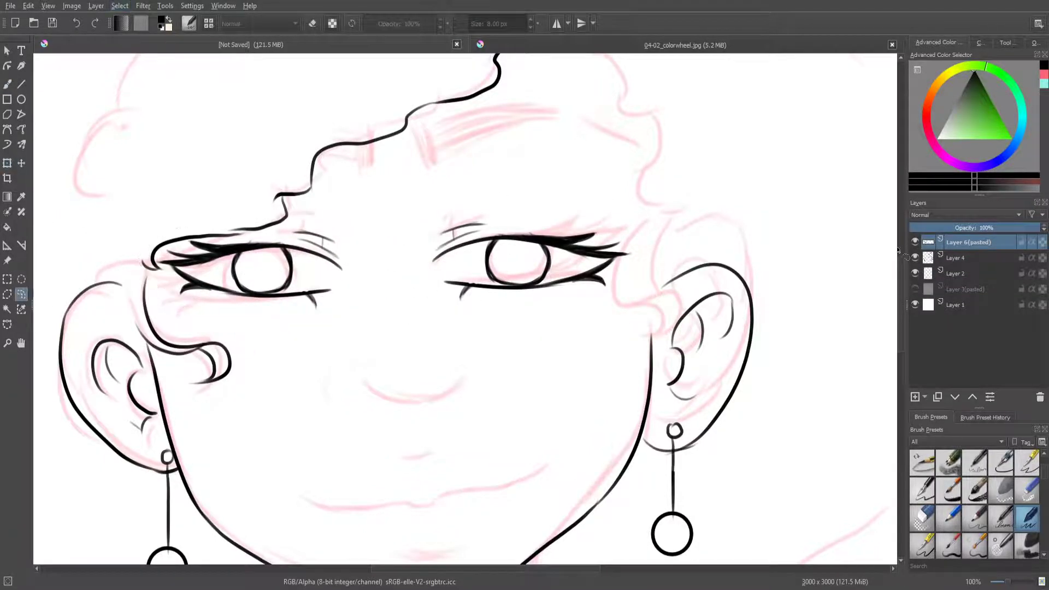
pyautogui.click(956, 258)
pyautogui.moveTo(476, 211)
pyautogui.mouseDown()
pyautogui.moveTo(514, 326)
pyautogui.moveTo(476, 212)
pyautogui.mouseUp()
pyautogui.hotkey('ctrl', 't')
pyautogui.moveTo(533, 282); pyautogui.dragTo(555, 289)
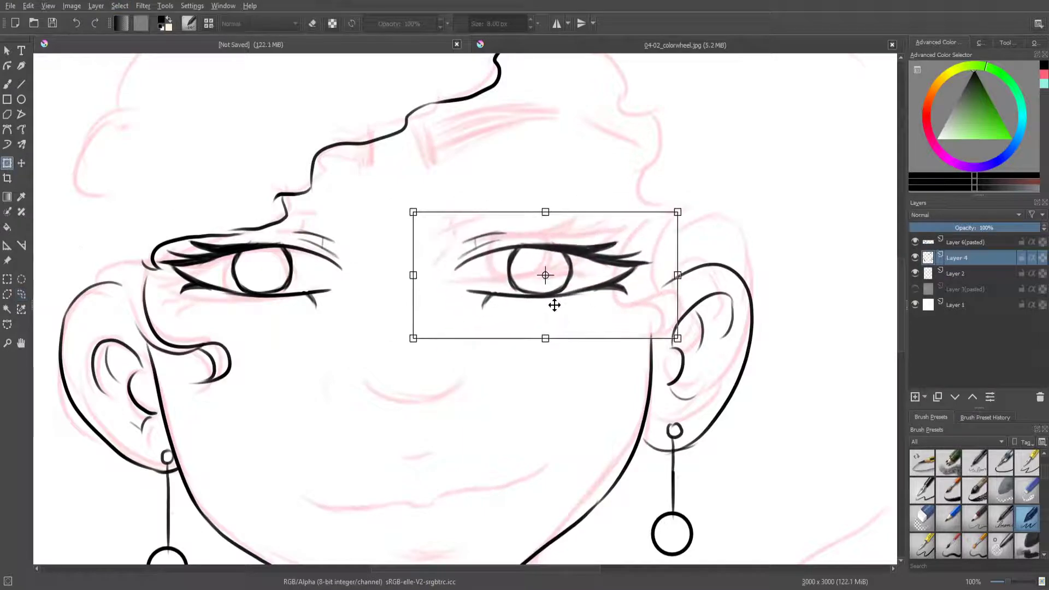
pyautogui.scroll(-4, 496, 319)
pyautogui.press('b')
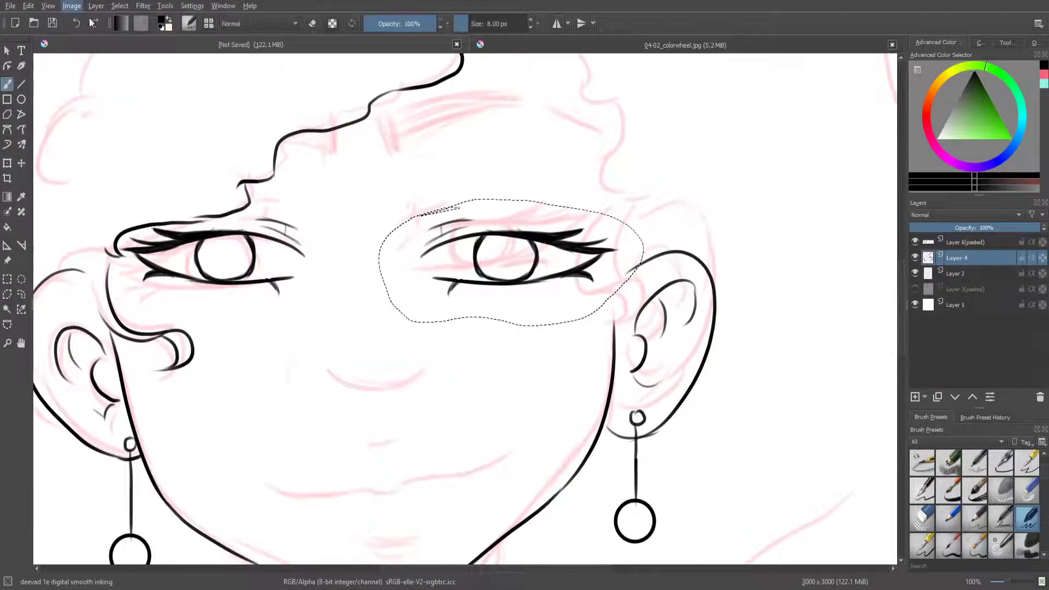
pyautogui.hotkey('ctrl', 'shift', 'a')
pyautogui.hotkey('ctrl', 'e')
# Step: Ink a dark hatched eyebrow above the right eye, undoing an overly dense stroke
pyautogui.moveTo(376, 124); pyautogui.dragTo(398, 154)
pyautogui.moveTo(399, 148)
pyautogui.mouseDown()
pyautogui.moveTo(521, 94)
pyautogui.moveTo(423, 114)
pyautogui.mouseUp()
pyautogui.moveTo(394, 147)
pyautogui.mouseDown()
pyautogui.moveTo(458, 114)
pyautogui.moveTo(437, 110)
pyautogui.moveTo(514, 101)
pyautogui.mouseUp()
pyautogui.hotkey('ctrl', 'z')
pyautogui.hotkey('ctrl', 'z')
pyautogui.moveTo(426, 117)
pyautogui.mouseDown()
pyautogui.moveTo(492, 96)
pyautogui.moveTo(435, 112)
pyautogui.moveTo(500, 104)
pyautogui.moveTo(589, 124)
pyautogui.mouseUp()
# Step: Erase the eyebrow's ragged end, fill the short left eyebrow and ink the nose curve
pyautogui.press('e')
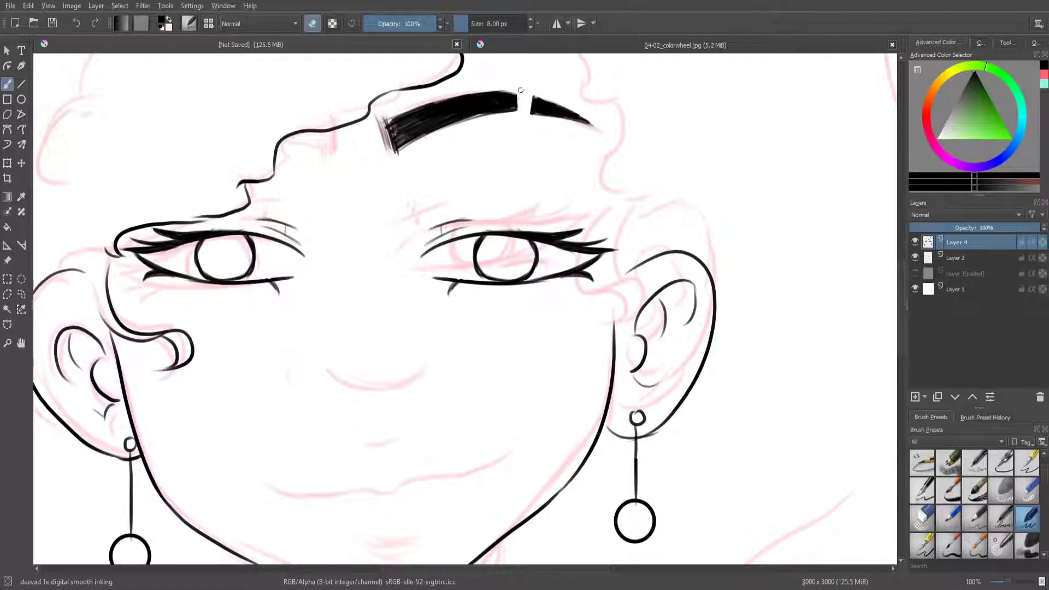
pyautogui.moveTo(375, 115); pyautogui.dragTo(473, 109)
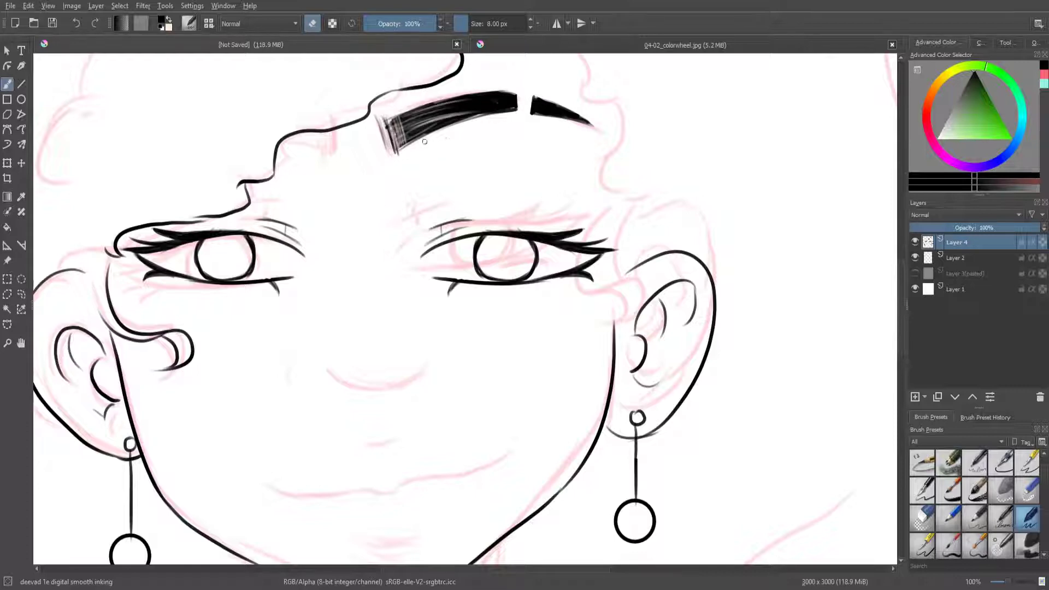
pyautogui.scroll(-3, 389, 236)
pyautogui.scroll(2, 389, 236)
pyautogui.scroll(1, 389, 236)
pyautogui.press('e')
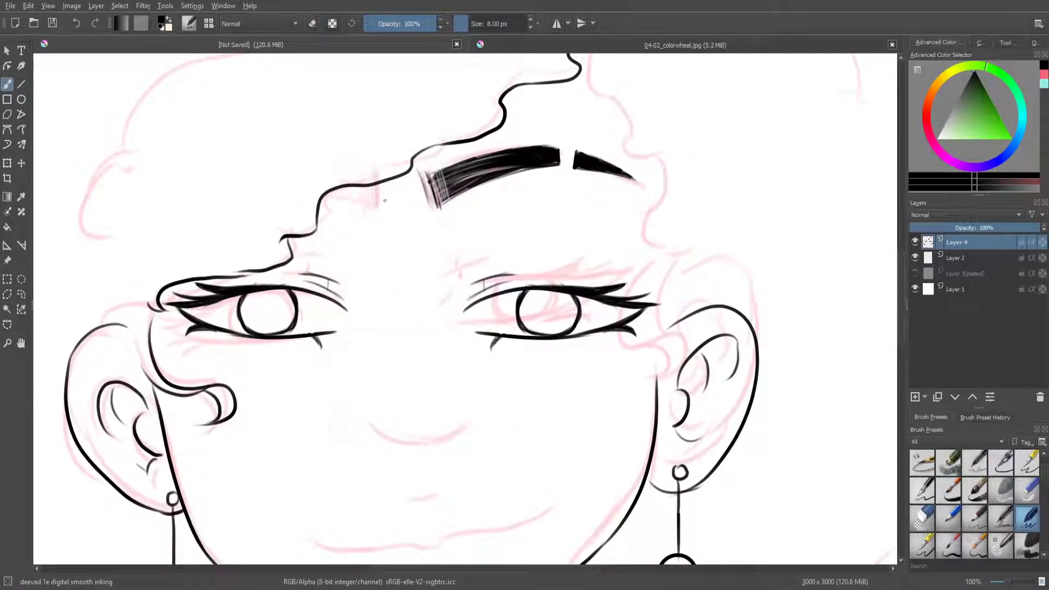
pyautogui.moveTo(384, 206); pyautogui.dragTo(326, 193)
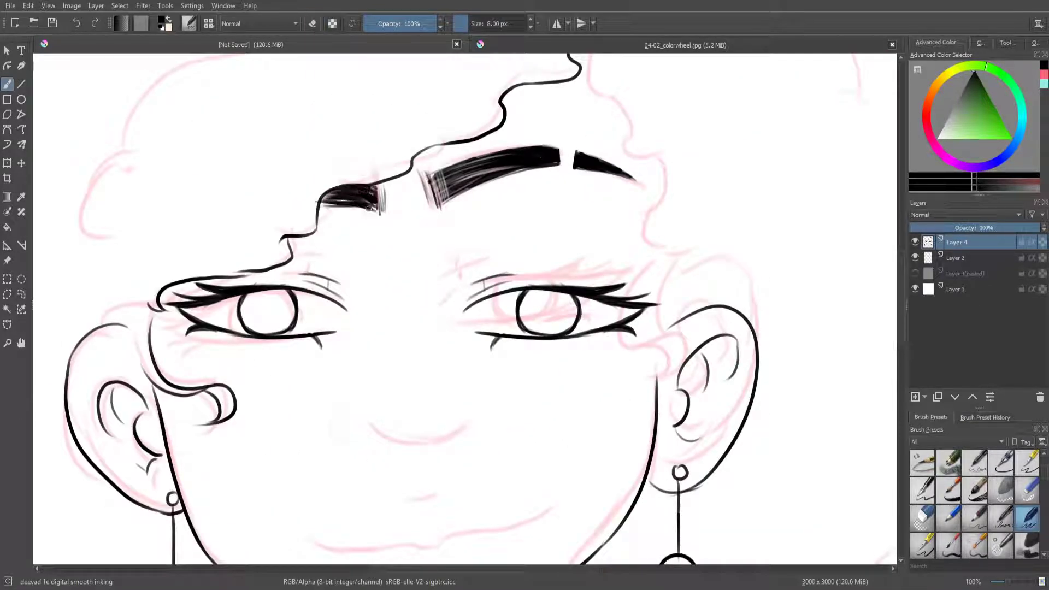
pyautogui.scroll(-5, 337, 303)
pyautogui.moveTo(329, 239); pyautogui.dragTo(367, 260)
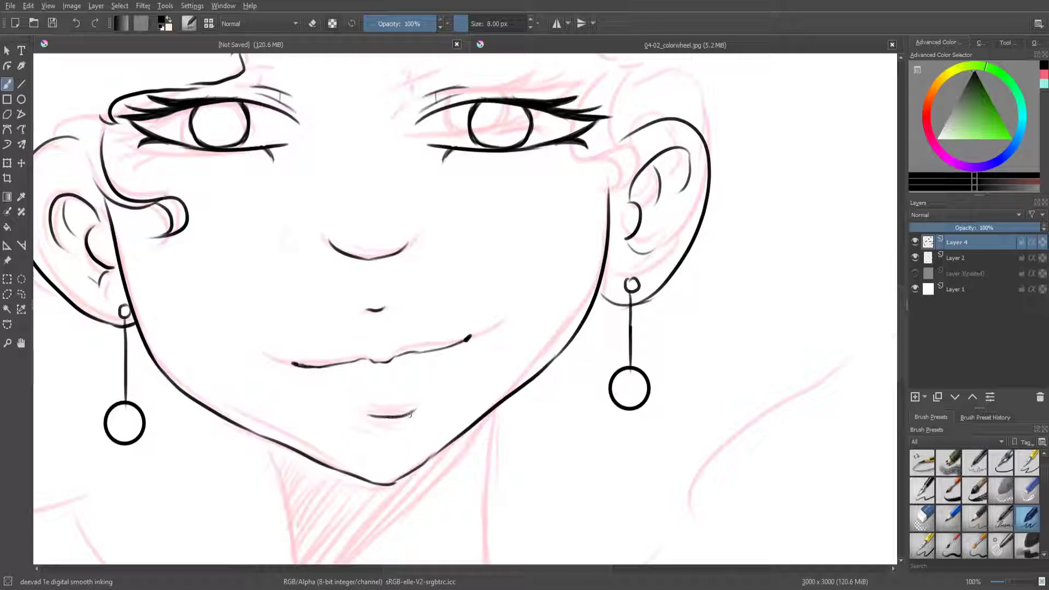
# Step: Ink curly hair strands across the forehead and a curl down beside the right ear
pyautogui.scroll(-3, 317, 397)
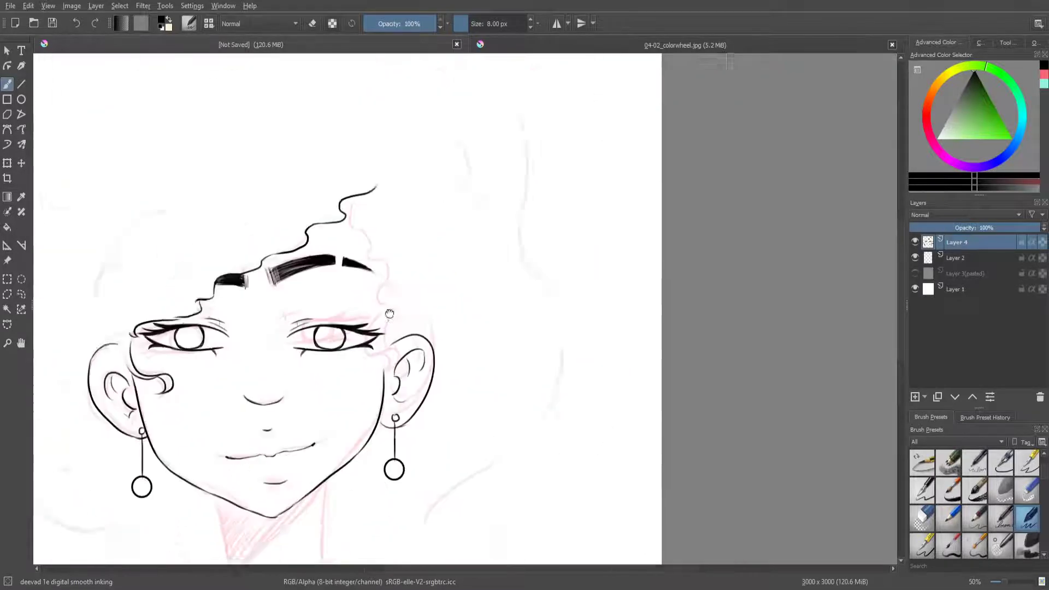
pyautogui.scroll(5, 190, 238)
pyautogui.moveTo(244, 115); pyautogui.dragTo(365, 417)
pyautogui.scroll(-5, 365, 417)
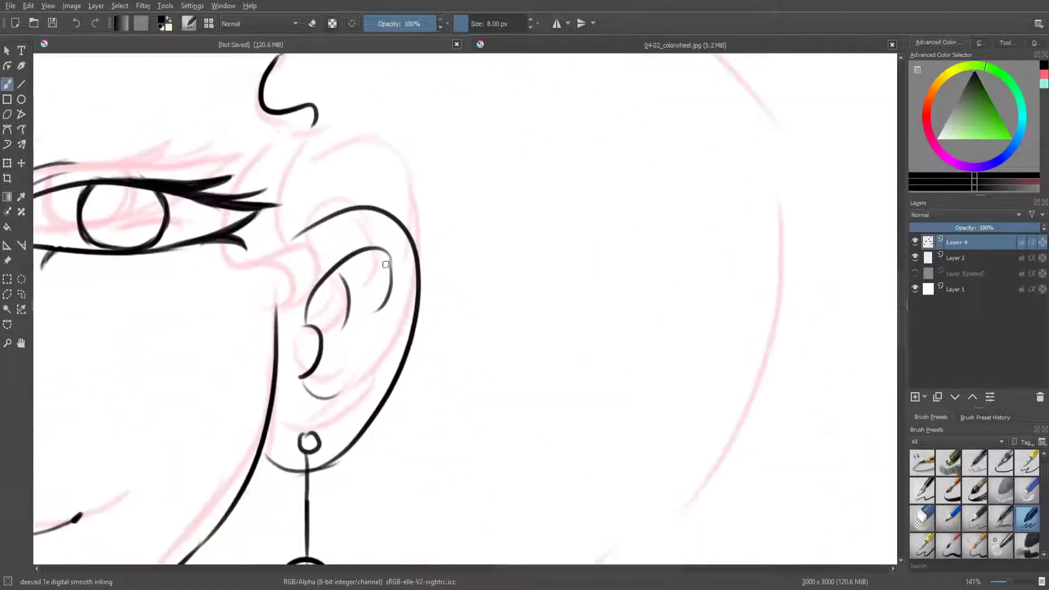
pyautogui.moveTo(272, 189)
pyautogui.mouseDown()
pyautogui.moveTo(211, 347)
pyautogui.moveTo(230, 410)
pyautogui.mouseUp()
pyautogui.press('e')
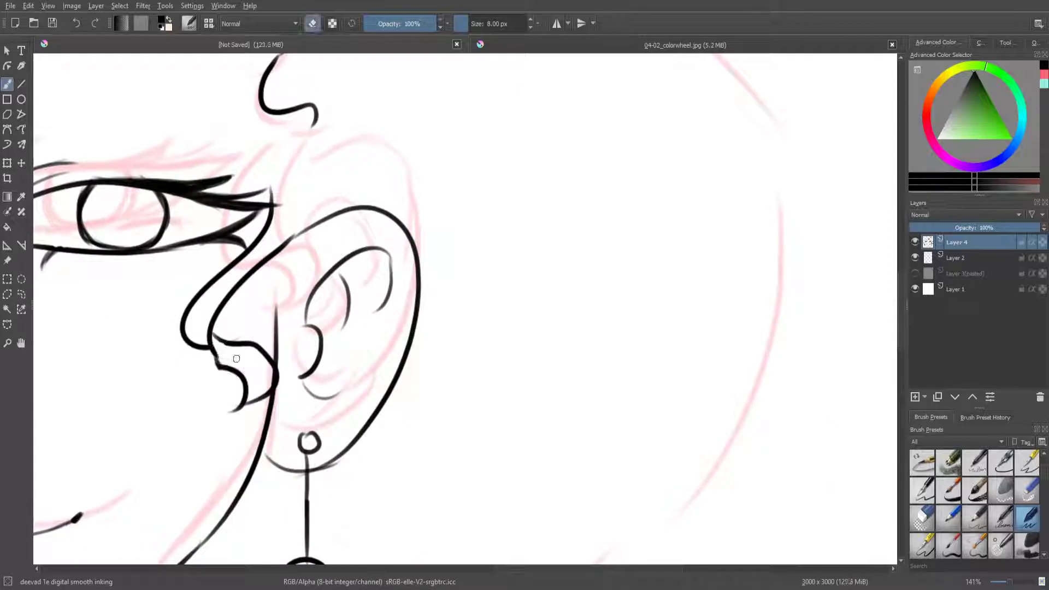
pyautogui.press('e')
pyautogui.moveTo(293, 118); pyautogui.dragTo(244, 194)
pyautogui.scroll(-4, 383, 328)
pyautogui.scroll(3, 373, 236)
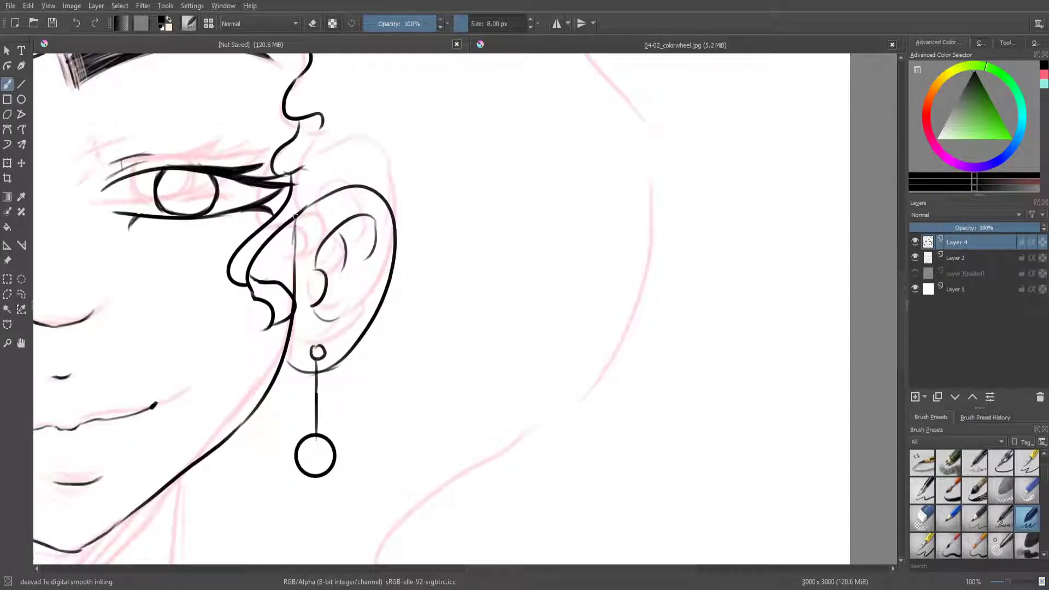
pyautogui.press('e')
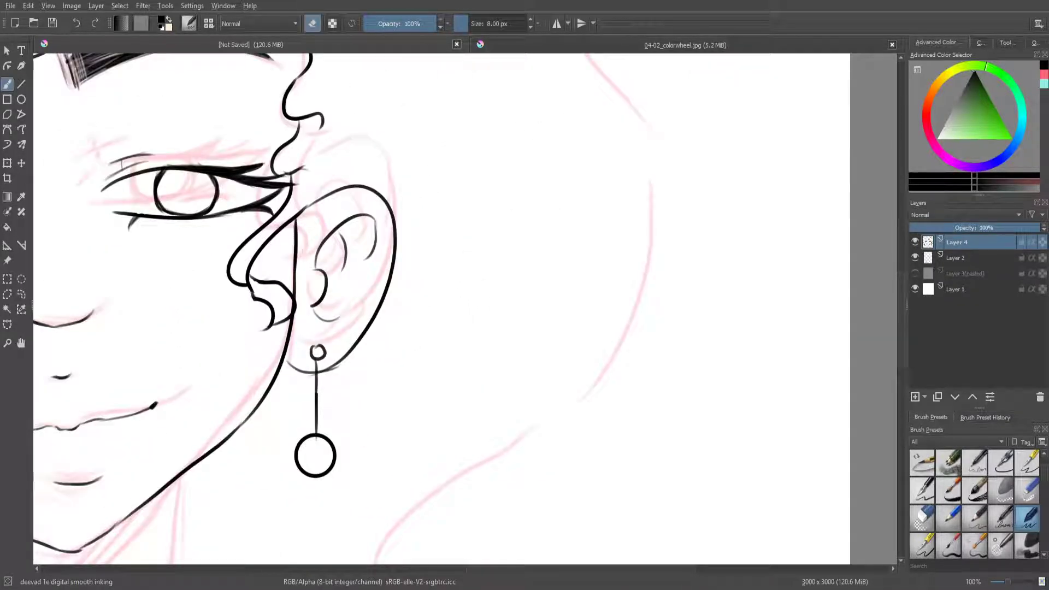
pyautogui.scroll(-3, 532, 391)
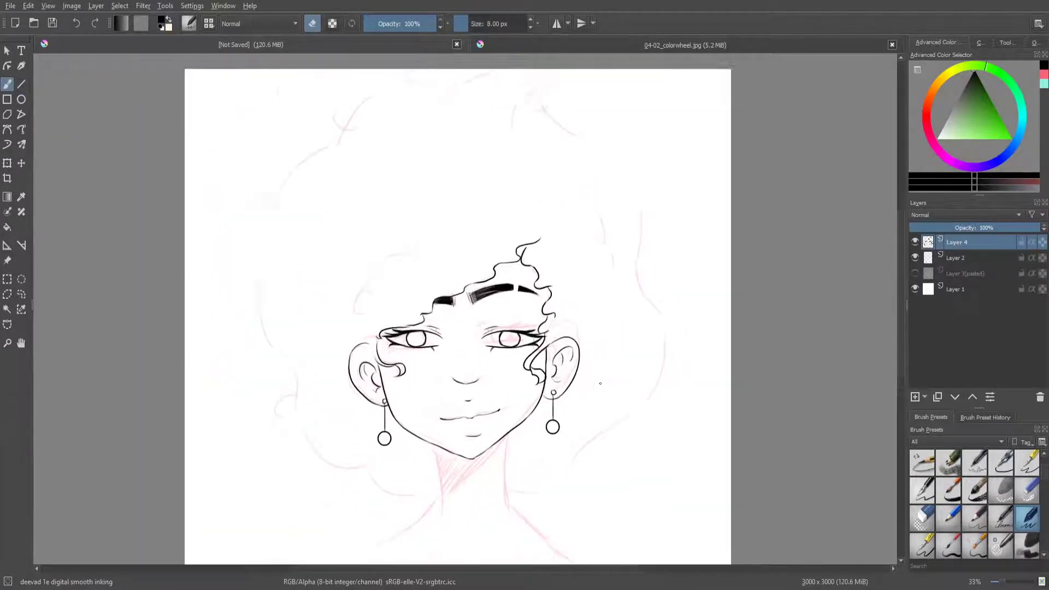
# Step: Ink the outer hair silhouette across the top and down the left and right sides
pyautogui.press('e')
pyautogui.moveTo(456, 88); pyautogui.dragTo(358, 116)
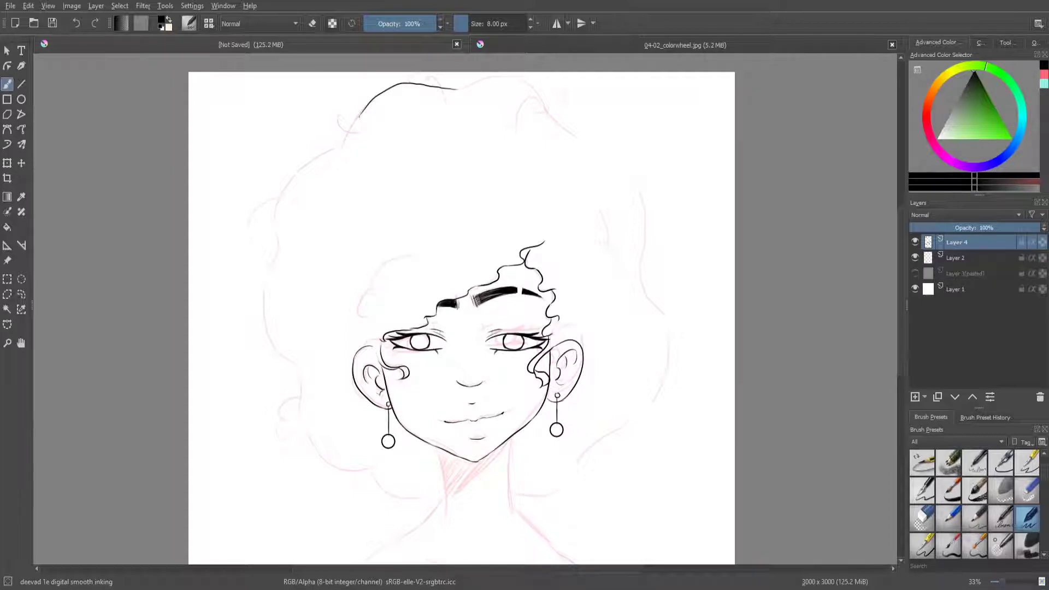
pyautogui.moveTo(356, 121); pyautogui.dragTo(271, 227)
pyautogui.scroll(2, 262, 300)
pyautogui.moveTo(202, 183); pyautogui.dragTo(183, 259)
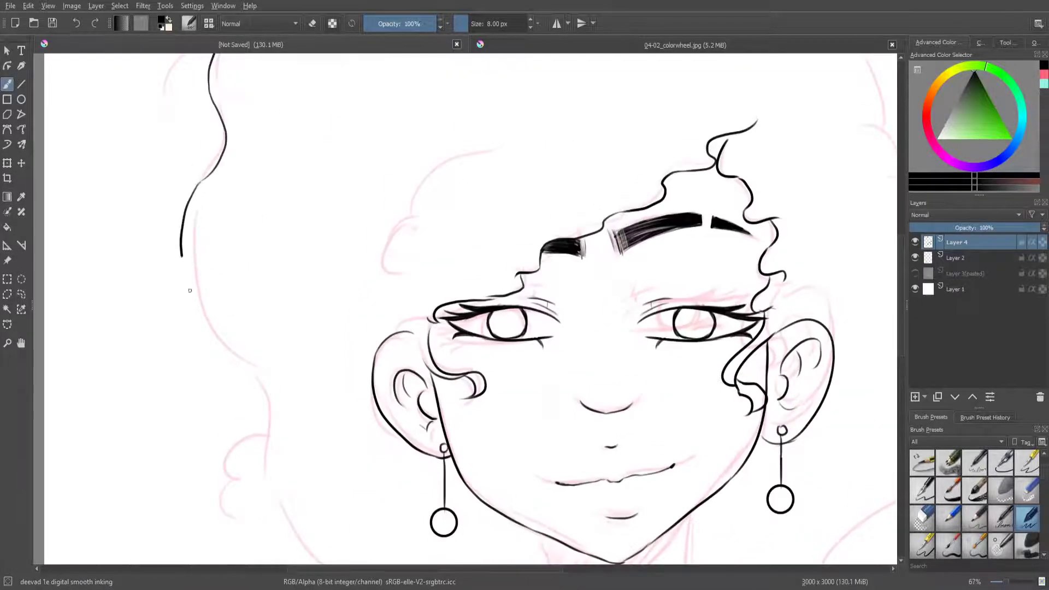
pyautogui.scroll(-4, 192, 286)
pyautogui.moveTo(186, 200)
pyautogui.mouseDown()
pyautogui.moveTo(206, 284)
pyautogui.moveTo(481, 375)
pyautogui.mouseUp()
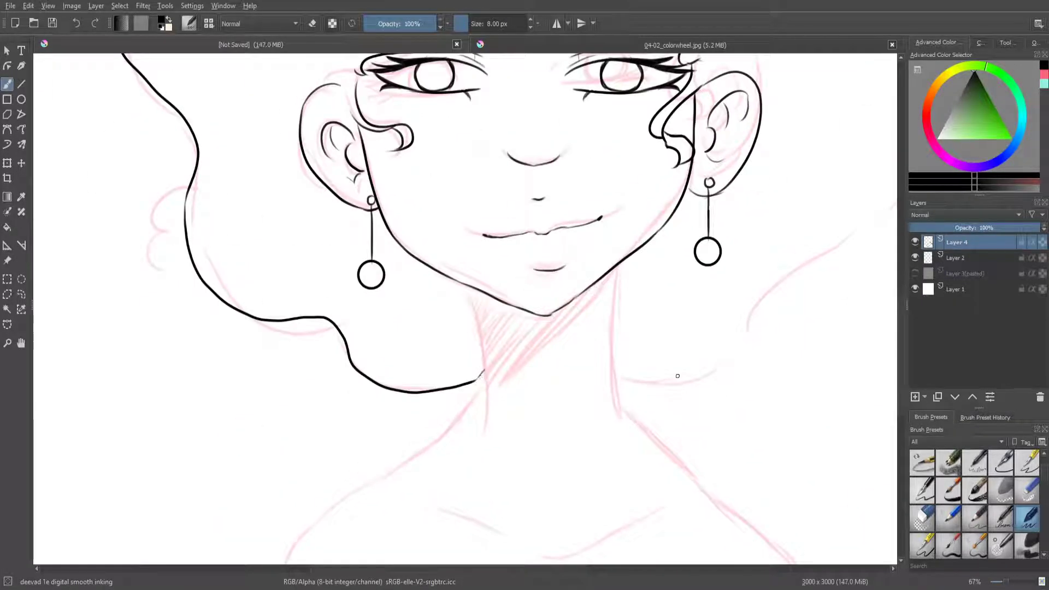
pyautogui.scroll(-2, 653, 357)
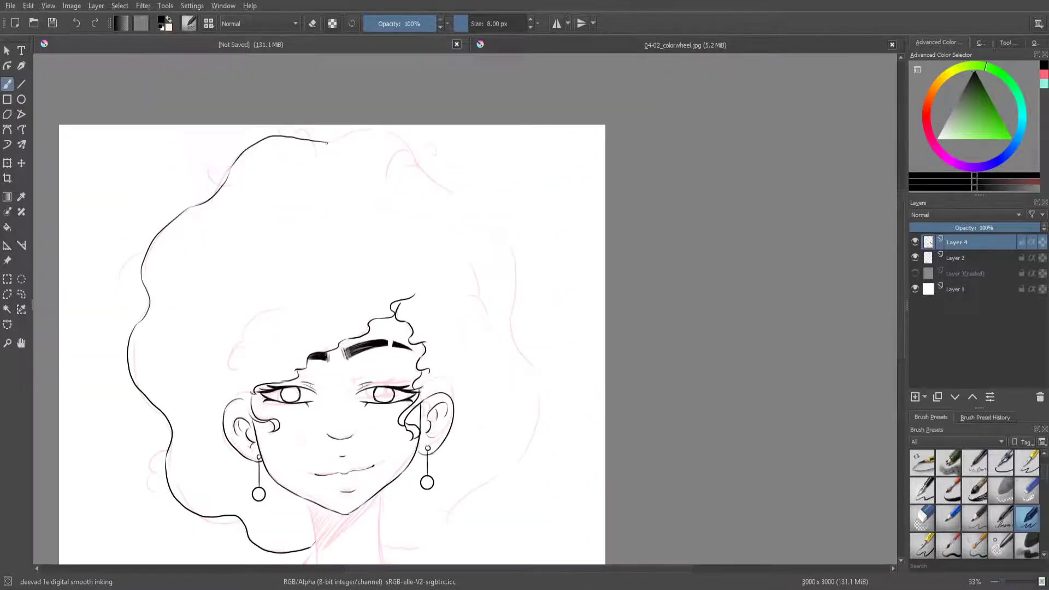
pyautogui.moveTo(331, 132)
pyautogui.mouseDown()
pyautogui.moveTo(518, 236)
pyautogui.moveTo(446, 534)
pyautogui.mouseUp()
# Step: Ink the right and left sides of the neck
pyautogui.scroll(2, 453, 390)
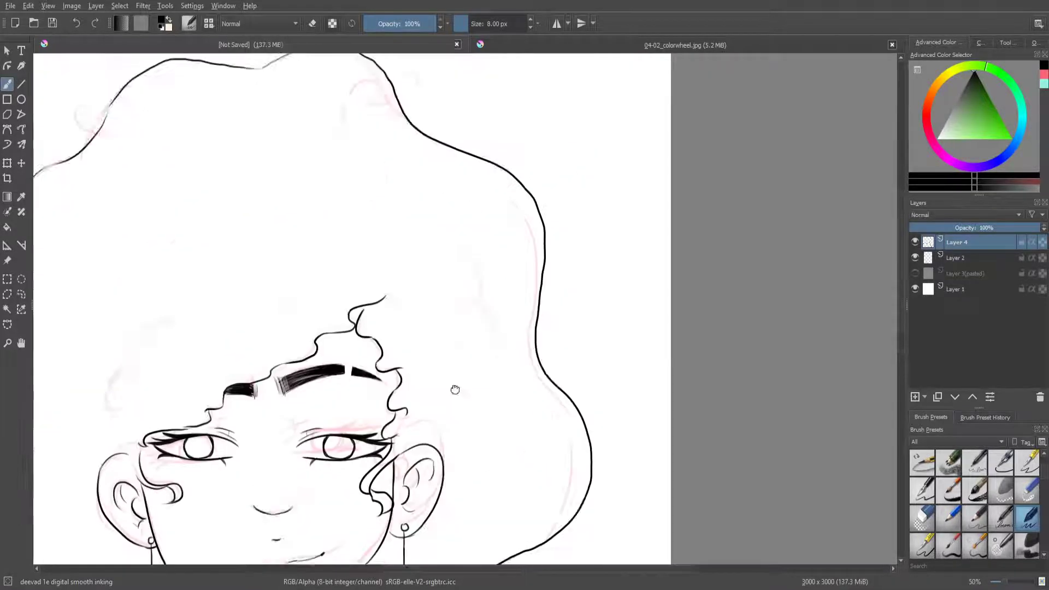
pyautogui.scroll(-3, 460, 290)
pyautogui.scroll(-2, 464, 263)
pyautogui.moveTo(469, 230); pyautogui.dragTo(473, 382)
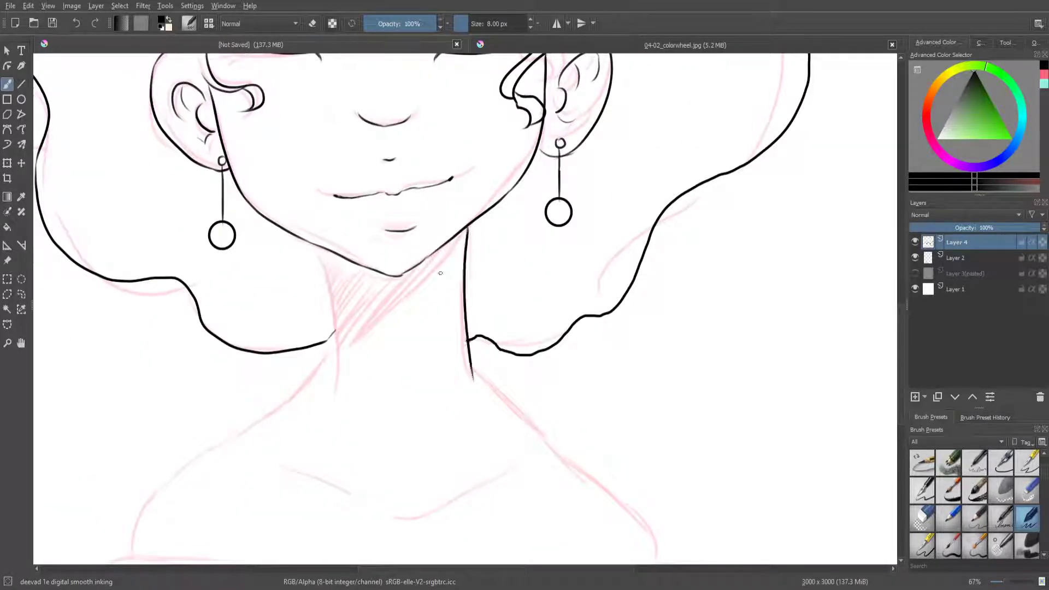
pyautogui.moveTo(311, 244)
pyautogui.mouseDown()
pyautogui.moveTo(334, 377)
pyautogui.moveTo(371, 224)
pyautogui.moveTo(176, 419)
pyautogui.mouseUp()
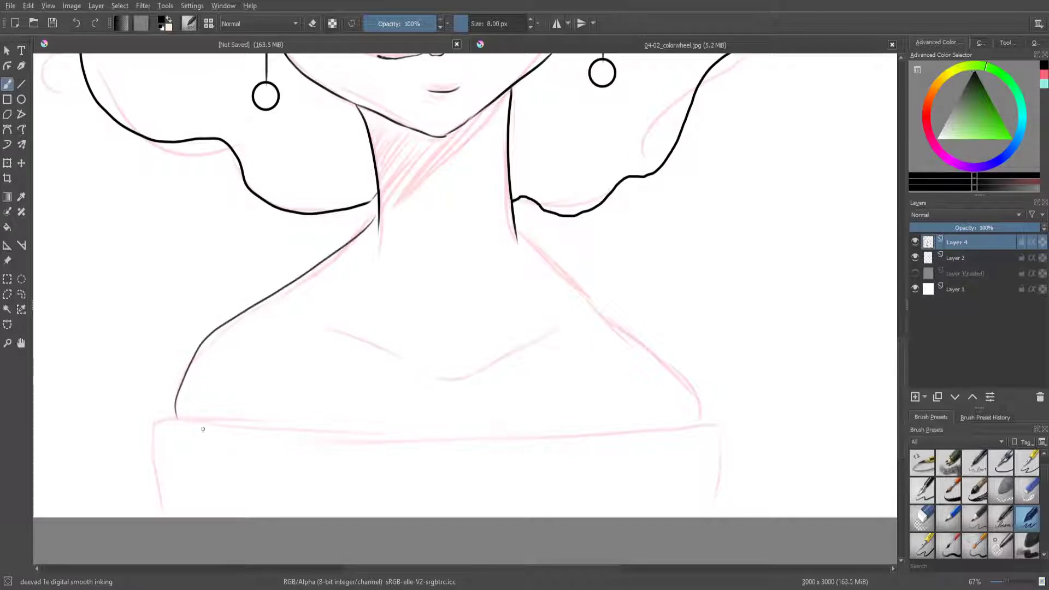
# Step: Ink a curved right shoulder, the off-shoulder top's edge and the collarbone line
pyautogui.moveTo(515, 221); pyautogui.dragTo(603, 317)
pyautogui.hotkey('ctrl', 'z')
pyautogui.moveTo(519, 228); pyautogui.dragTo(706, 435)
pyautogui.press('e')
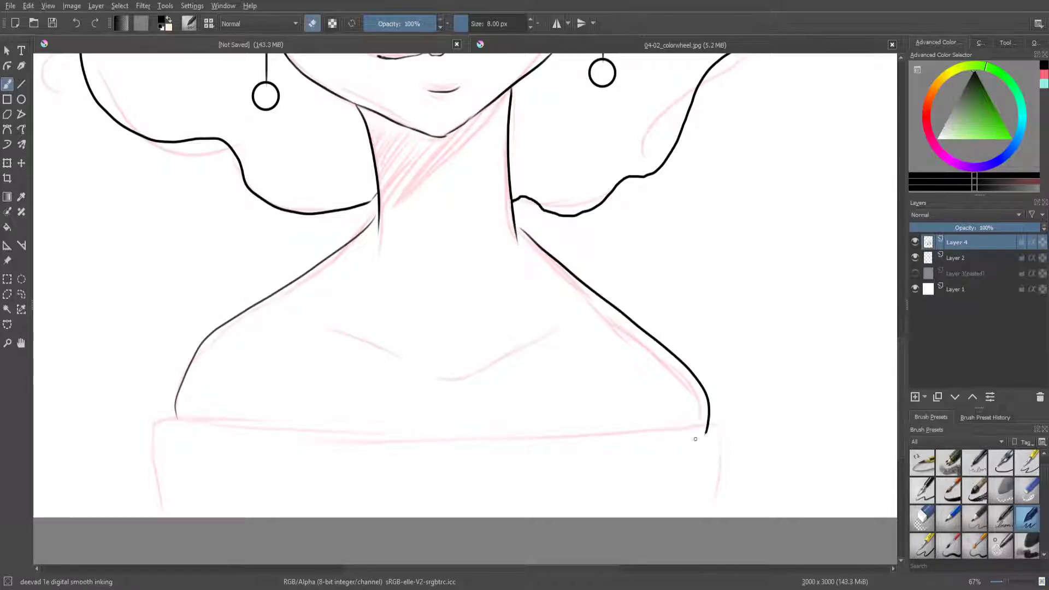
pyautogui.moveTo(162, 420)
pyautogui.mouseDown()
pyautogui.moveTo(174, 517)
pyautogui.moveTo(709, 516)
pyautogui.mouseUp()
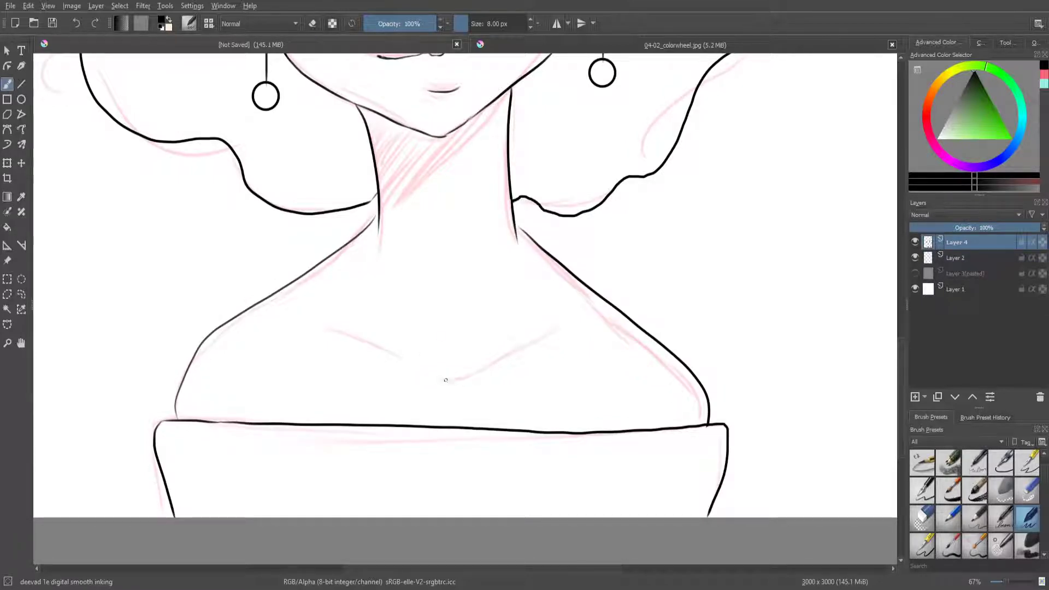
pyautogui.moveTo(437, 378); pyautogui.dragTo(542, 339)
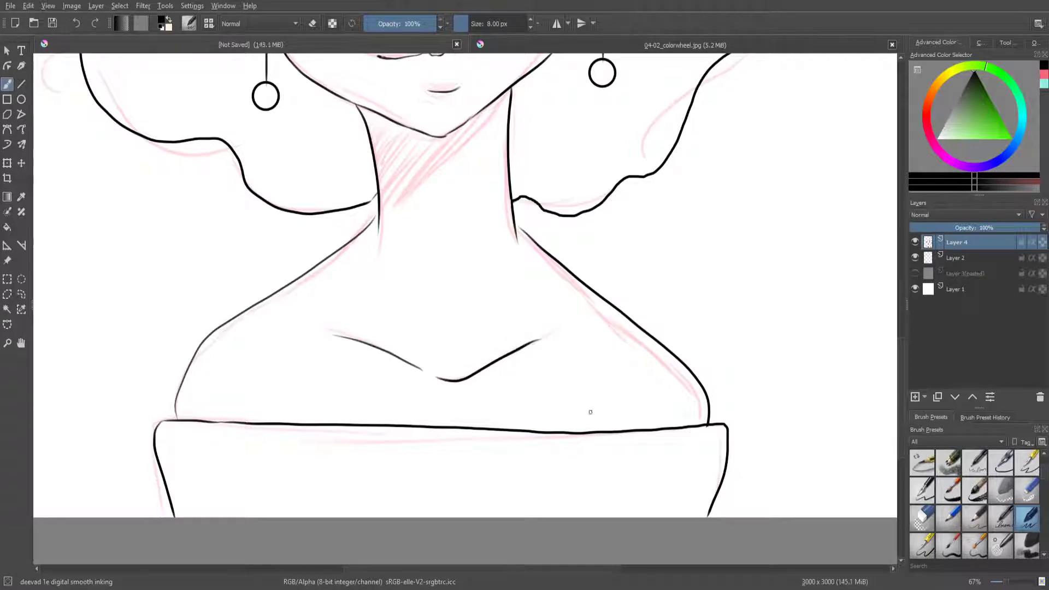
# Step: Fill the shadow under the chin with a solid black wedge across the neck
pyautogui.scroll(-3, 594, 358)
pyautogui.scroll(-1, 594, 358)
pyautogui.scroll(5, 427, 423)
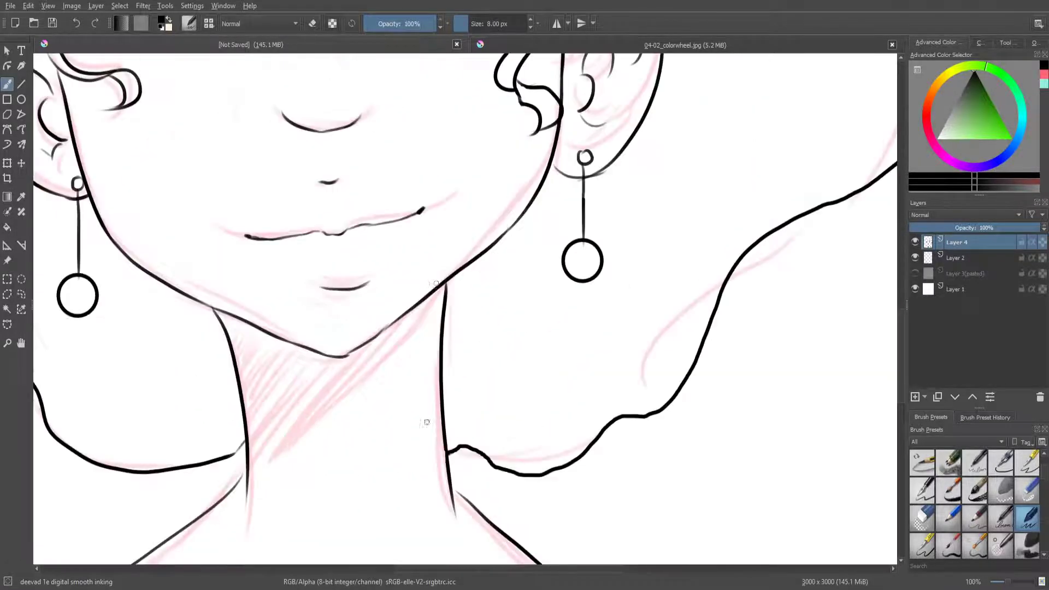
pyautogui.moveTo(443, 297); pyautogui.dragTo(247, 471)
pyautogui.moveTo(236, 324)
pyautogui.mouseDown()
pyautogui.moveTo(251, 356)
pyautogui.moveTo(247, 404)
pyautogui.moveTo(276, 372)
pyautogui.moveTo(279, 380)
pyautogui.mouseUp()
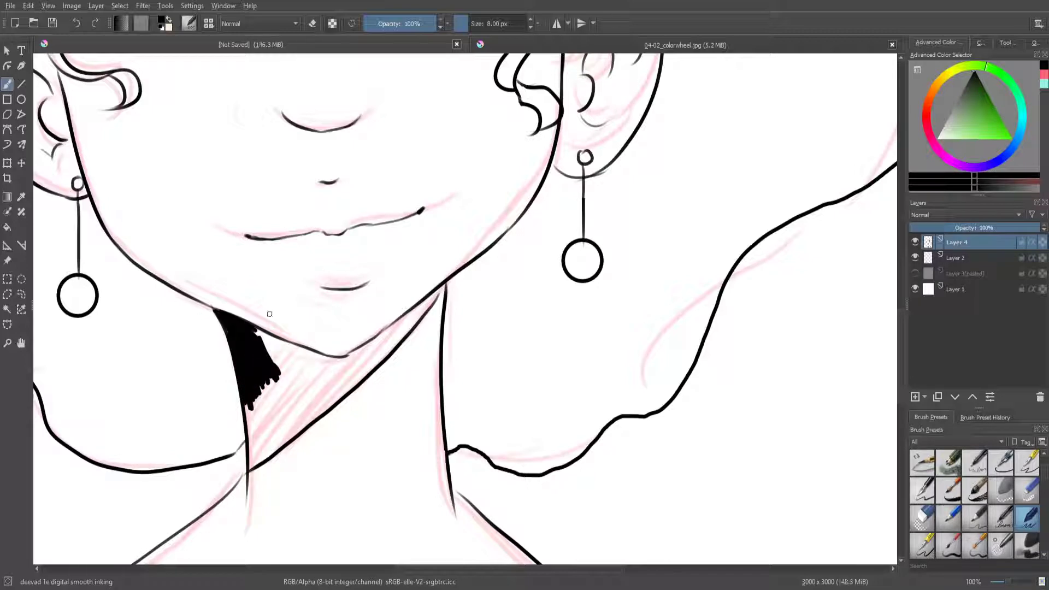
pyautogui.moveTo(283, 342)
pyautogui.mouseDown()
pyautogui.moveTo(317, 354)
pyautogui.moveTo(268, 366)
pyautogui.moveTo(279, 374)
pyautogui.moveTo(249, 438)
pyautogui.moveTo(262, 467)
pyautogui.moveTo(295, 419)
pyautogui.moveTo(267, 449)
pyautogui.moveTo(344, 388)
pyautogui.mouseUp()
pyautogui.press('e')
pyautogui.press('e')
pyautogui.moveTo(306, 429)
pyautogui.mouseDown()
pyautogui.moveTo(328, 382)
pyautogui.moveTo(282, 382)
pyautogui.moveTo(295, 413)
pyautogui.moveTo(306, 363)
pyautogui.moveTo(383, 358)
pyautogui.moveTo(281, 353)
pyautogui.moveTo(355, 362)
pyautogui.moveTo(434, 298)
pyautogui.mouseUp()
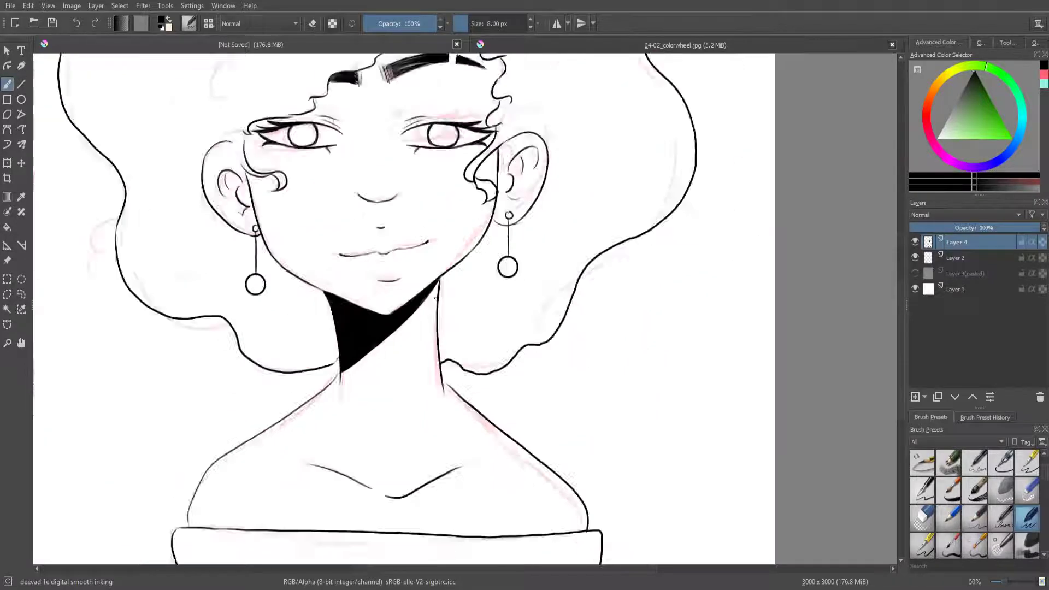
pyautogui.scroll(-5, 429, 328)
# Step: On the new layer below the line art, sample a pink-brown skin tone and choose a flat fill brush
pyautogui.click(957, 258)
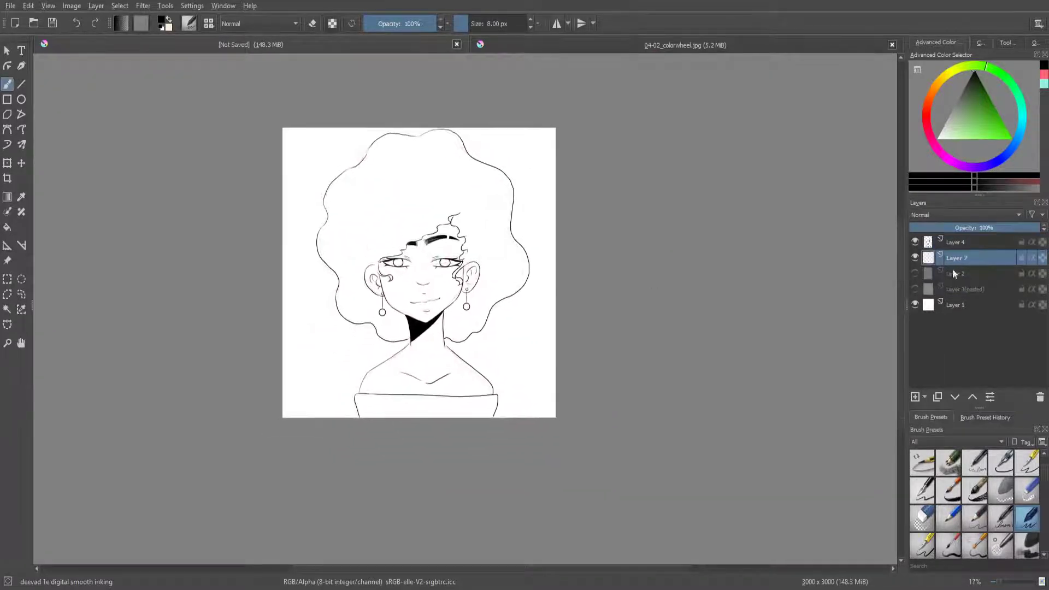
pyautogui.click(657, 44)
pyautogui.keyDown('ctrl'); pyautogui.click(488, 233); pyautogui.keyUp('ctrl')
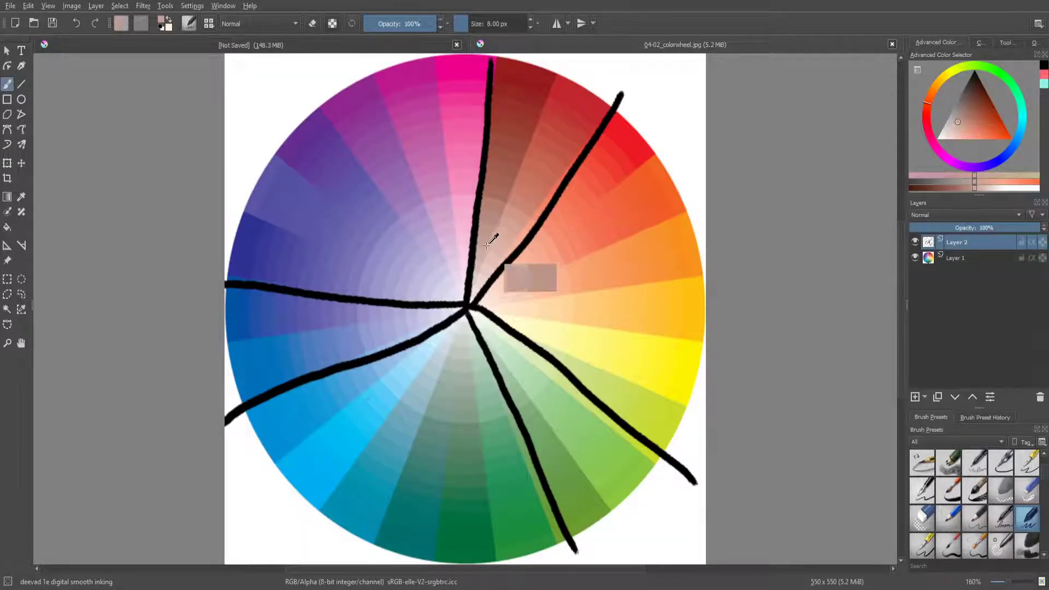
pyautogui.hotkey('ctrl', 'Tab')
pyautogui.scroll(3, 379, 362)
pyautogui.click(1001, 518)
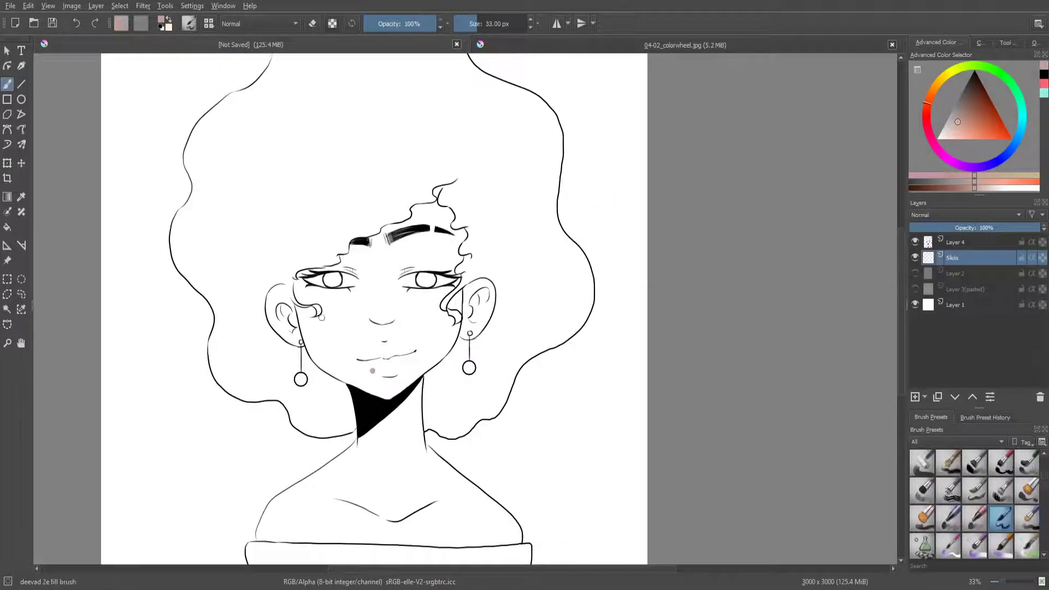
# Step: Paint skin tone over the face, forehead, cheeks, chin, right ear and jaw
pyautogui.moveTo(301, 281)
pyautogui.mouseDown()
pyautogui.moveTo(320, 371)
pyautogui.moveTo(358, 399)
pyautogui.mouseUp()
pyautogui.moveTo(265, 271)
pyautogui.mouseDown()
pyautogui.moveTo(284, 350)
pyautogui.moveTo(301, 252)
pyautogui.moveTo(339, 240)
pyautogui.moveTo(371, 208)
pyautogui.moveTo(462, 268)
pyautogui.moveTo(472, 252)
pyautogui.mouseUp()
pyautogui.moveTo(348, 317)
pyautogui.mouseDown()
pyautogui.moveTo(355, 345)
pyautogui.moveTo(391, 328)
pyautogui.moveTo(426, 338)
pyautogui.moveTo(464, 284)
pyautogui.moveTo(492, 328)
pyautogui.mouseUp()
pyautogui.moveTo(377, 390); pyautogui.dragTo(447, 332)
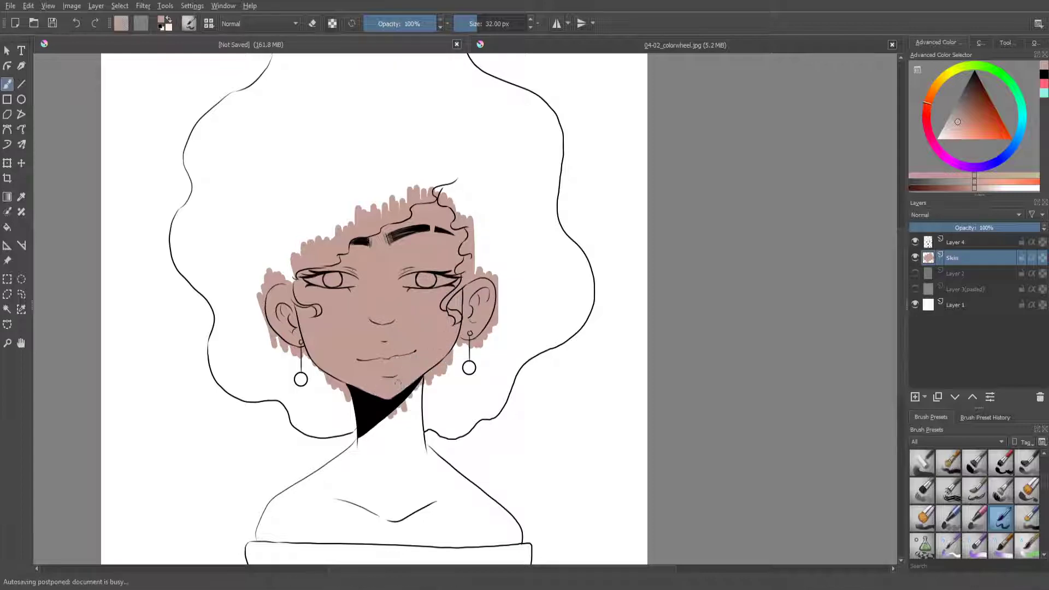
pyautogui.scroll(3, 397, 383)
# Step: Paint skin tone down the neck and across both shoulders and the chest
pyautogui.moveTo(412, 248)
pyautogui.mouseDown()
pyautogui.moveTo(420, 181)
pyautogui.moveTo(432, 295)
pyautogui.moveTo(345, 259)
pyautogui.moveTo(175, 361)
pyautogui.moveTo(112, 434)
pyautogui.moveTo(93, 476)
pyautogui.mouseUp()
pyautogui.moveTo(98, 435); pyautogui.dragTo(167, 386)
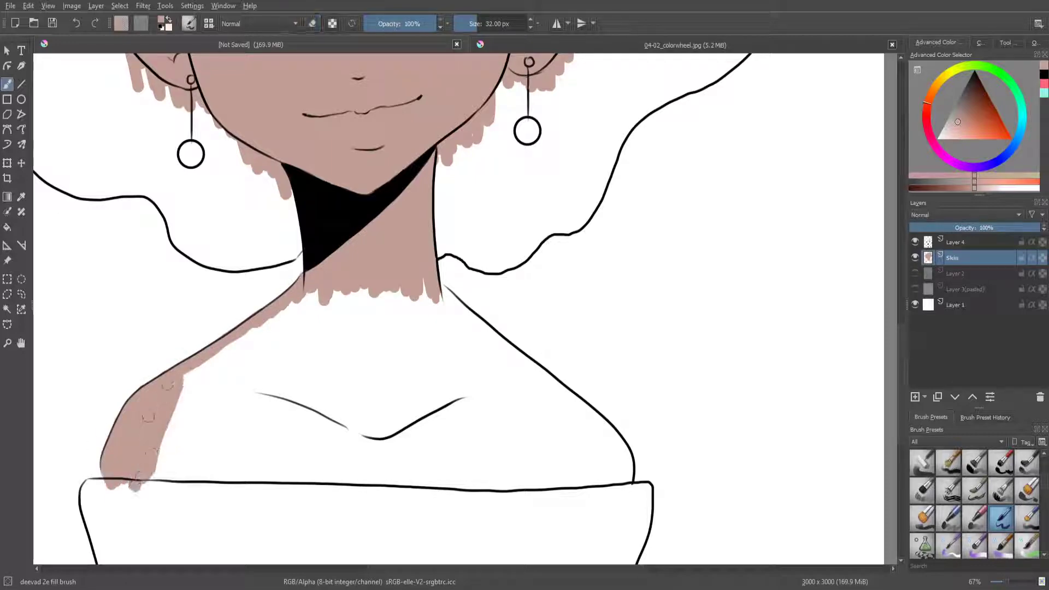
pyautogui.moveTo(162, 443)
pyautogui.mouseDown()
pyautogui.moveTo(183, 470)
pyautogui.moveTo(306, 415)
pyautogui.moveTo(369, 489)
pyautogui.moveTo(454, 391)
pyautogui.moveTo(519, 495)
pyautogui.moveTo(560, 408)
pyautogui.moveTo(595, 492)
pyautogui.mouseUp()
pyautogui.moveTo(207, 383)
pyautogui.mouseDown()
pyautogui.moveTo(276, 347)
pyautogui.moveTo(295, 317)
pyautogui.moveTo(328, 328)
pyautogui.moveTo(350, 361)
pyautogui.moveTo(437, 393)
pyautogui.moveTo(486, 328)
pyautogui.moveTo(626, 453)
pyautogui.moveTo(601, 495)
pyautogui.moveTo(637, 462)
pyautogui.mouseUp()
pyautogui.press('e')
pyautogui.press('e')
pyautogui.press('-')
pyautogui.press('-')
pyautogui.press('-')
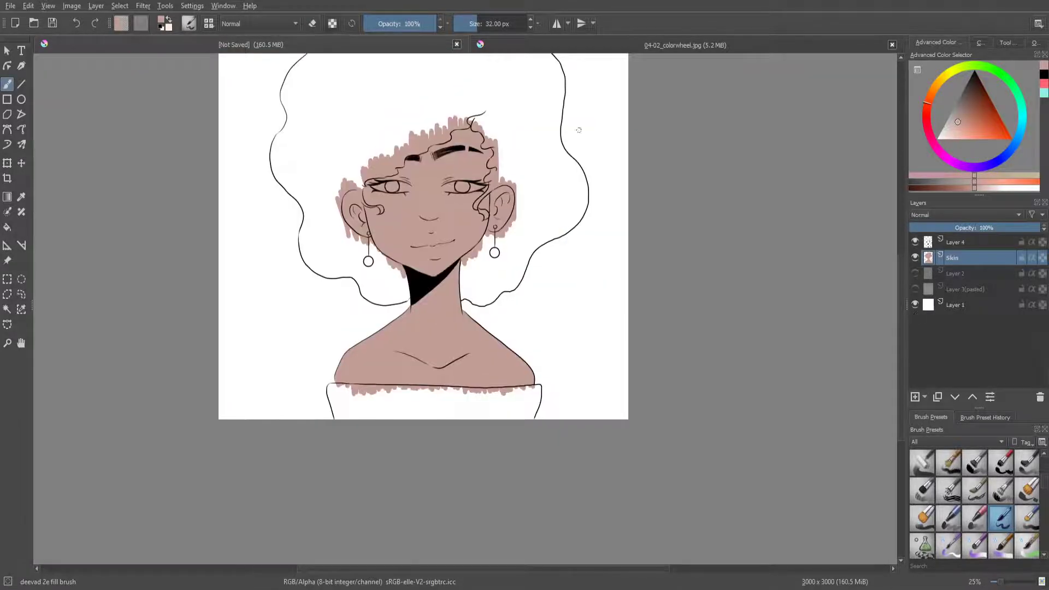
pyautogui.hotkey('ctrl', 'Tab')
pyautogui.hotkey('ctrl', 'Tab')
pyautogui.moveTo(378, 225); pyautogui.dragTo(419, 207)
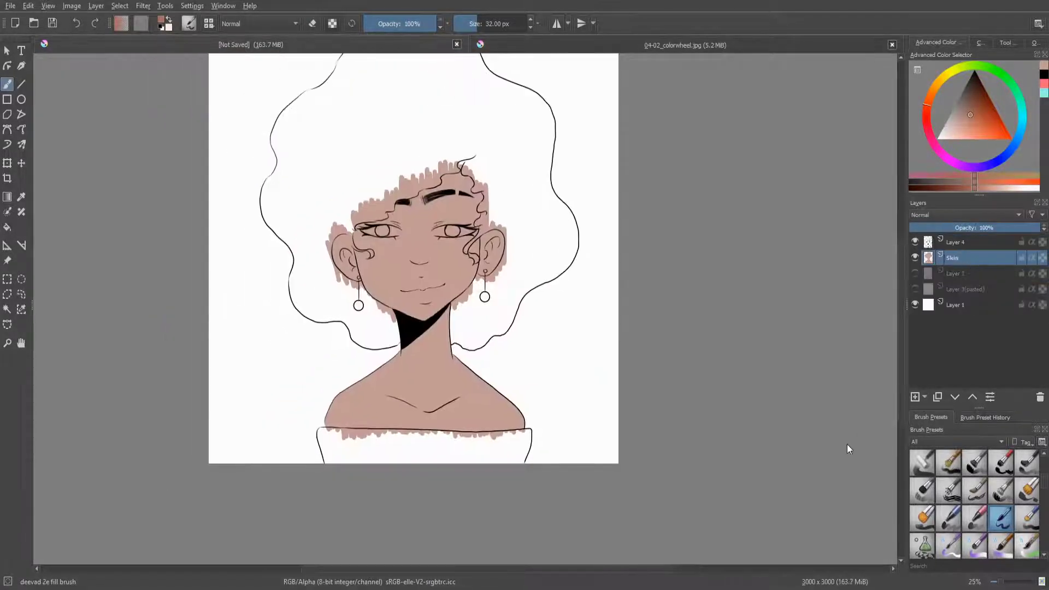
# Step: Add a clipped layer above the skin and lay first soft shading strokes with a blending brush
pyautogui.hotkey('ctrl', 'shift', 'g')
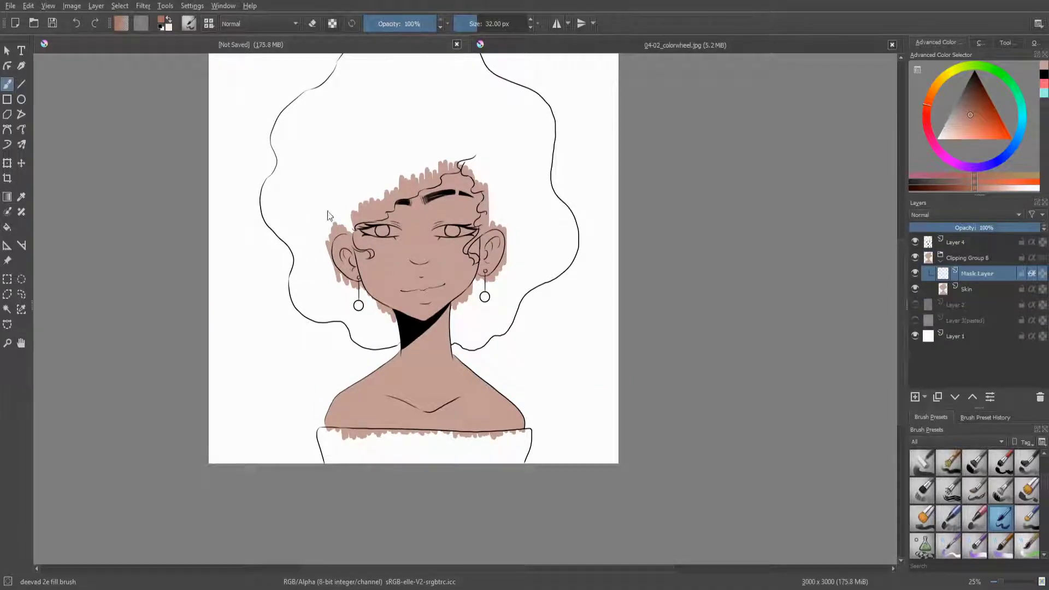
pyautogui.press('/')
pyautogui.scroll(2, 456, 264)
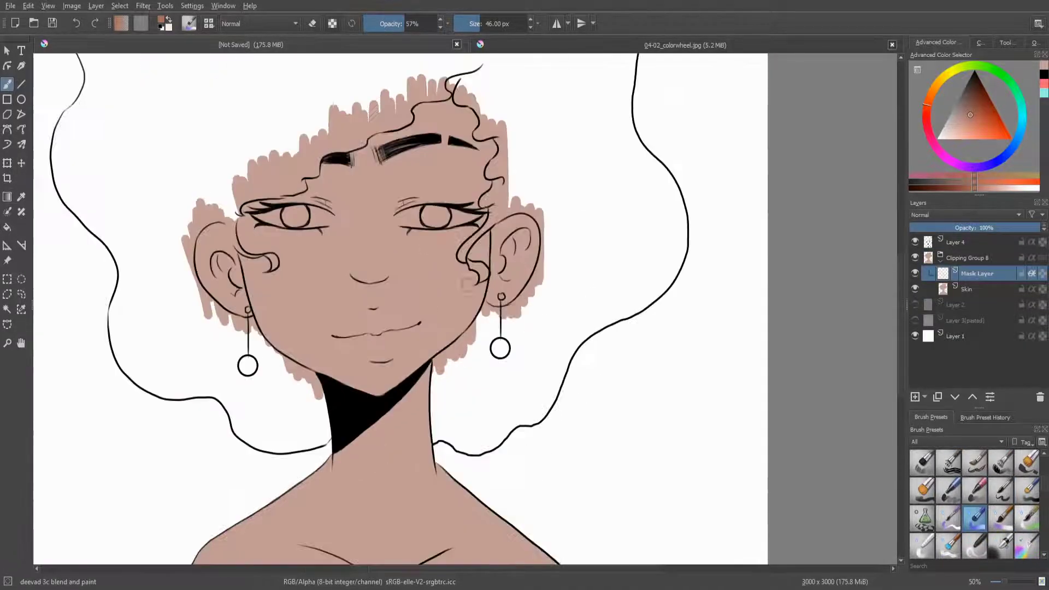
pyautogui.moveTo(409, 245); pyautogui.dragTo(282, 208)
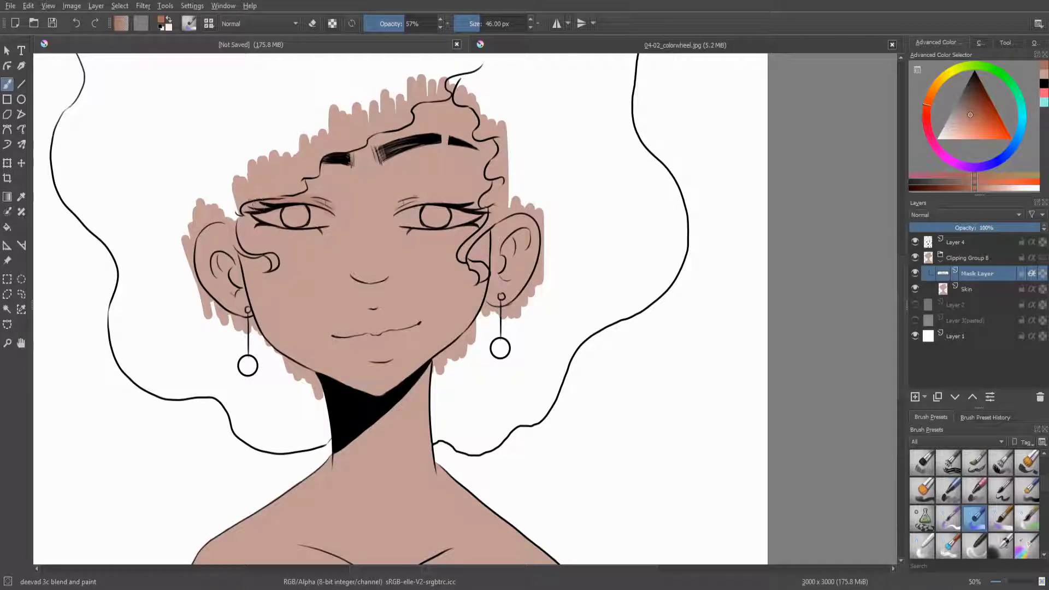
pyautogui.moveTo(478, 96); pyautogui.dragTo(424, 107)
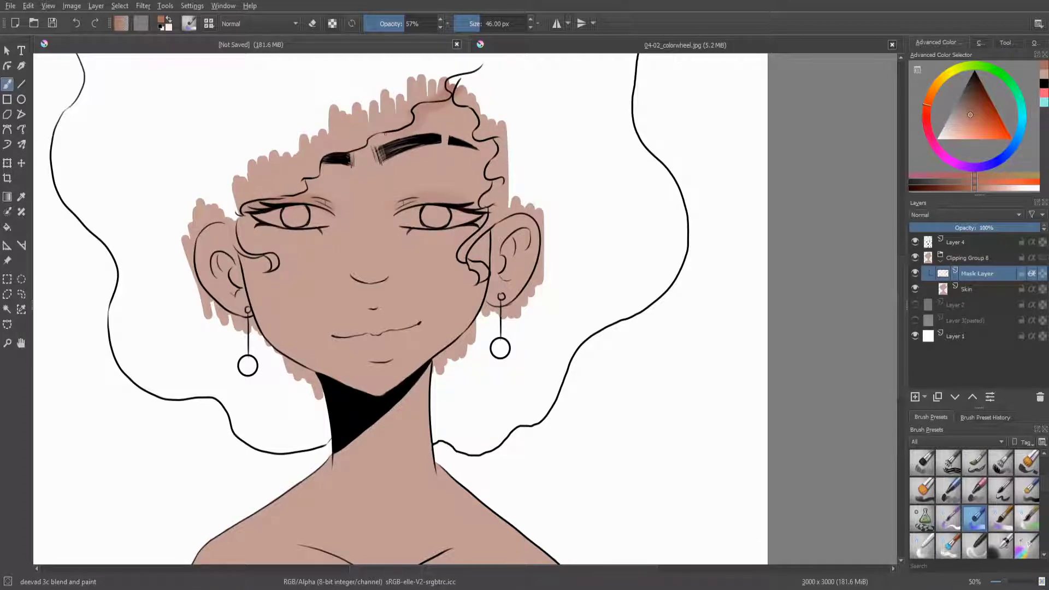
# Step: At about 111 px, shade the nose, left cheek, left ear and under the right eye
pyautogui.press(']')
pyautogui.press(']')
pyautogui.press(']')
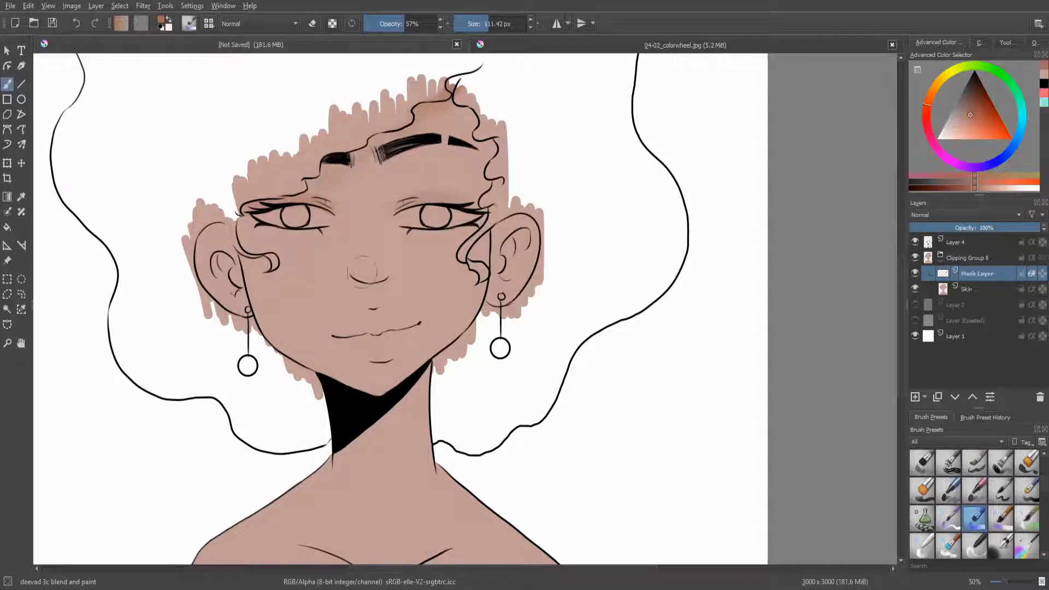
pyautogui.moveTo(368, 268); pyautogui.dragTo(360, 294)
pyautogui.moveTo(256, 264); pyautogui.dragTo(295, 240)
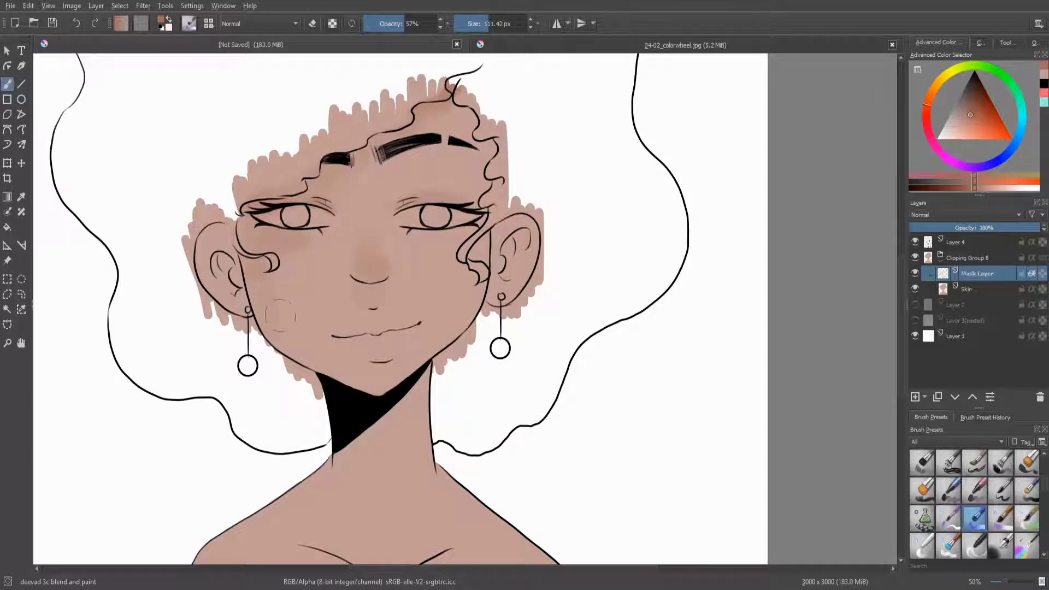
pyautogui.moveTo(221, 257); pyautogui.dragTo(229, 282)
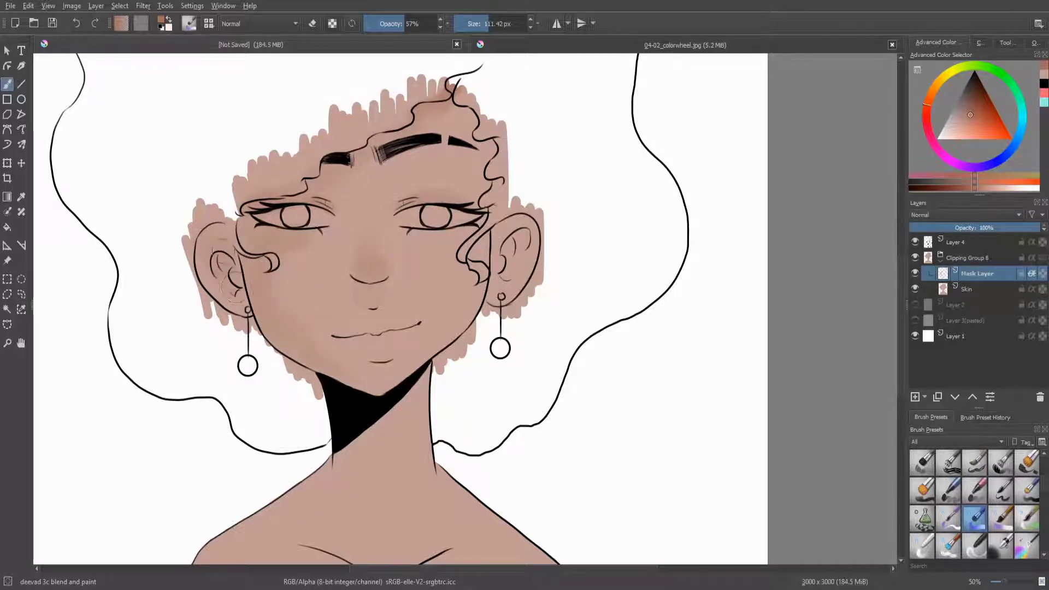
pyautogui.moveTo(446, 232); pyautogui.dragTo(479, 268)
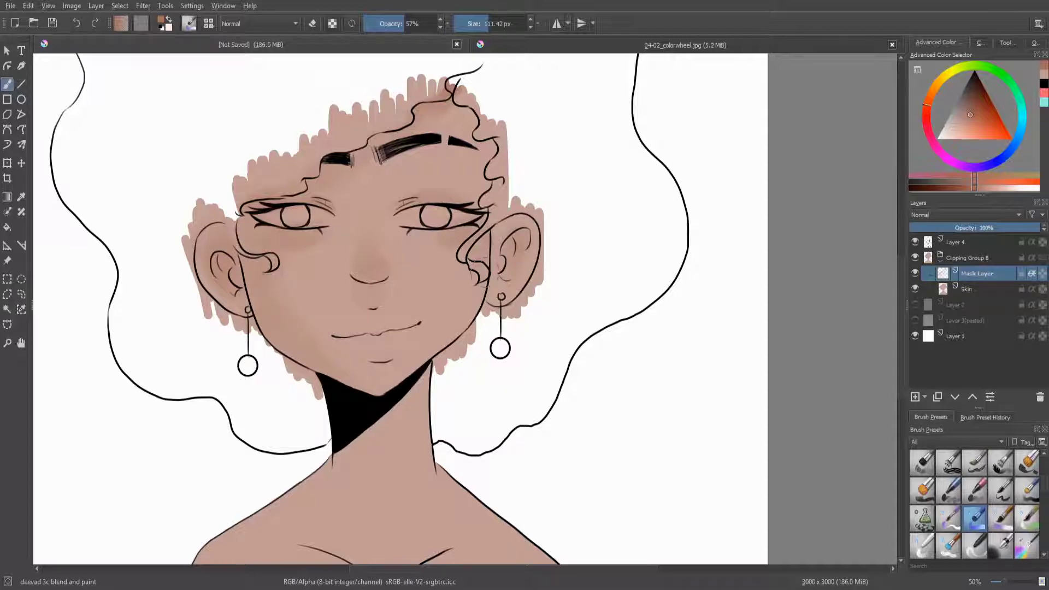
pyautogui.scroll(-2, 504, 399)
pyautogui.scroll(3, 503, 399)
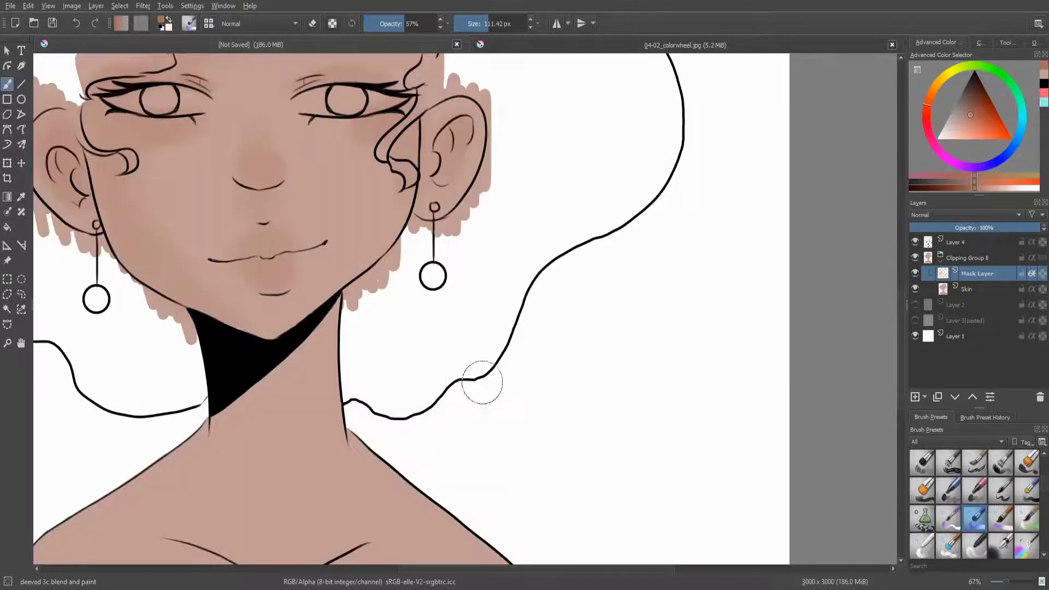
pyautogui.scroll(-2, 480, 379)
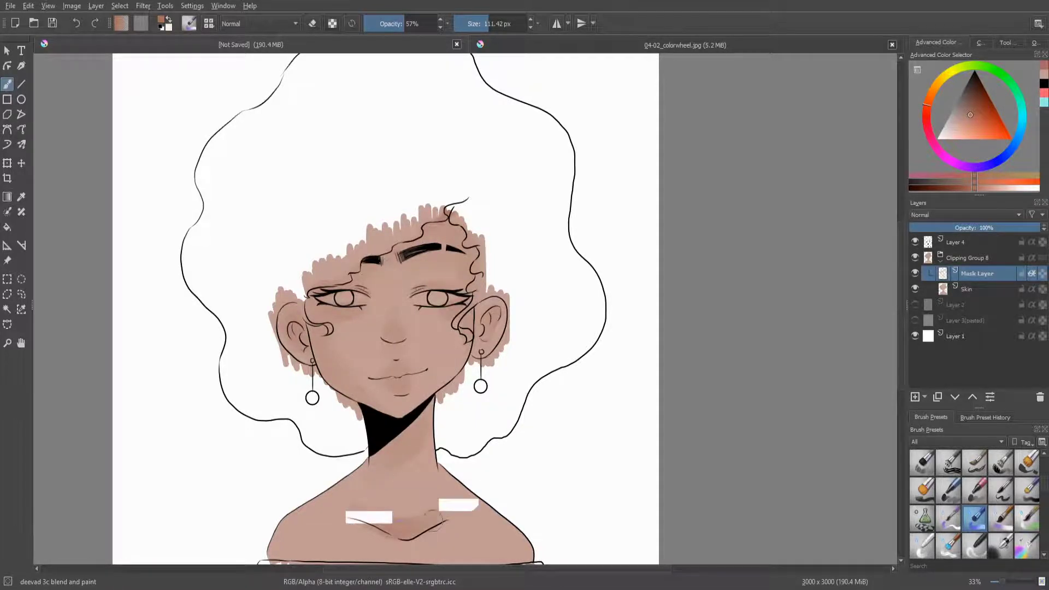
pyautogui.scroll(-1, 518, 405)
pyautogui.scroll(2, 518, 404)
# Step: Shade the chest around the collarbone and just above the neckline
pyautogui.moveTo(328, 351); pyautogui.dragTo(268, 345)
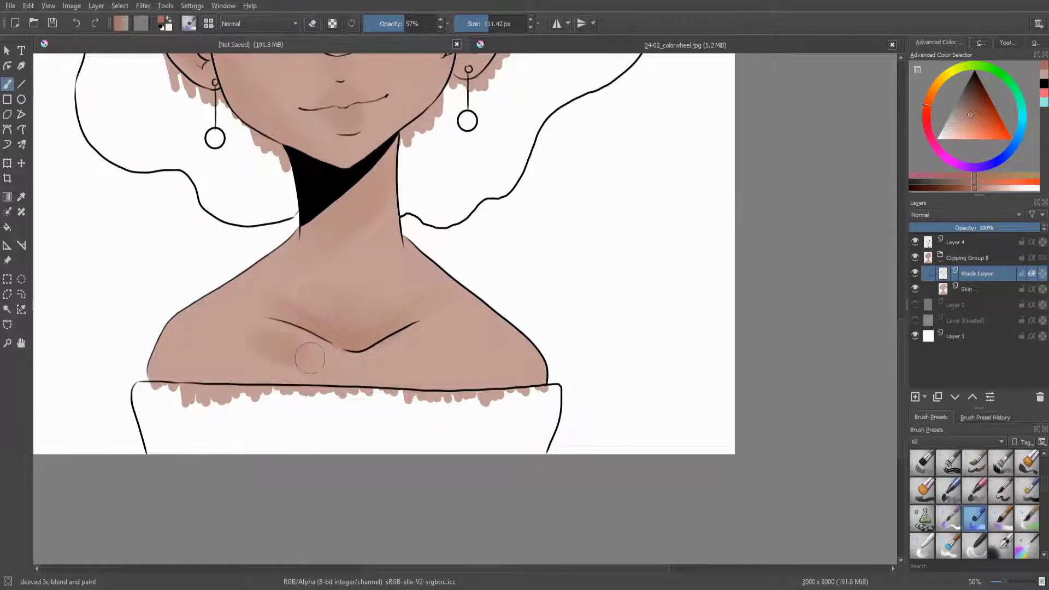
pyautogui.moveTo(388, 360); pyautogui.dragTo(415, 355)
pyautogui.moveTo(165, 379); pyautogui.dragTo(525, 383)
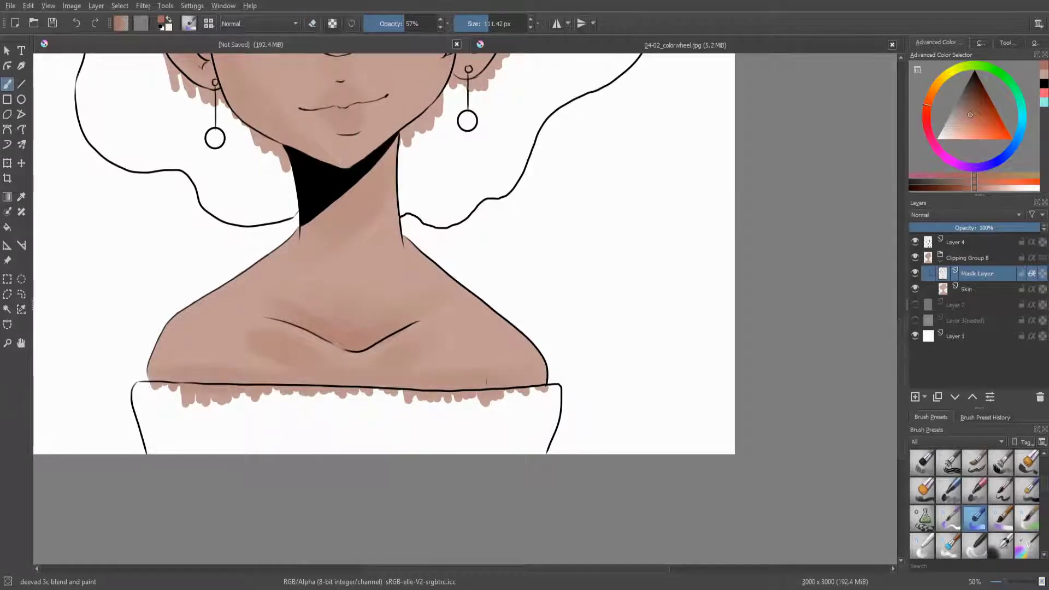
pyautogui.press('e')
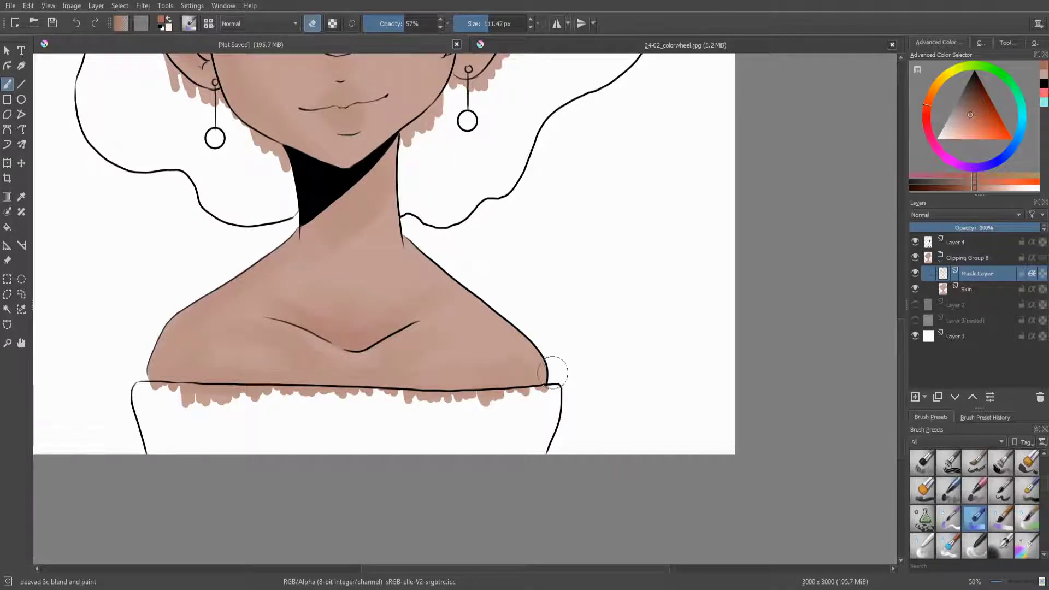
pyautogui.scroll(-1, 498, 378)
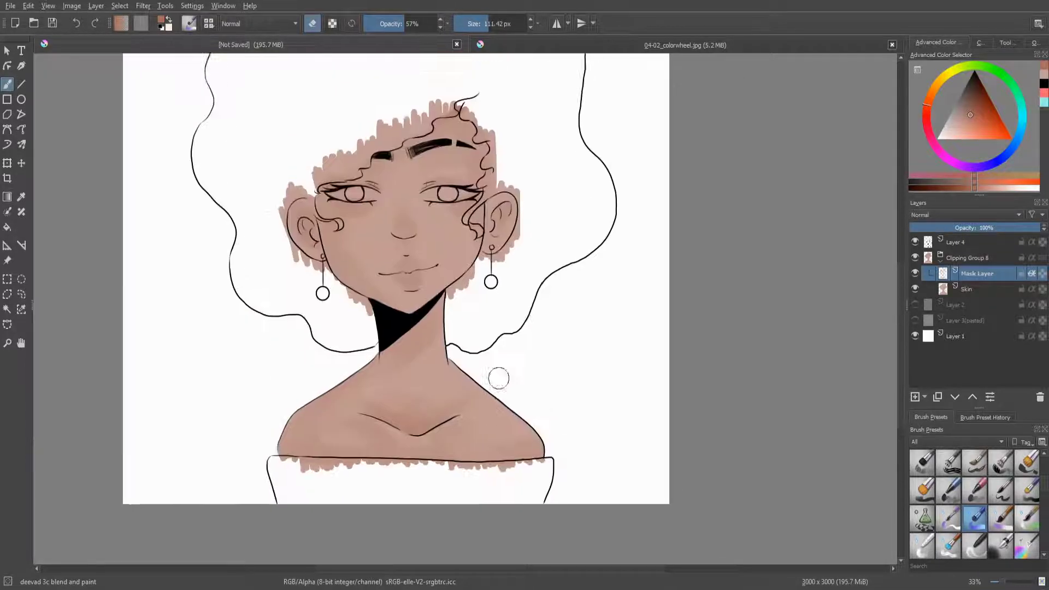
pyautogui.scroll(1, 499, 378)
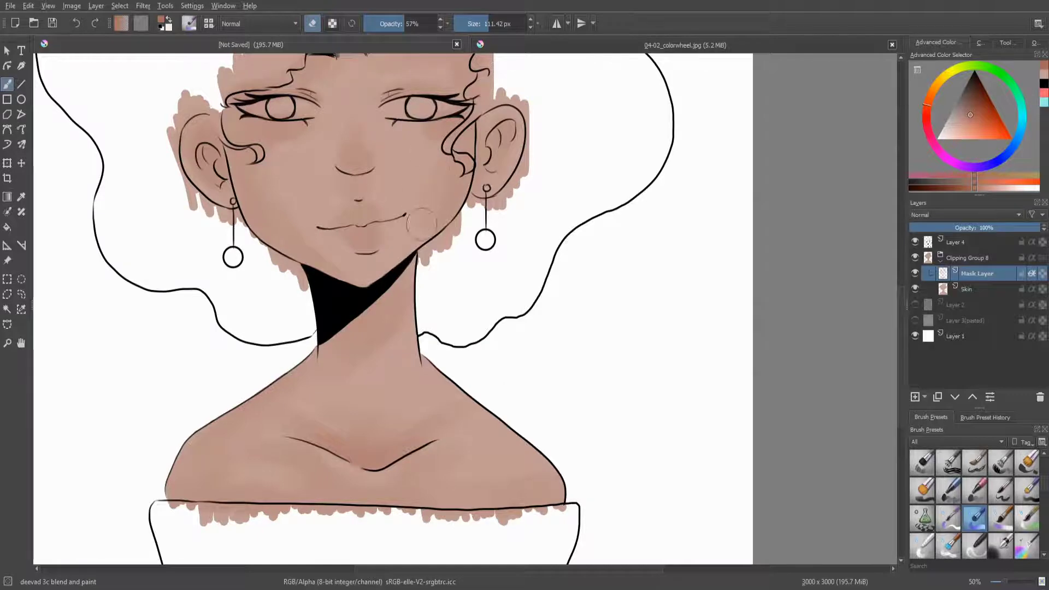
pyautogui.scroll(-1, 421, 222)
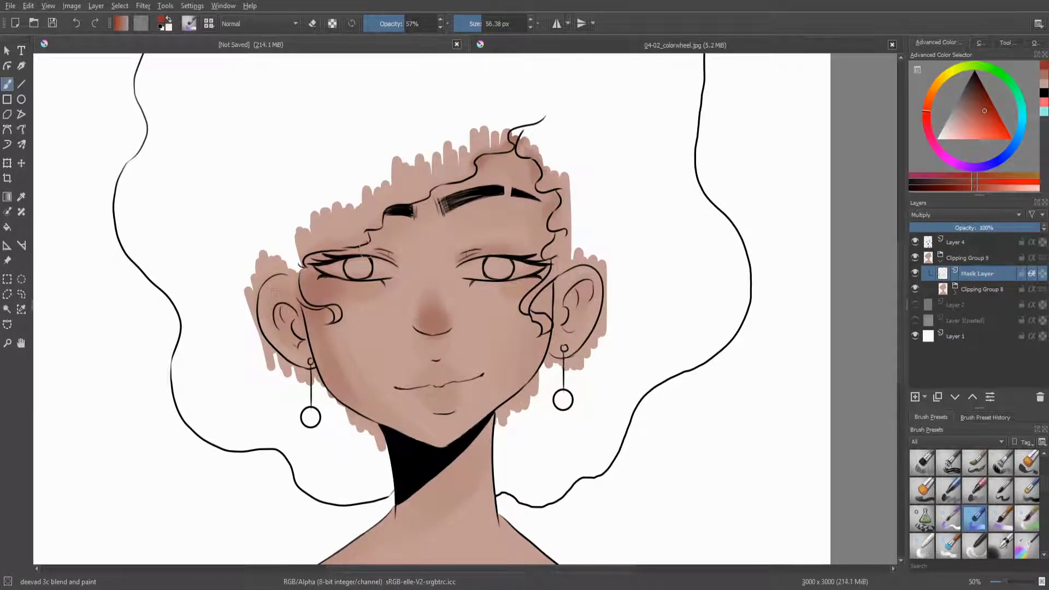
# Step: Shade along the left jaw, inside the right ear and the neck under the chin
pyautogui.moveTo(371, 391); pyautogui.dragTo(320, 362)
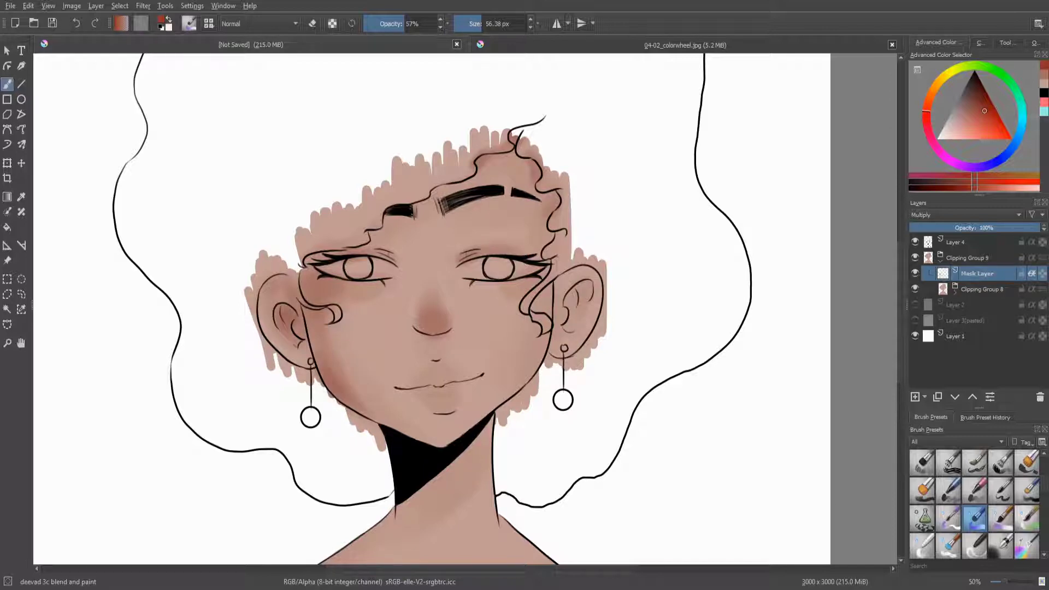
pyautogui.moveTo(577, 300); pyautogui.dragTo(572, 294)
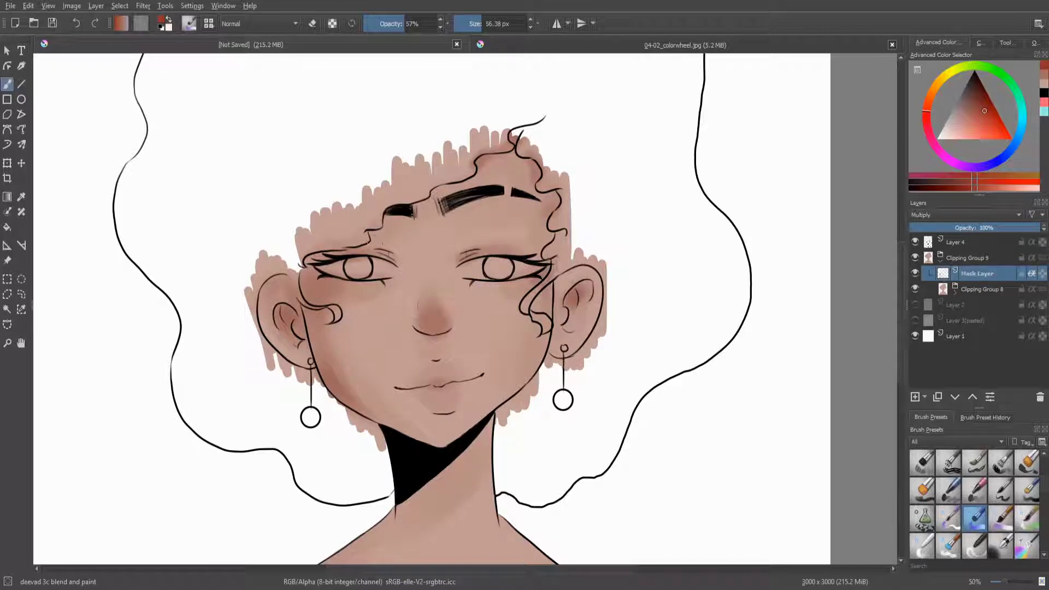
pyautogui.moveTo(492, 420); pyautogui.dragTo(404, 509)
pyautogui.moveTo(500, 437); pyautogui.dragTo(426, 503)
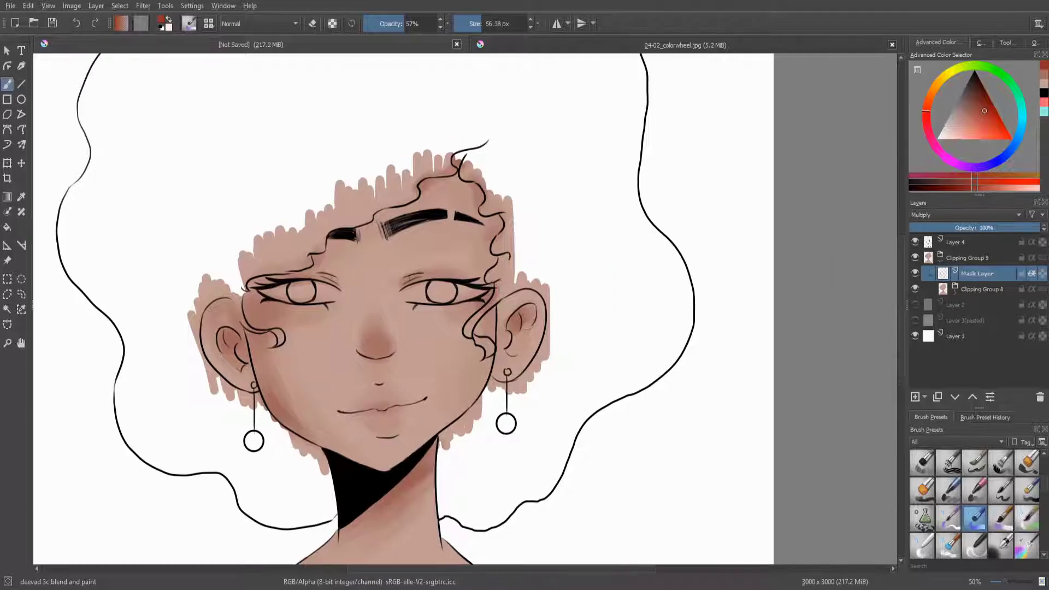
pyautogui.scroll(-5, 405, 471)
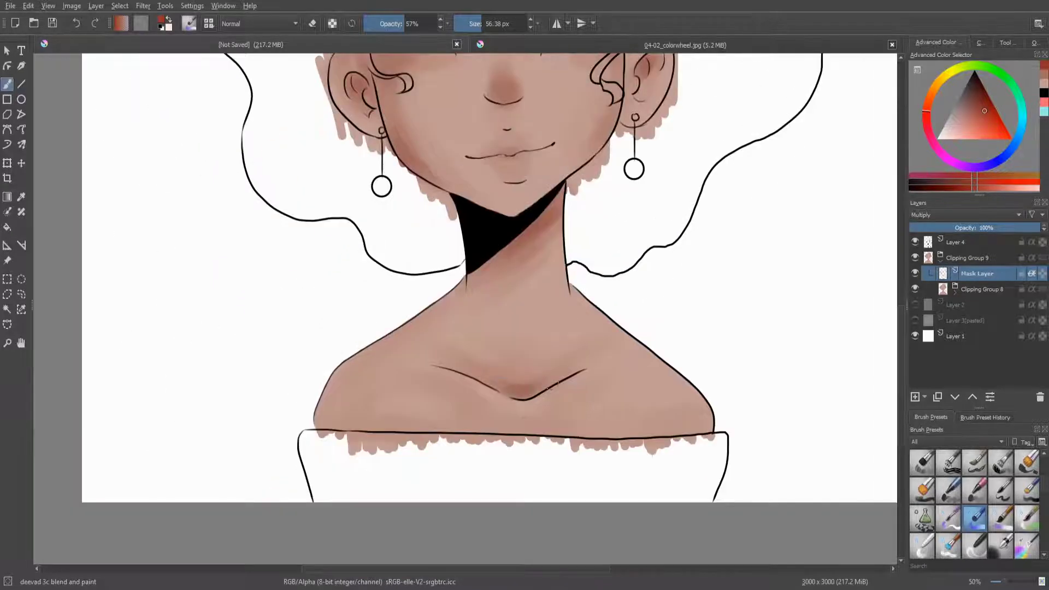
# Step: Shade the right shoulder and the neck below the jaw, then add a light chin highlight
pyautogui.moveTo(716, 425); pyautogui.dragTo(675, 437)
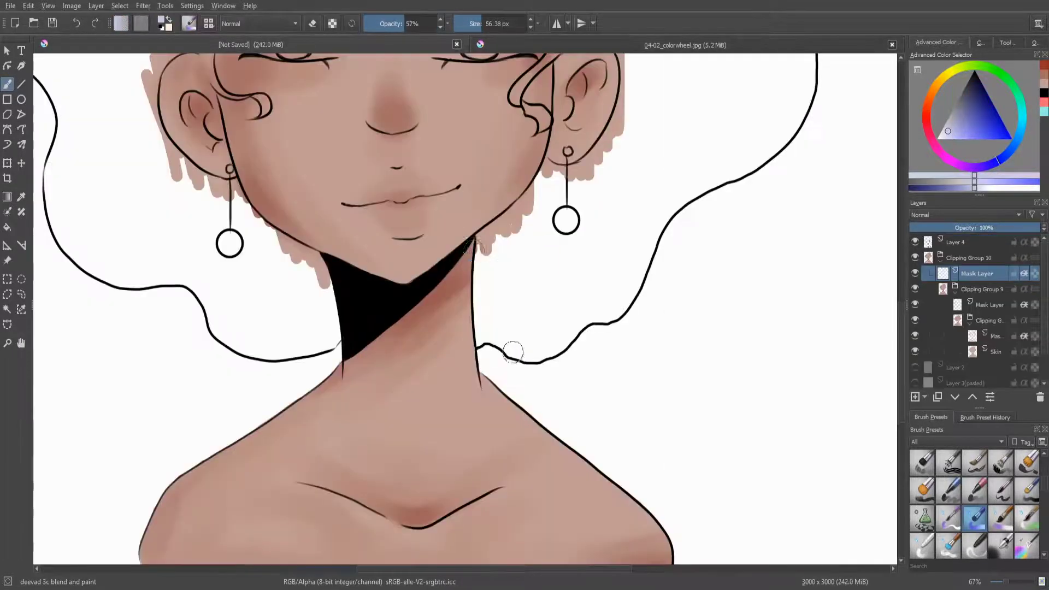
pyautogui.moveTo(474, 247); pyautogui.dragTo(464, 290)
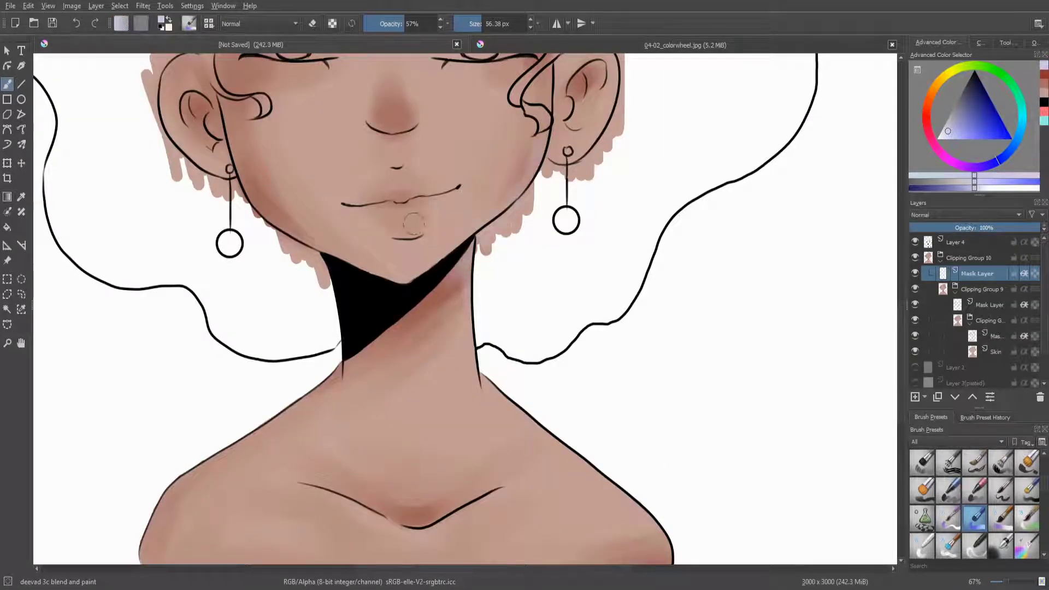
pyautogui.moveTo(414, 223); pyautogui.dragTo(407, 225)
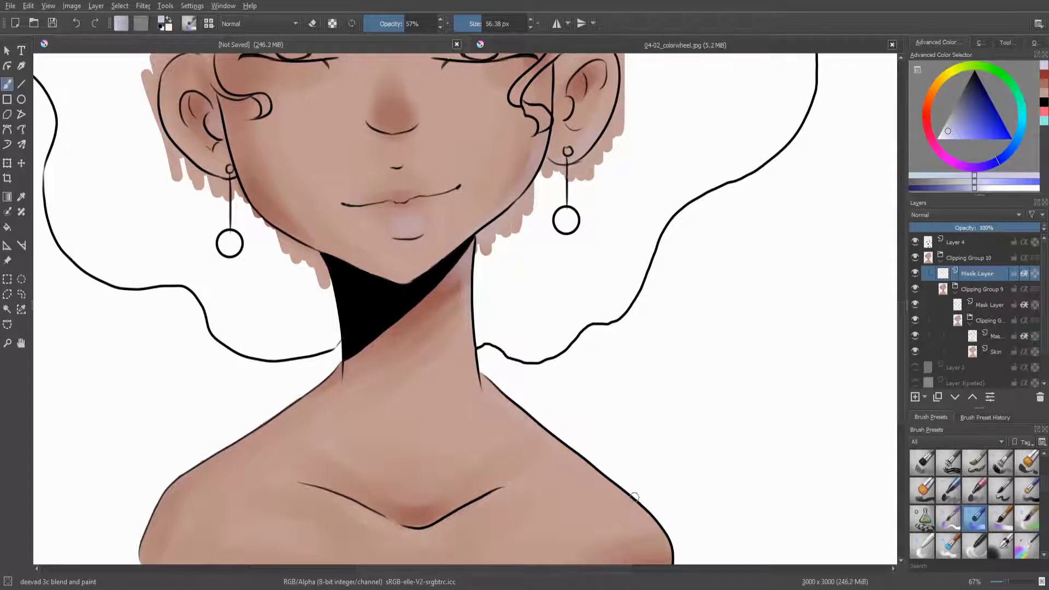
pyautogui.scroll(3, 661, 541)
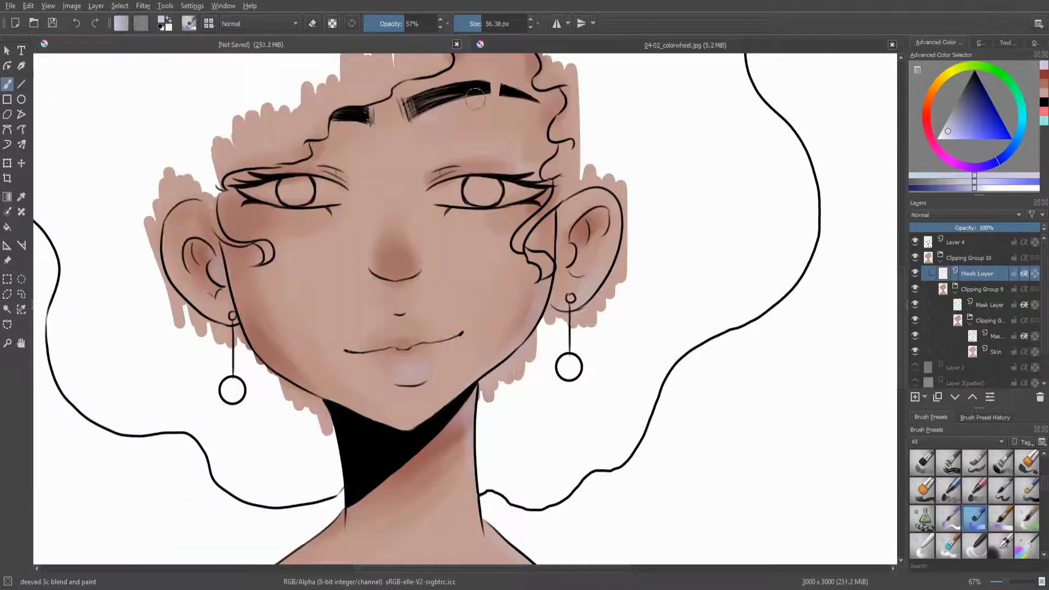
pyautogui.scroll(-1, 438, 182)
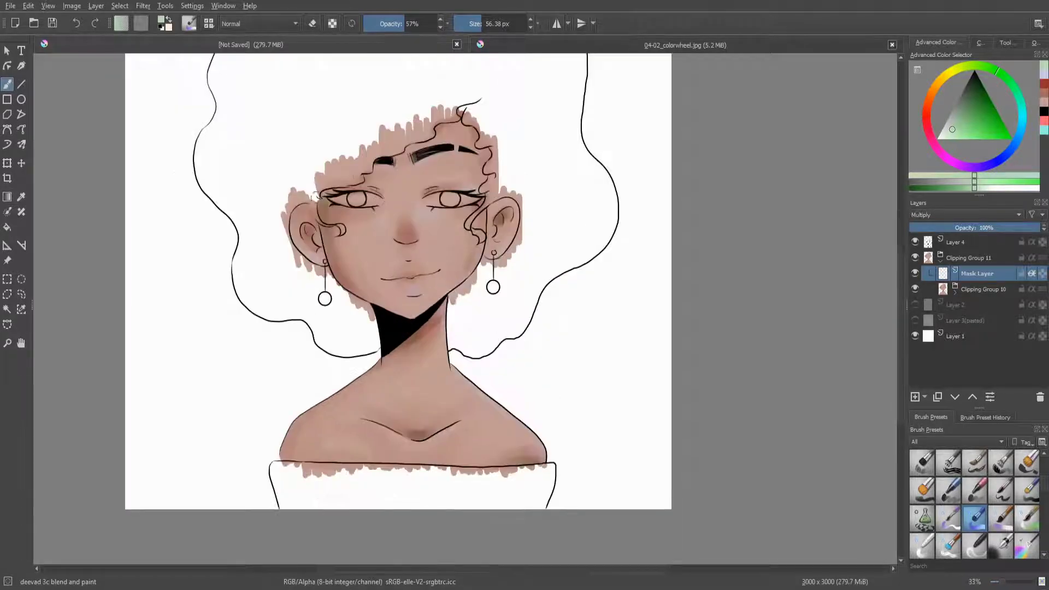
# Step: Airbrush blush onto the cheeks and left shoulder, and lower the blush layer to 53% opacity
pyautogui.press('e')
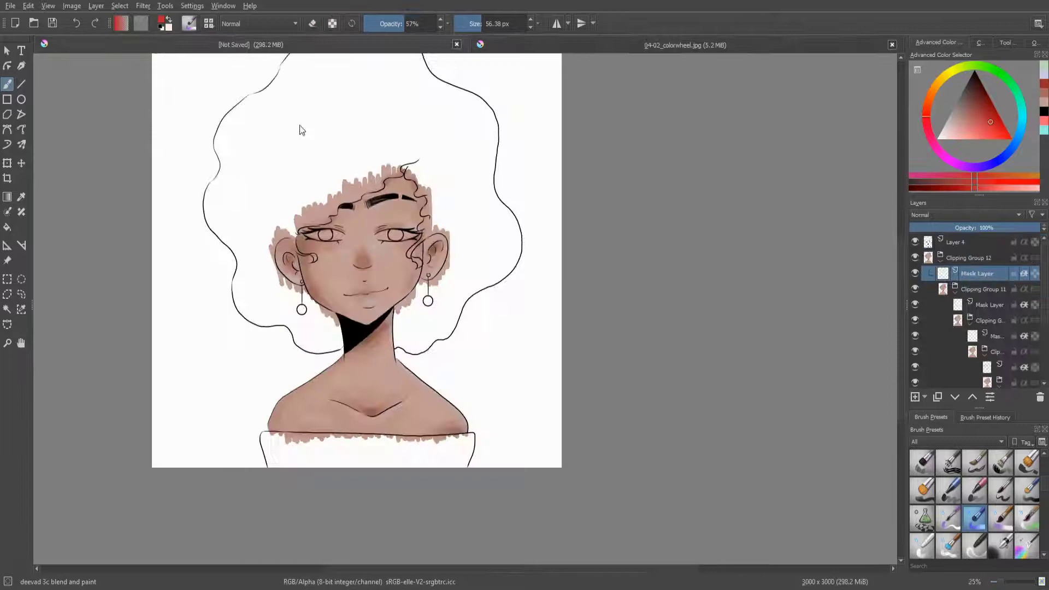
pyautogui.scroll(-1, 974, 517)
pyautogui.click(1001, 518)
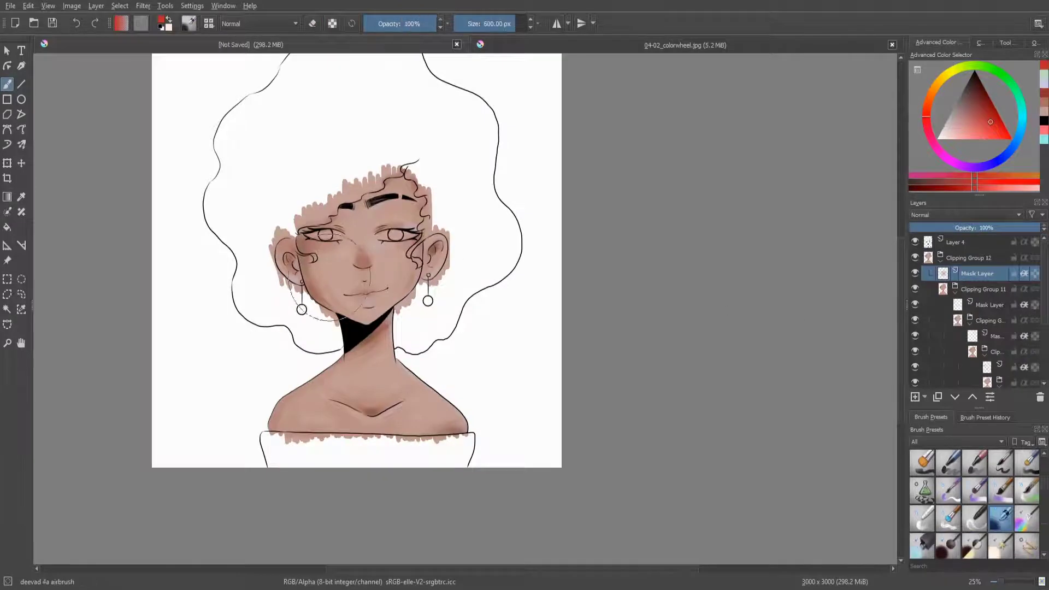
pyautogui.moveTo(303, 256); pyautogui.dragTo(317, 259)
pyautogui.moveTo(401, 254); pyautogui.dragTo(412, 257)
pyautogui.moveTo(296, 404); pyautogui.dragTo(283, 411)
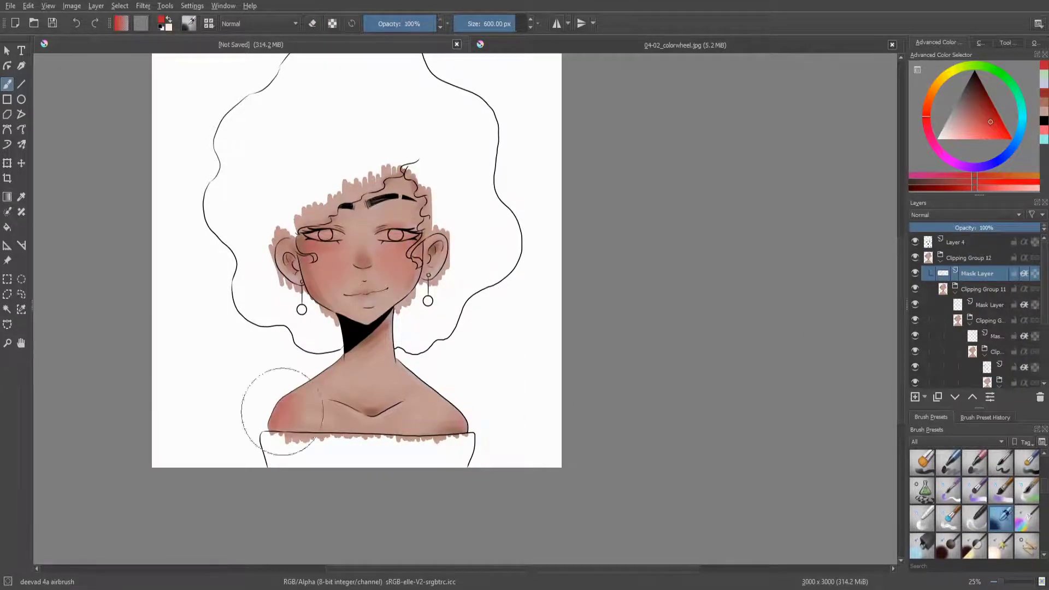
pyautogui.click(980, 227)
# Step: Airbrush red blush over the lips on a Multiply layer and erase the excess below the lower lip
pyautogui.scroll(2, 445, 235)
pyautogui.scroll(-1, 456, 295)
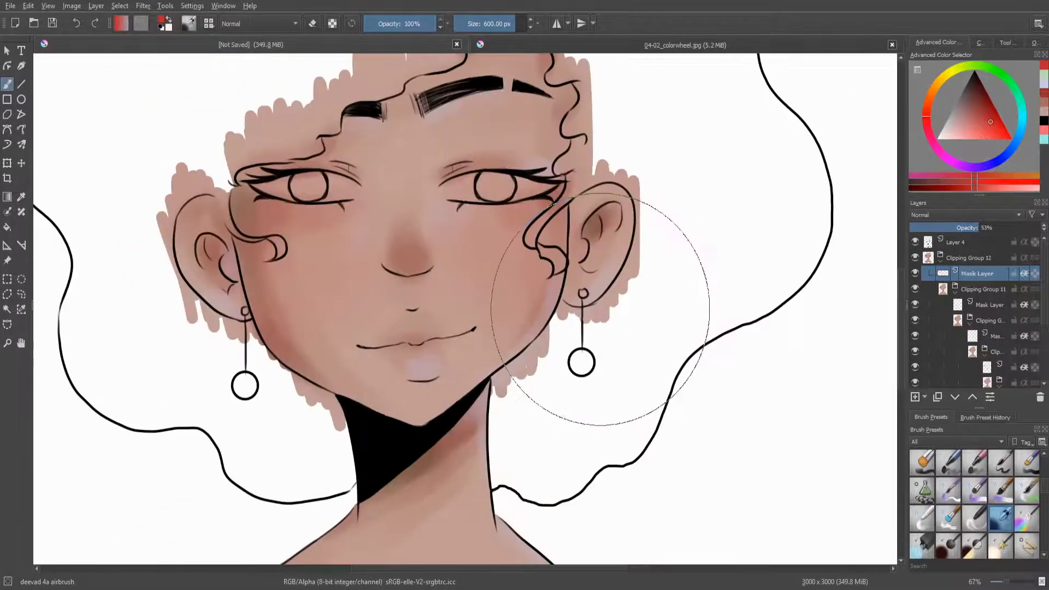
pyautogui.moveTo(394, 327); pyautogui.dragTo(437, 361)
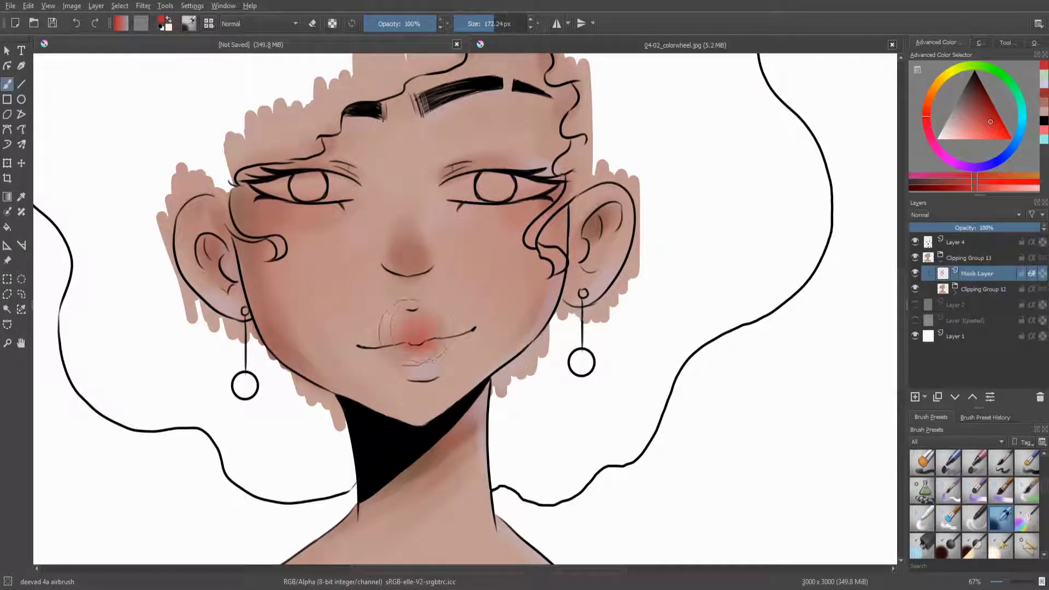
pyautogui.click(952, 215)
pyautogui.scroll(3, 952, 216)
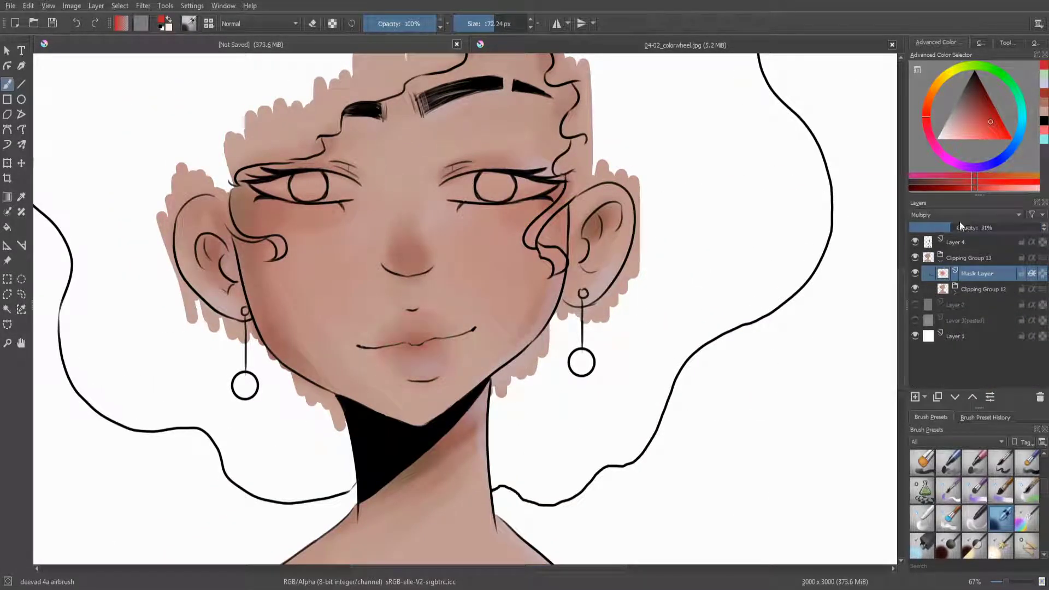
pyautogui.press('e')
pyautogui.moveTo(397, 379); pyautogui.dragTo(470, 377)
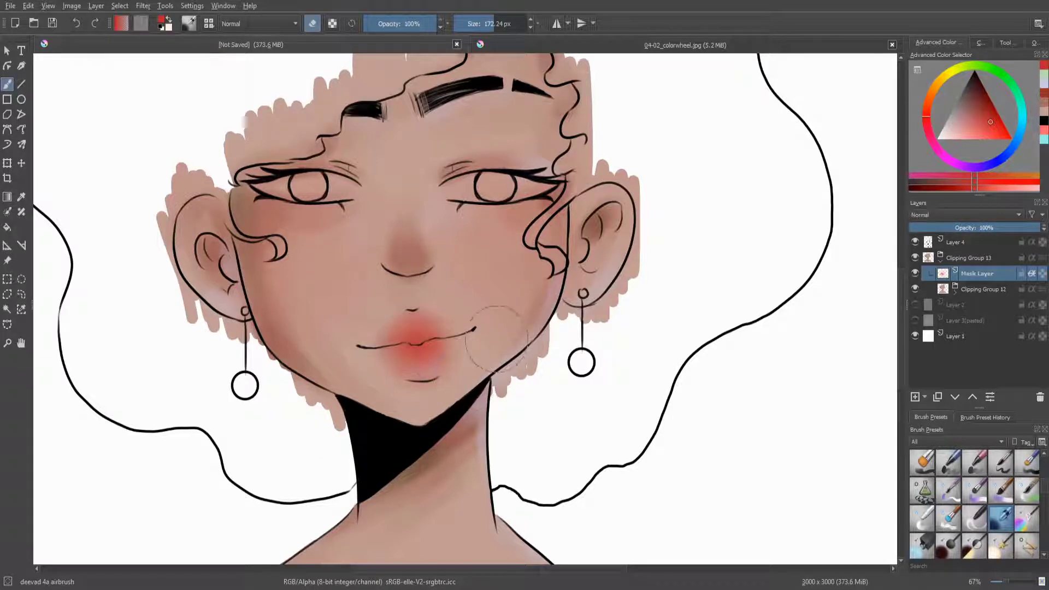
pyautogui.press('[')
pyautogui.press('[')
pyautogui.press('[')
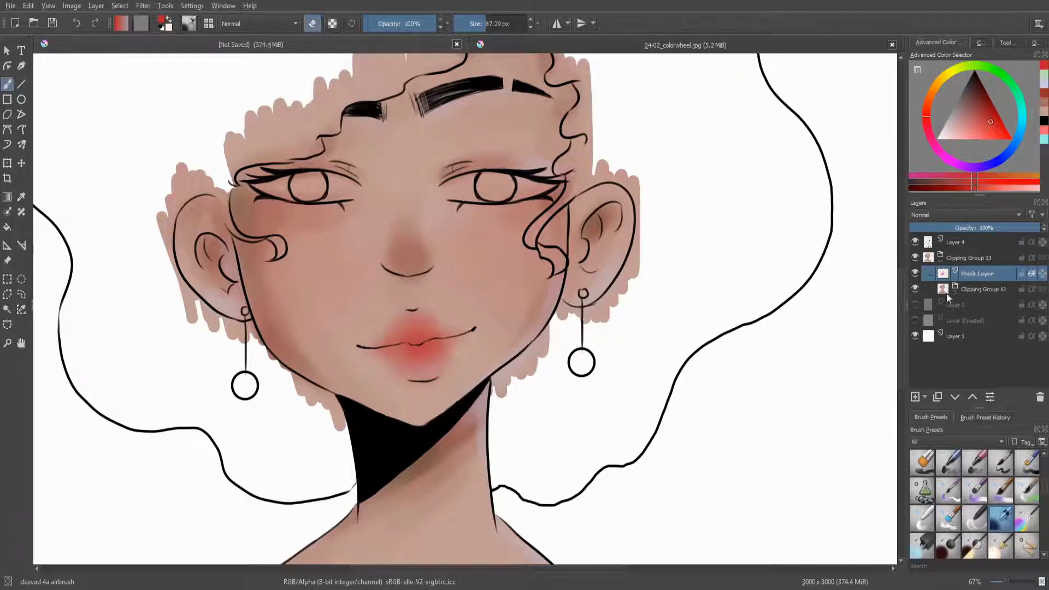
# Step: Fade the lip blush to 66% opacity, leave eraser mode and expand Clipping Group 12
pyautogui.click(996, 227)
pyautogui.press('-')
pyautogui.press('-')
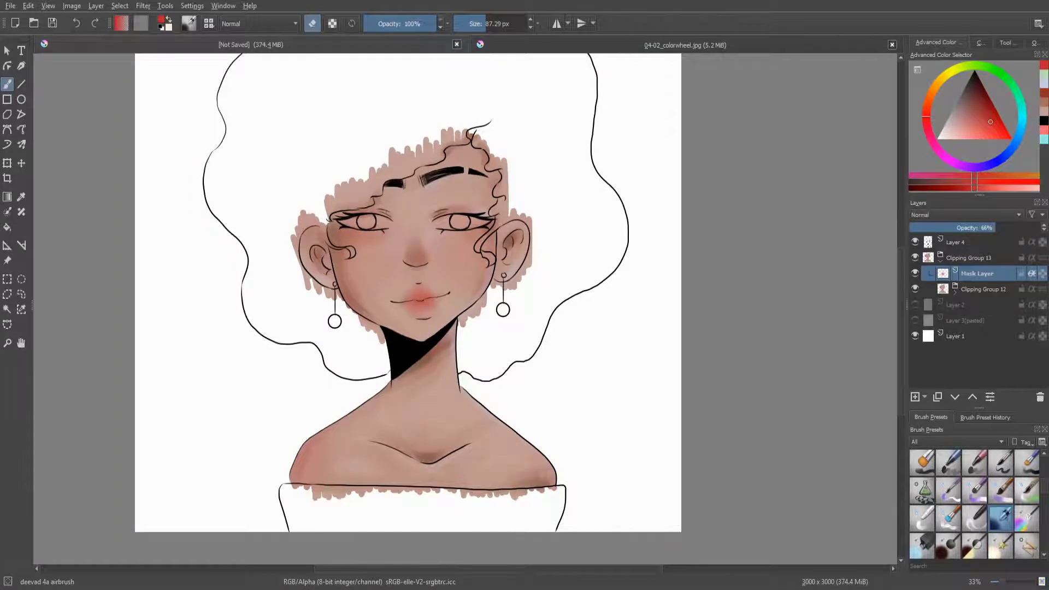
pyautogui.press('e')
pyautogui.click(967, 257)
pyautogui.click(955, 290)
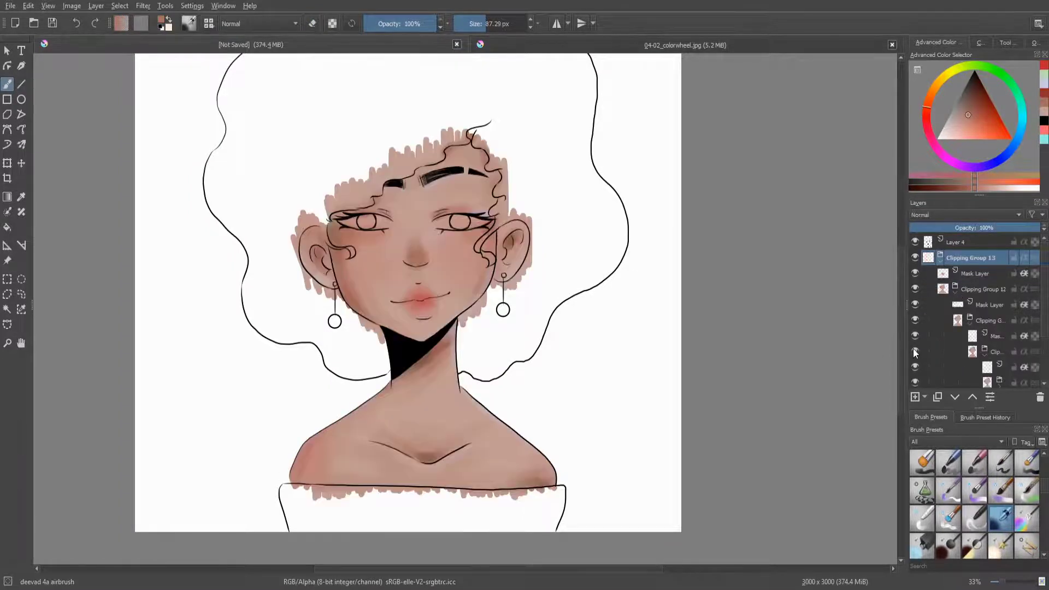
# Step: Paint a soft grey chin shadow on the Multiply layer with the blend brush
pyautogui.scroll(-3, 929, 360)
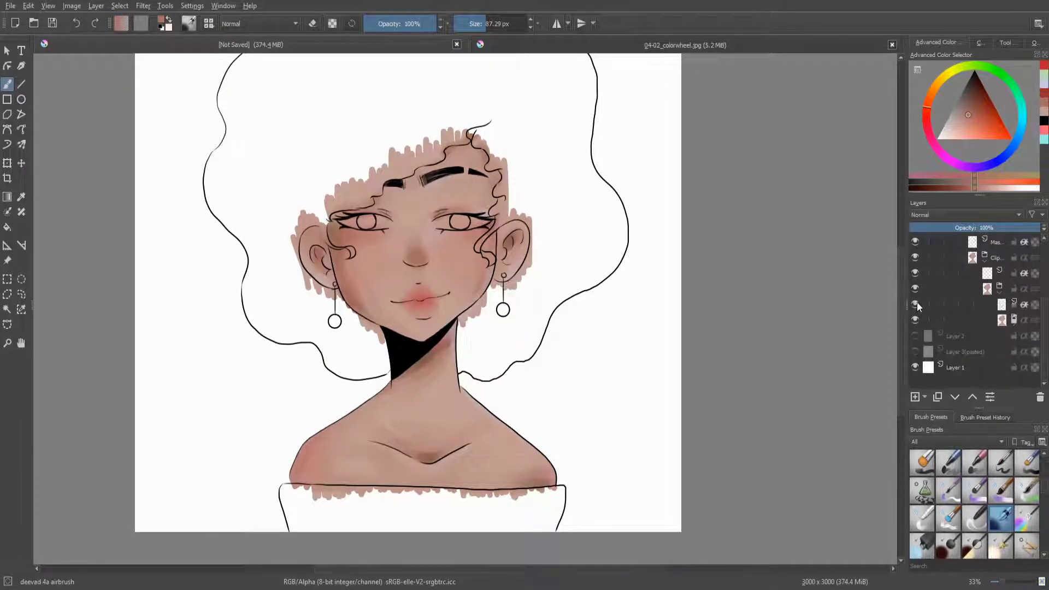
pyautogui.click(929, 304)
pyautogui.click(974, 490)
pyautogui.press('+')
pyautogui.press('+')
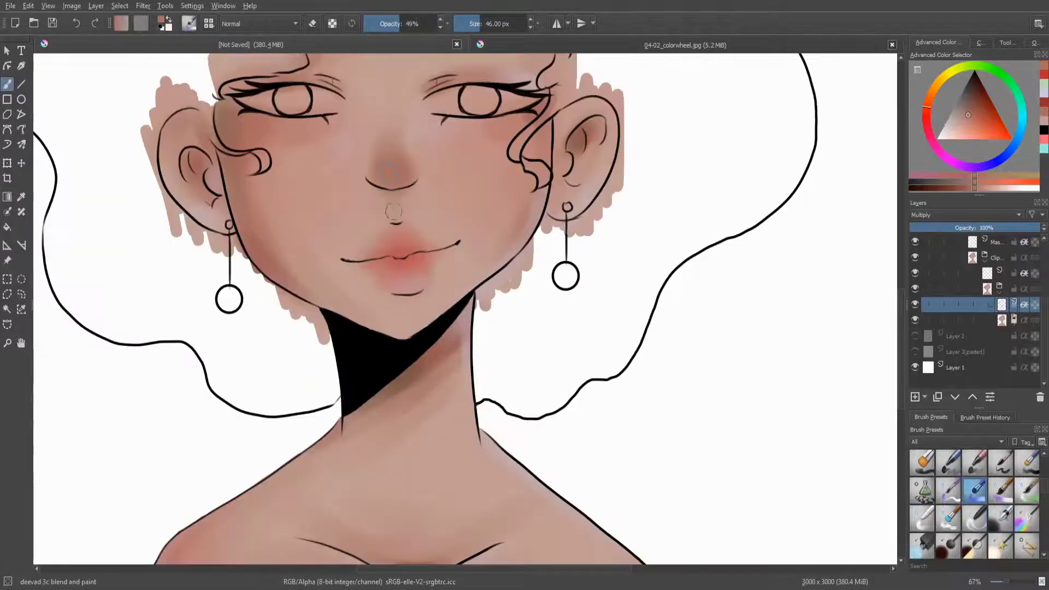
pyautogui.keyDown('ctrl'); pyautogui.click(405, 299); pyautogui.keyUp('ctrl')
pyautogui.moveTo(402, 299); pyautogui.dragTo(435, 297)
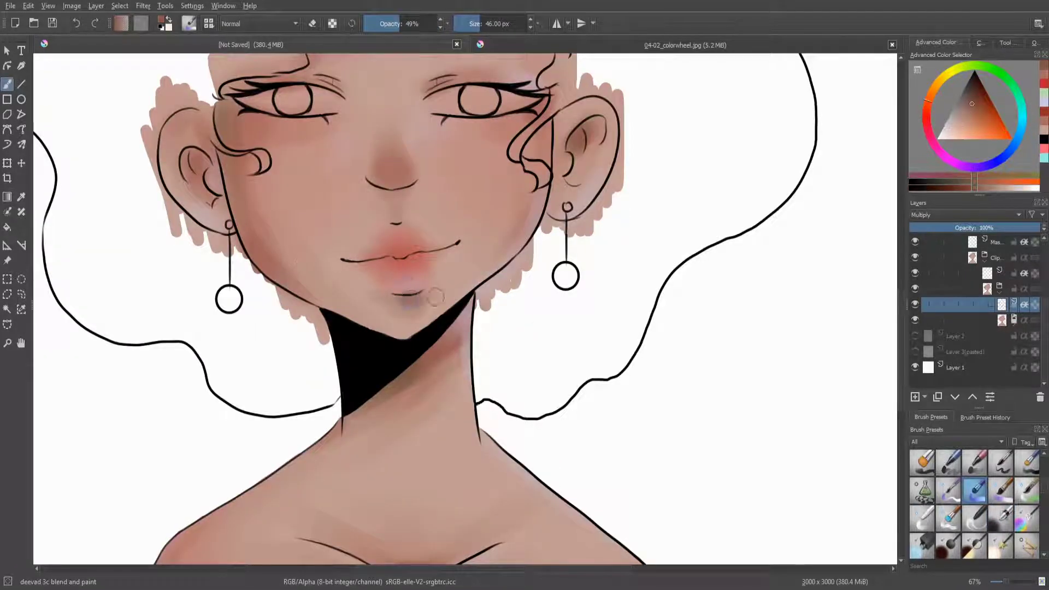
# Step: Merge the skin clipping groups and name the merged layer 'skin'
pyautogui.press('-')
pyautogui.press('-')
pyautogui.press('-')
pyautogui.press('-')
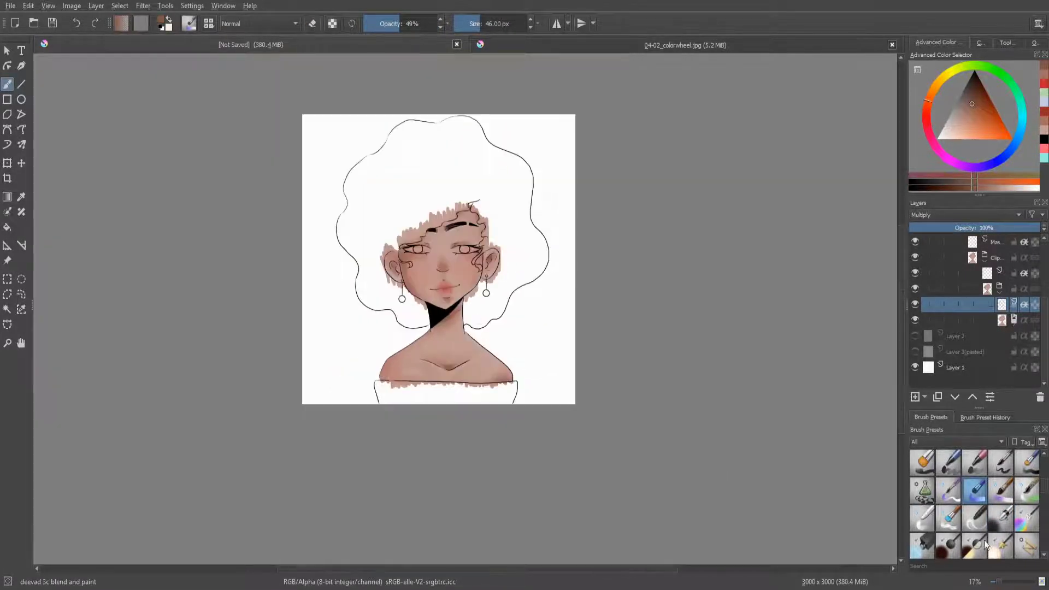
pyautogui.doubleClick(968, 259)
pyautogui.write('d')
pyautogui.press('BackSpace')
pyautogui.write('skin')
pyautogui.press('Return')
# Step: Set white as the painting colour and add a clipped mask layer above skin
pyautogui.moveTo(754, 354); pyautogui.dragTo(747, 371)
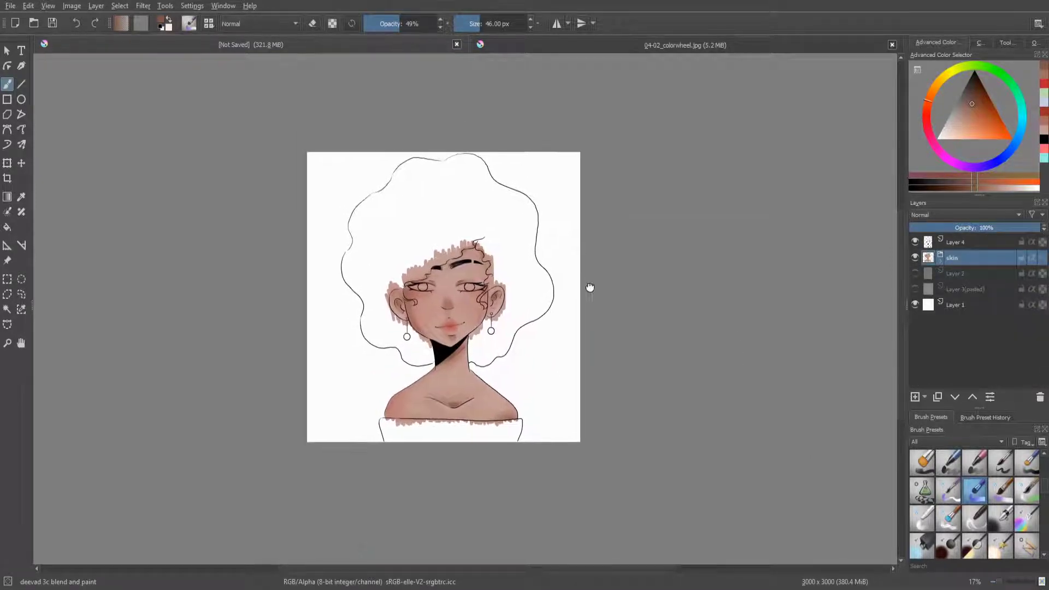
pyautogui.press('d')
pyautogui.press('x')
pyautogui.hotkey('ctrl', 'shift', 'g')
# Step: Paint a pale highlight on the lower lip and erase-soften the edge beside the neck line
pyautogui.press('+')
pyautogui.press('+')
pyautogui.press('+')
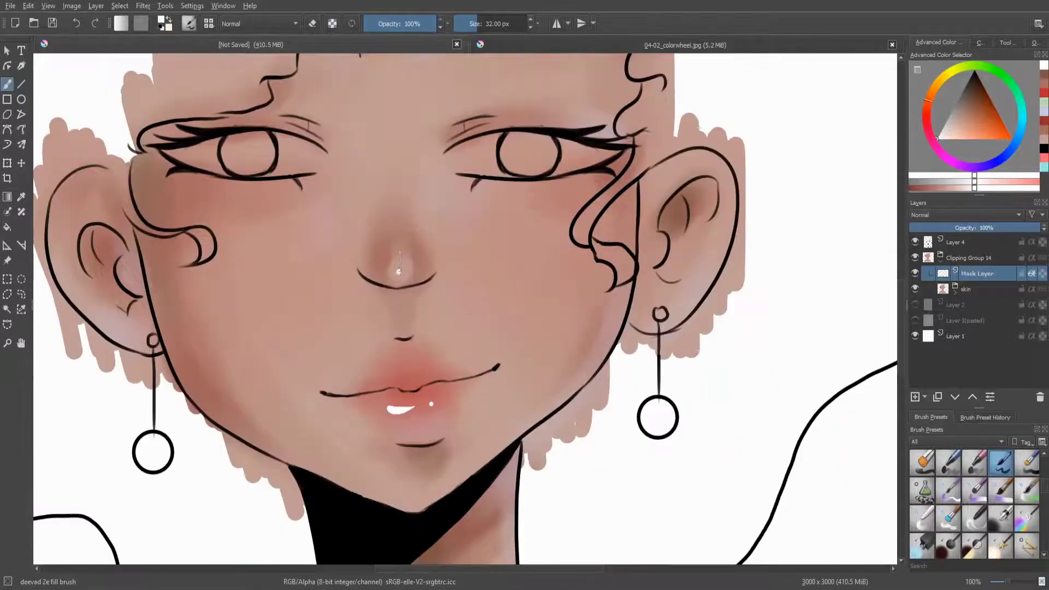
pyautogui.scroll(-4, 325, 220)
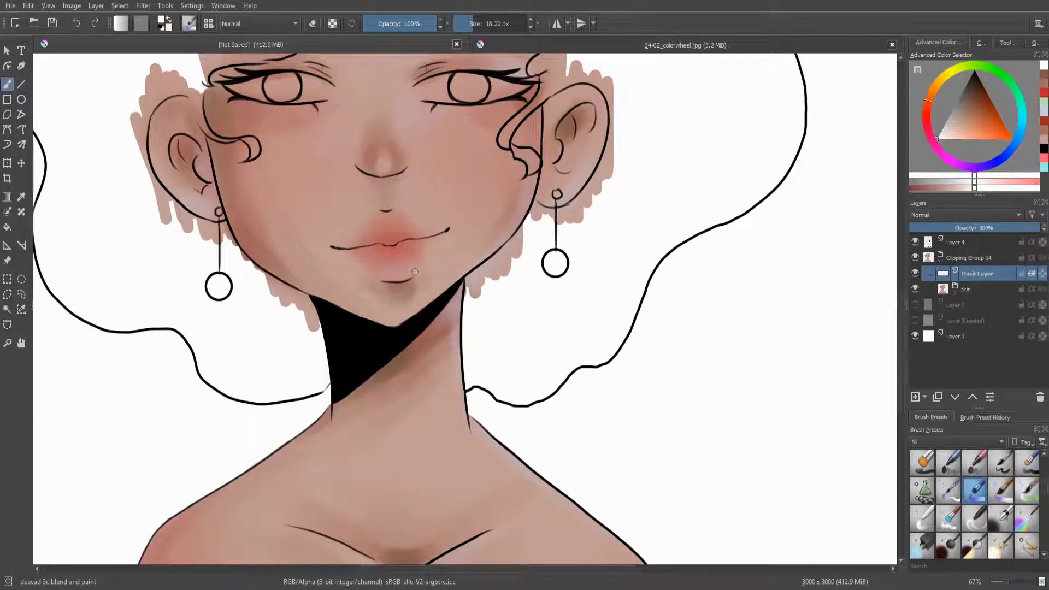
pyautogui.moveTo(383, 263); pyautogui.dragTo(406, 262)
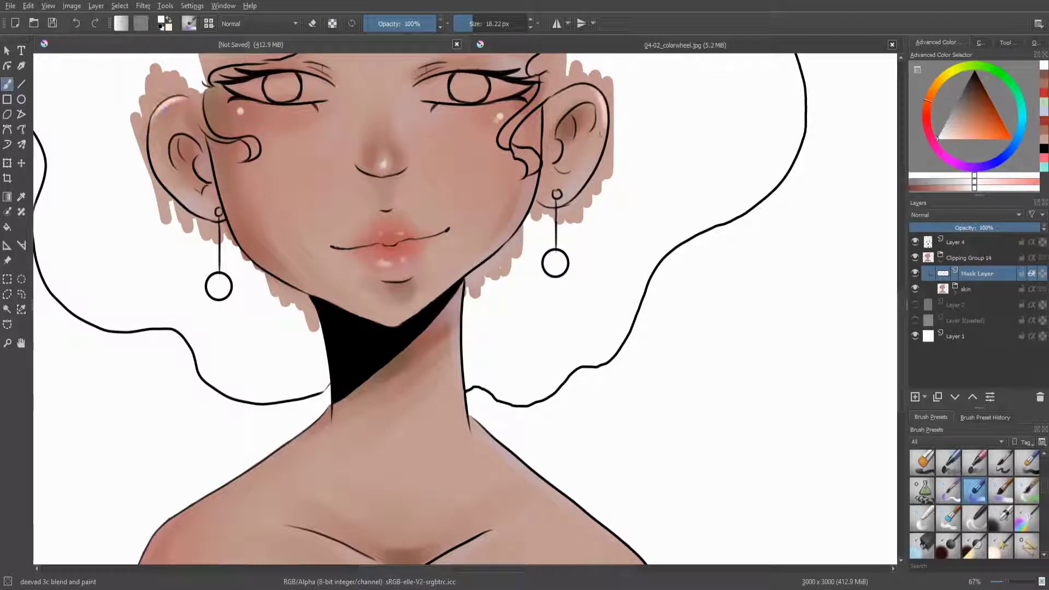
pyautogui.press('e')
pyautogui.moveTo(460, 287); pyautogui.dragTo(470, 334)
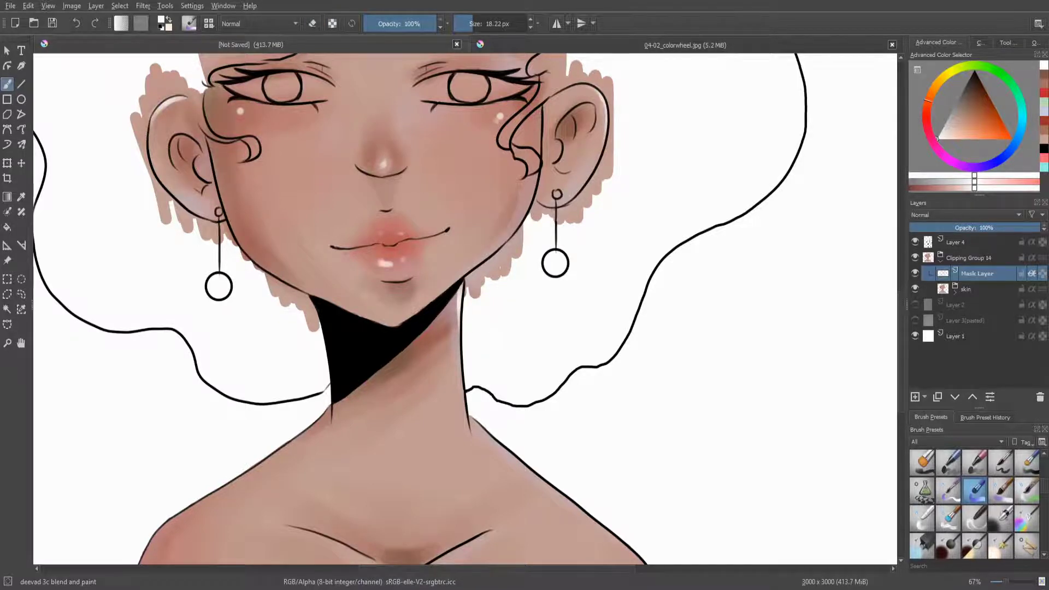
pyautogui.scroll(-5, 389, 263)
pyautogui.scroll(3, 543, 350)
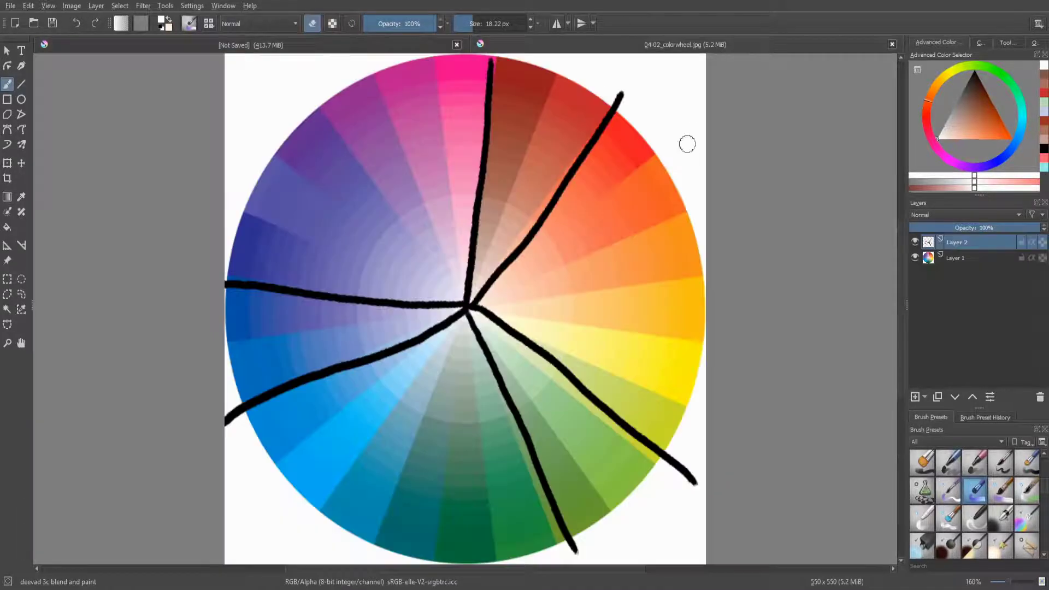
# Step: Sample a dark red from the colour wheel document for the freckles
pyautogui.hotkey('ctrl', 'Tab')
pyautogui.keyDown('ctrl'); pyautogui.click(507, 187); pyautogui.keyUp('ctrl')
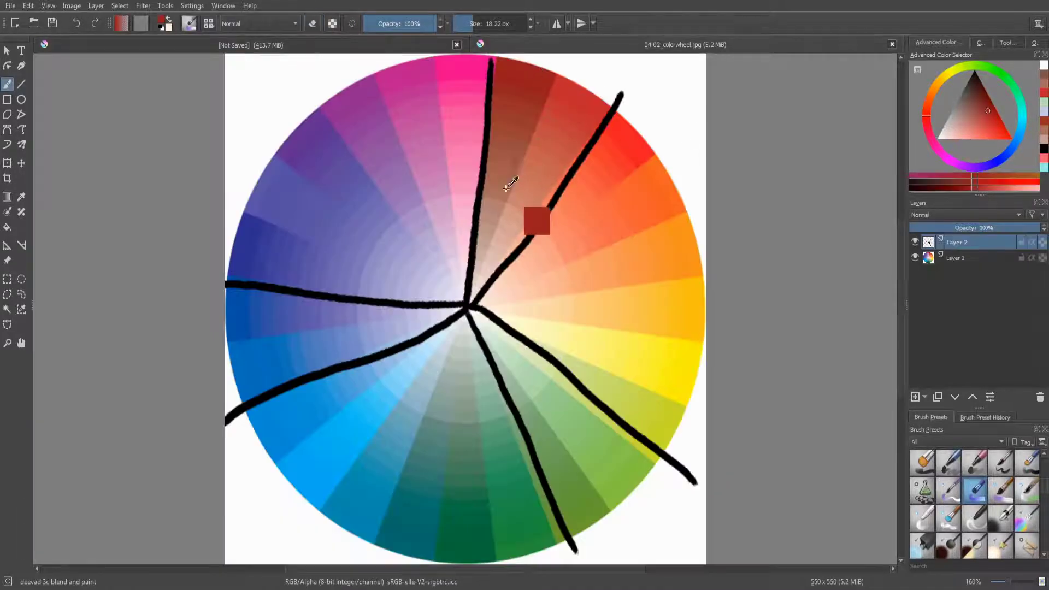
pyautogui.hotkey('ctrl', 'Tab')
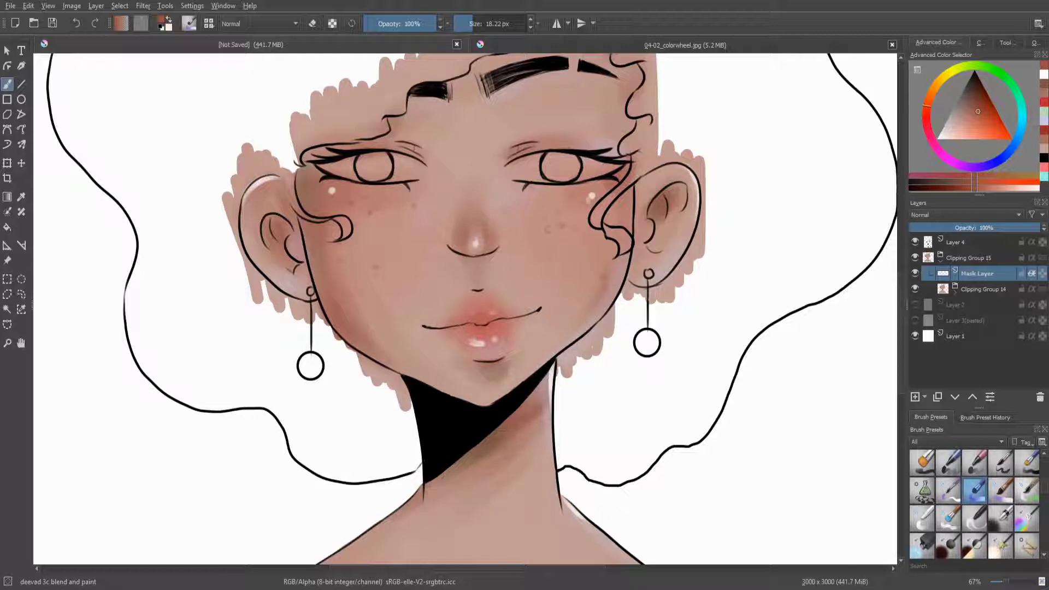
pyautogui.scroll(-4, 512, 409)
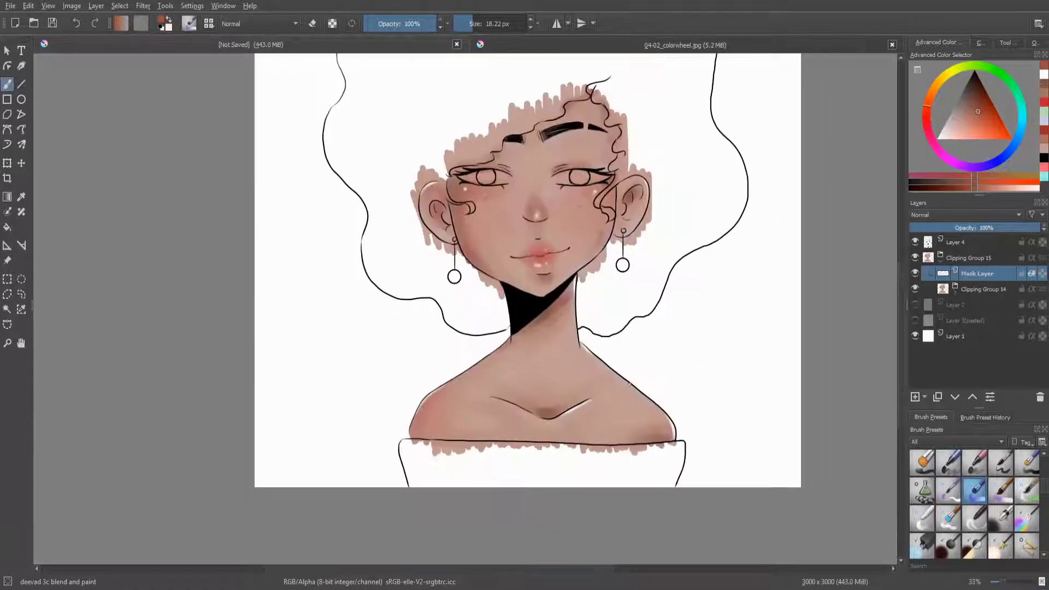
pyautogui.scroll(3, 511, 409)
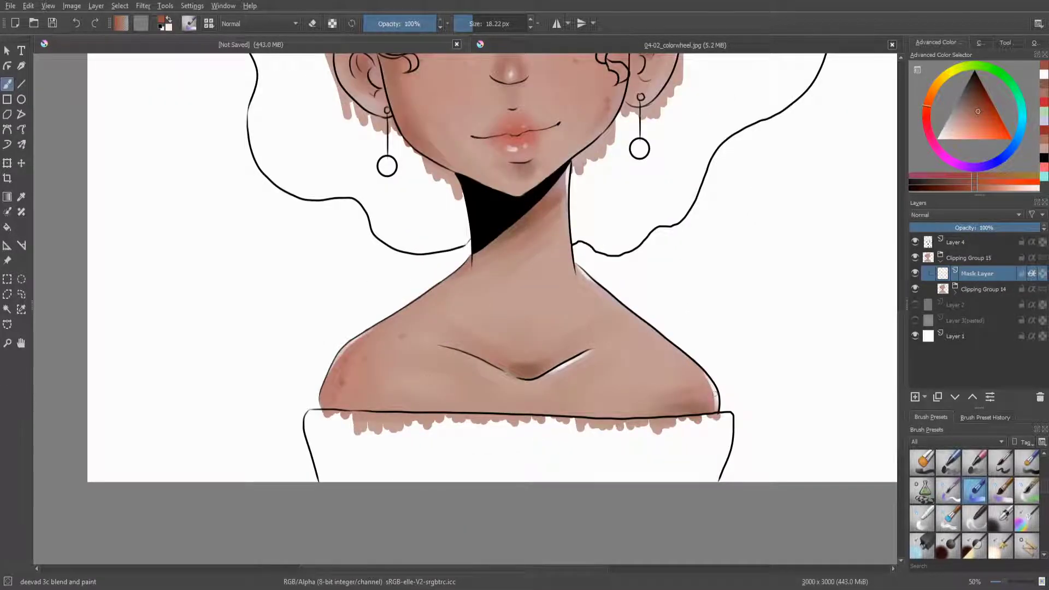
# Step: Rename the freckles clipping group to 'Skin'
pyautogui.scroll(-2, 652, 396)
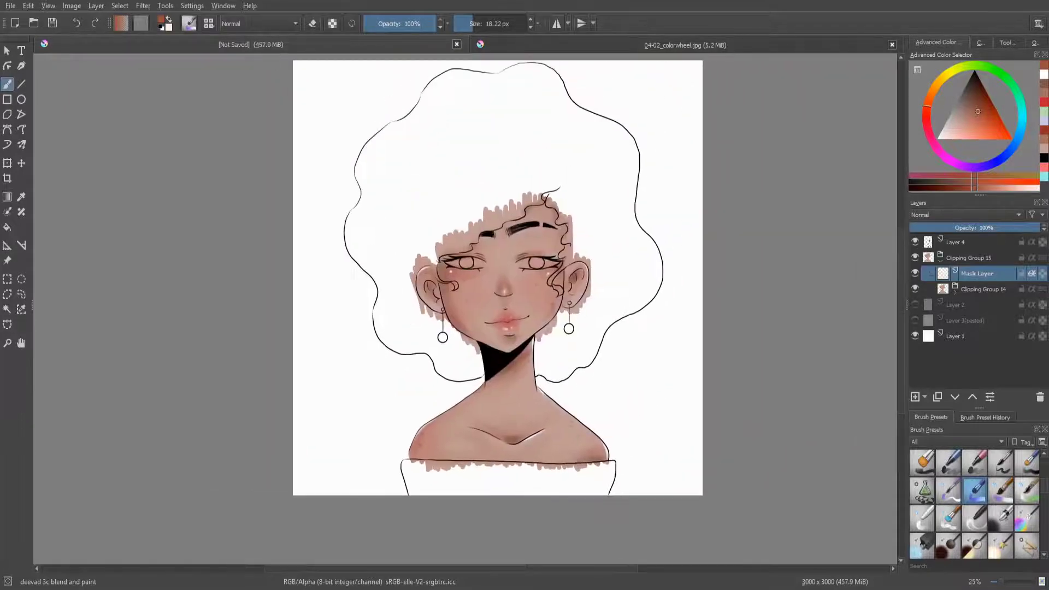
pyautogui.click(941, 261)
pyautogui.doubleClick(962, 257)
pyautogui.write('Skin')
pyautogui.press('Return')
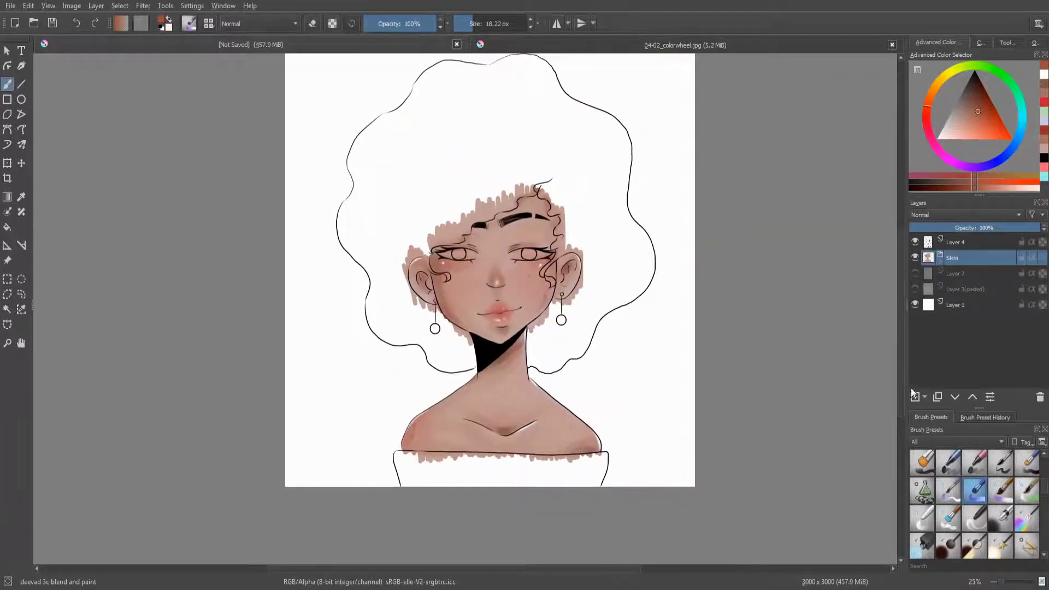
# Step: Add a layer named 'eyebase' and paint the left eye white with the flat fill brush
pyautogui.press('Insert')
pyautogui.doubleClick(950, 258)
pyautogui.write('ebase')
pyautogui.press('Return')
pyautogui.click(937, 138)
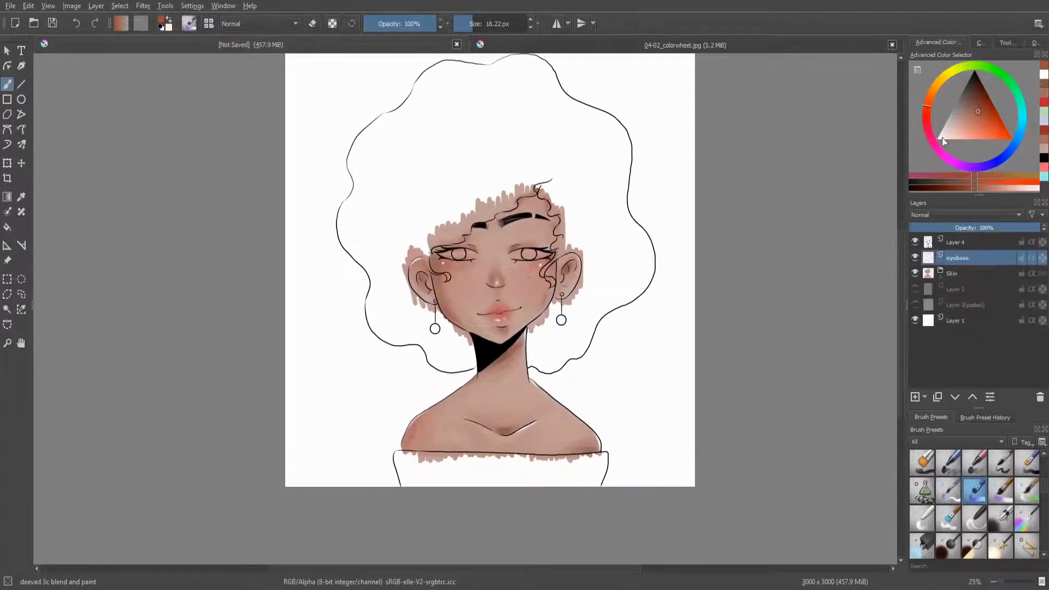
pyautogui.click(1002, 462)
pyautogui.scroll(5, 463, 251)
pyautogui.moveTo(410, 257)
pyautogui.mouseDown()
pyautogui.moveTo(323, 264)
pyautogui.moveTo(492, 295)
pyautogui.moveTo(481, 257)
pyautogui.moveTo(503, 289)
pyautogui.moveTo(560, 282)
pyautogui.mouseUp()
# Step: Fill the right eye's inner corner and lower edge with white
pyautogui.press('/')
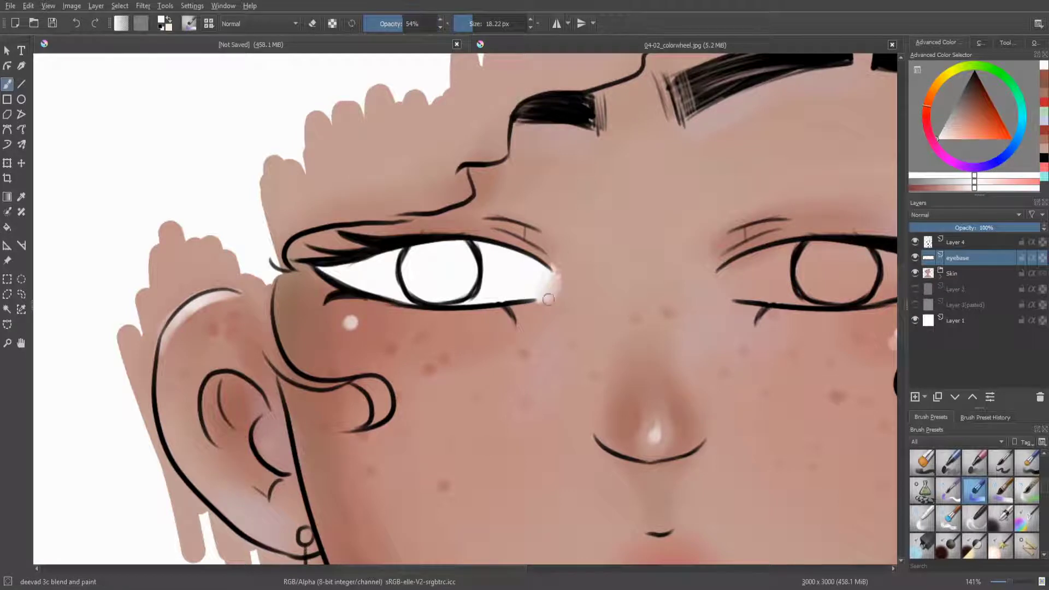
pyautogui.press('/')
pyautogui.moveTo(754, 266)
pyautogui.mouseDown()
pyautogui.moveTo(737, 295)
pyautogui.moveTo(765, 257)
pyautogui.moveTo(475, 213)
pyautogui.mouseUp()
pyautogui.moveTo(486, 252)
pyautogui.mouseDown()
pyautogui.moveTo(525, 232)
pyautogui.moveTo(628, 217)
pyautogui.moveTo(509, 218)
pyautogui.mouseUp()
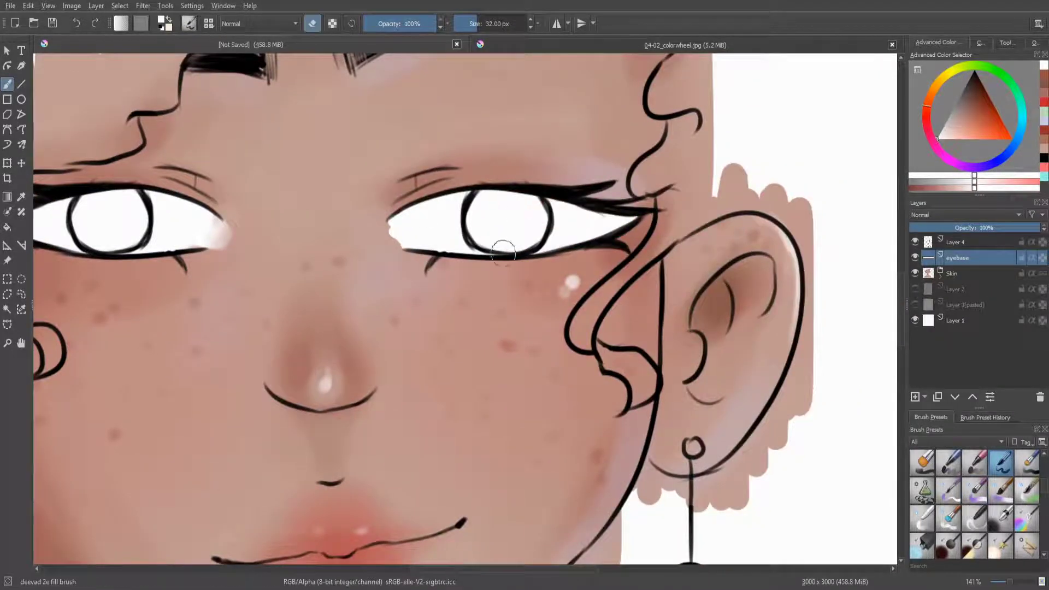
pyautogui.press('/')
pyautogui.press('-')
pyautogui.press('-')
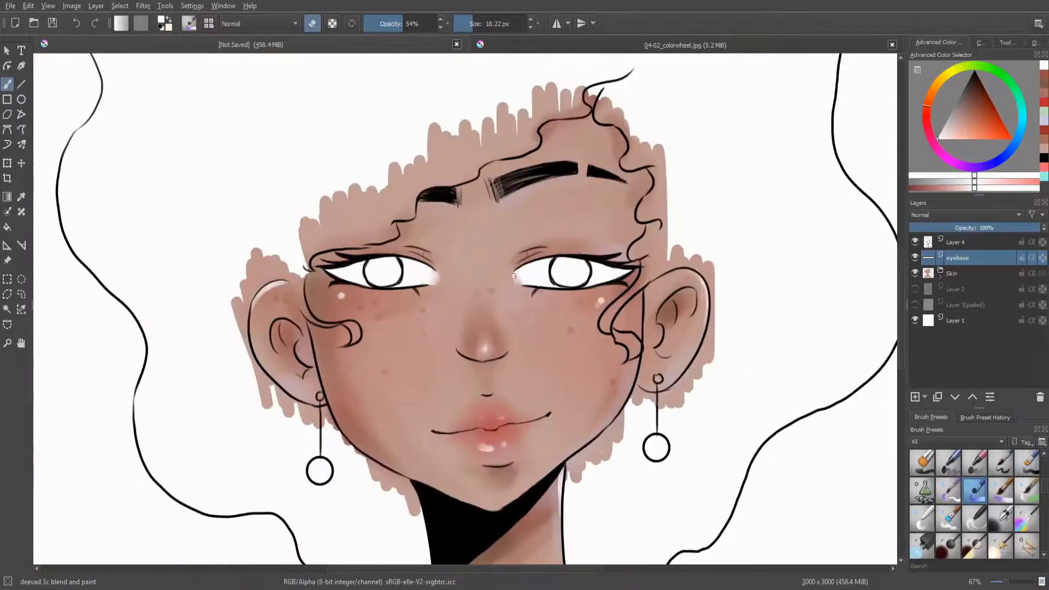
pyautogui.press('/')
# Step: Clip a mask layer onto eyebase and shade both eye whites light blue
pyautogui.hotkey('ctrl', 'shift', 'g')
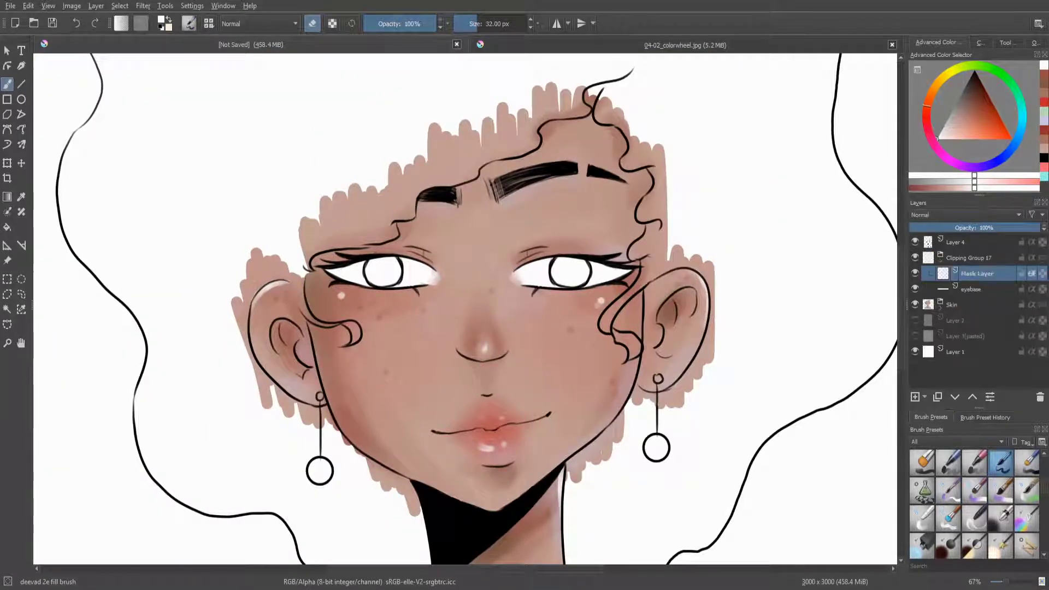
pyautogui.press('+')
pyautogui.press('+')
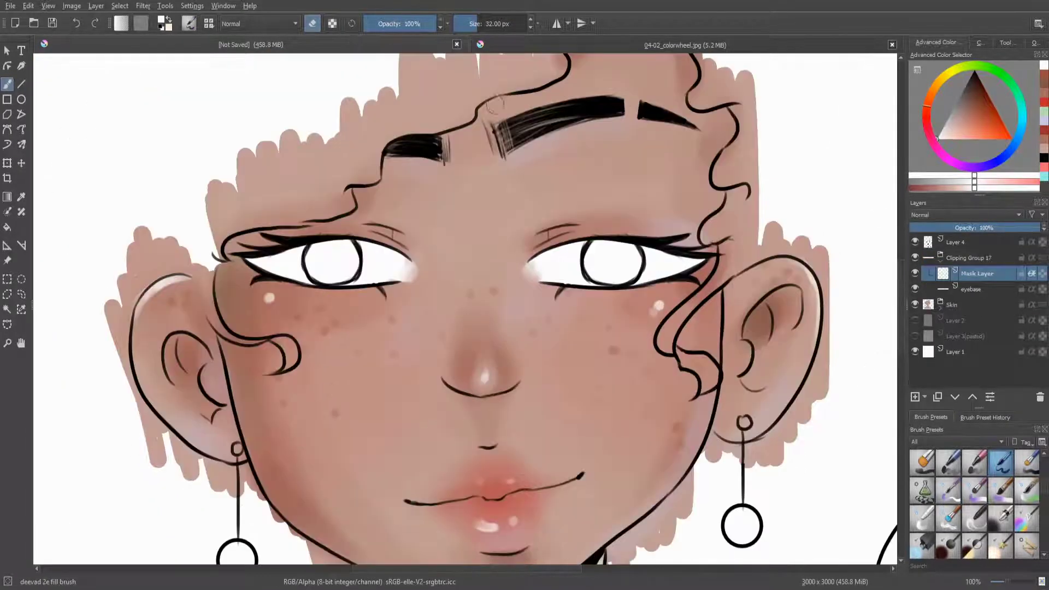
pyautogui.press('/')
pyautogui.hotkey('ctrl', 'Tab')
pyautogui.keyDown('ctrl'); pyautogui.click(475, 338); pyautogui.keyUp('ctrl')
pyautogui.hotkey('ctrl', 'Tab')
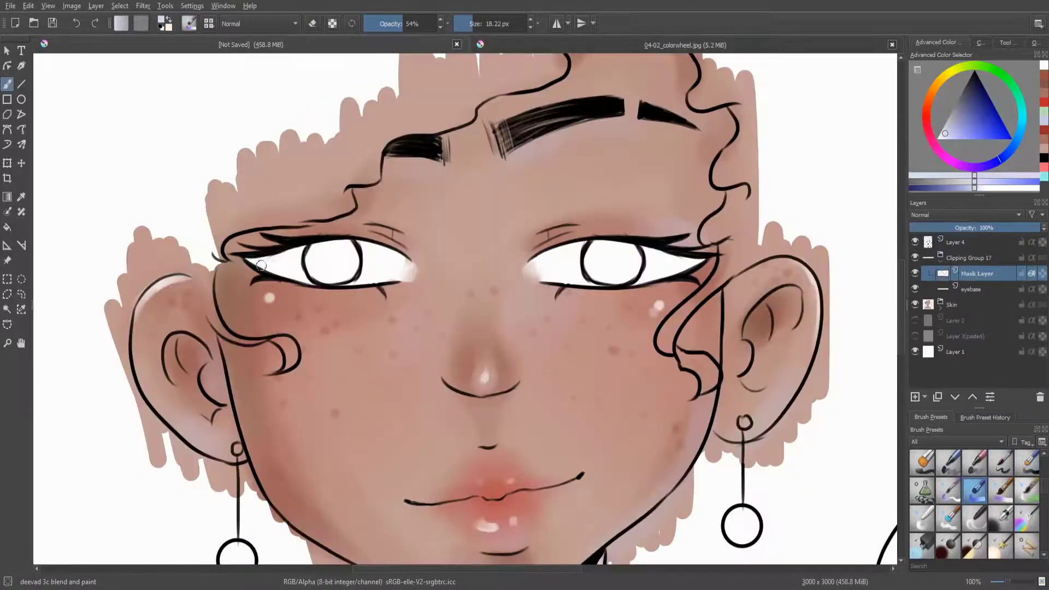
pyautogui.moveTo(262, 262)
pyautogui.mouseDown()
pyautogui.moveTo(416, 273)
pyautogui.moveTo(288, 267)
pyautogui.mouseUp()
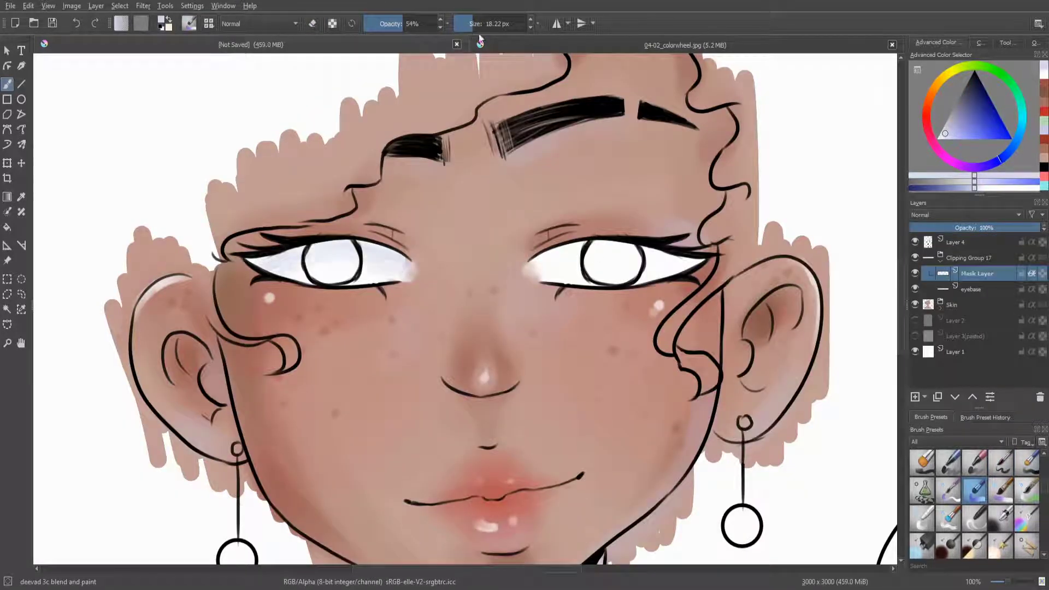
pyautogui.moveTo(533, 270)
pyautogui.mouseDown()
pyautogui.moveTo(644, 251)
pyautogui.moveTo(694, 256)
pyautogui.mouseUp()
# Step: Tint the upper right eye white a subtler blue at lower brush opacity
pyautogui.hotkey('ctrl', 'Tab')
pyautogui.keyDown('ctrl'); pyautogui.click(383, 306); pyautogui.keyUp('ctrl')
pyautogui.hotkey('ctrl', 'Tab')
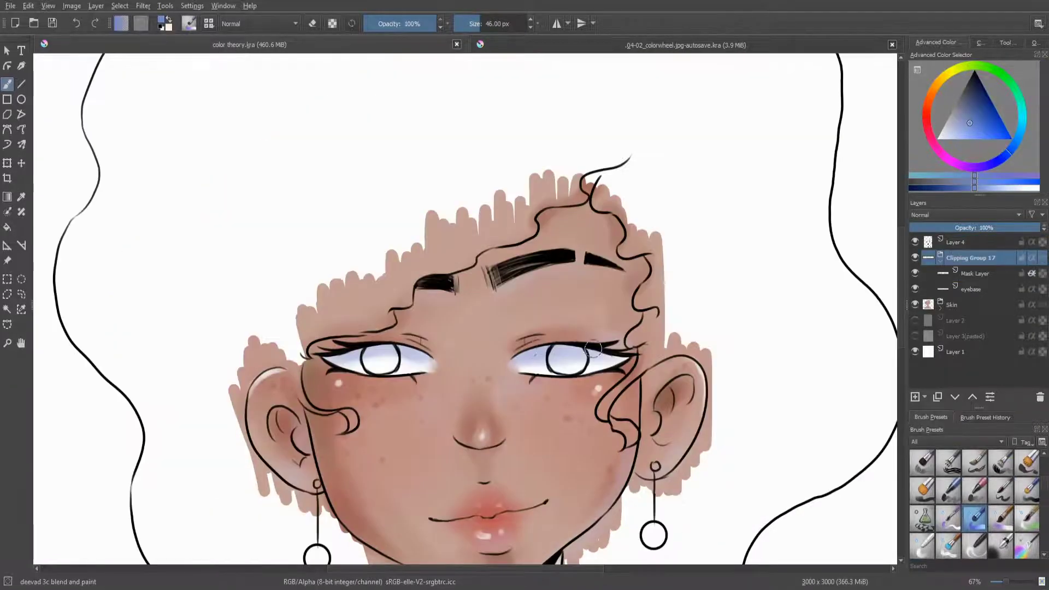
pyautogui.press('pagedown')
pyautogui.press('e')
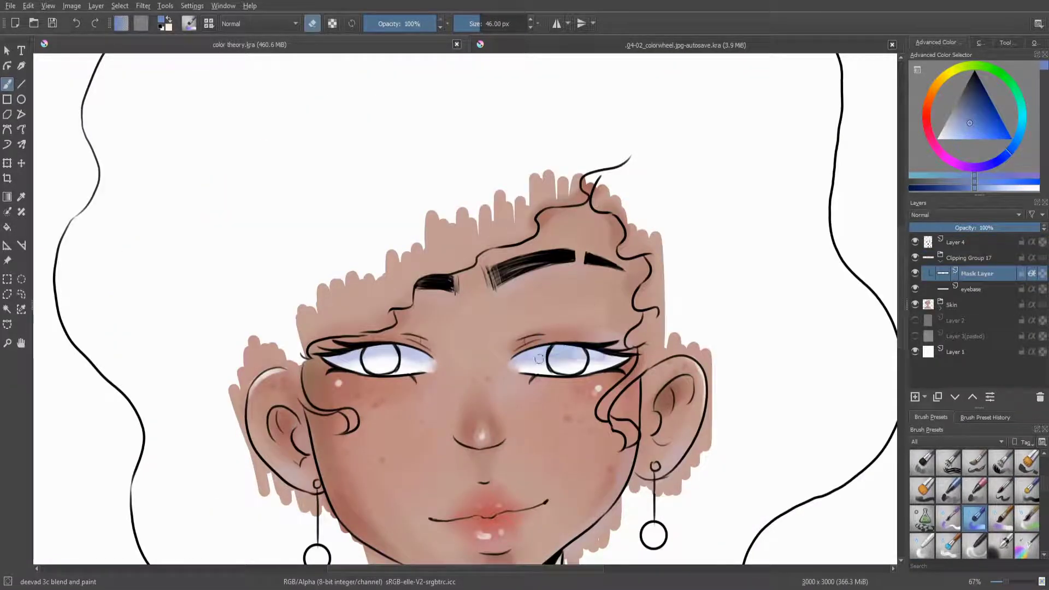
pyautogui.click(407, 28)
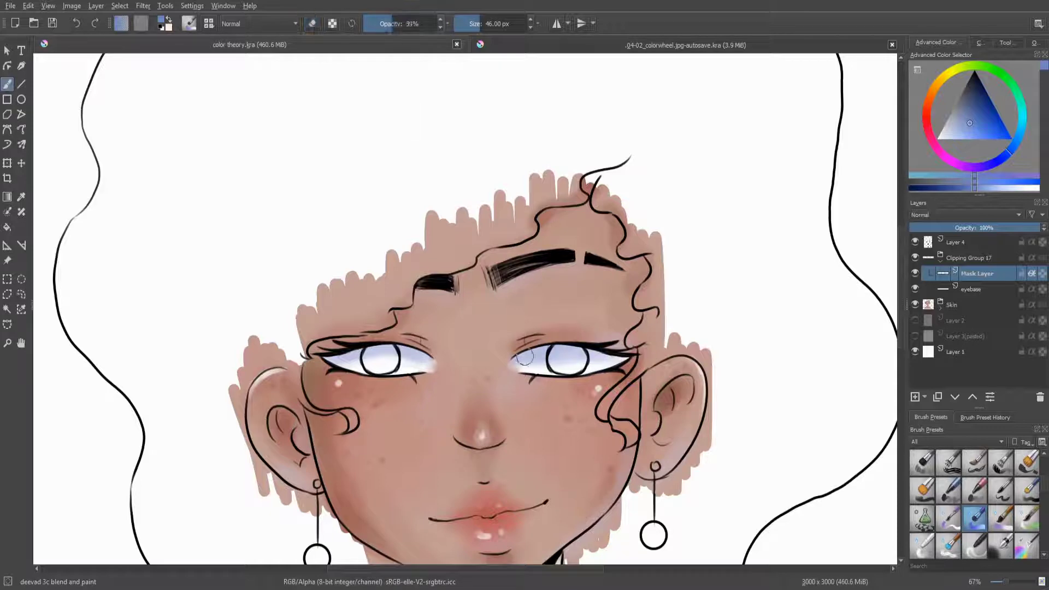
pyautogui.moveTo(525, 358); pyautogui.dragTo(596, 354)
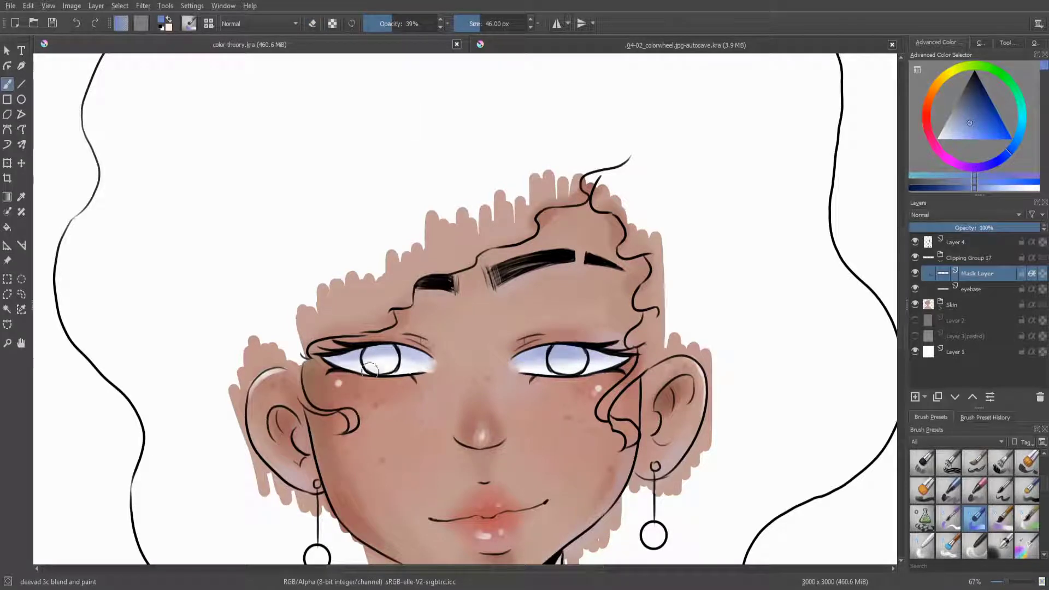
pyautogui.press('-')
pyautogui.press('-')
pyautogui.press('-')
pyautogui.press('-')
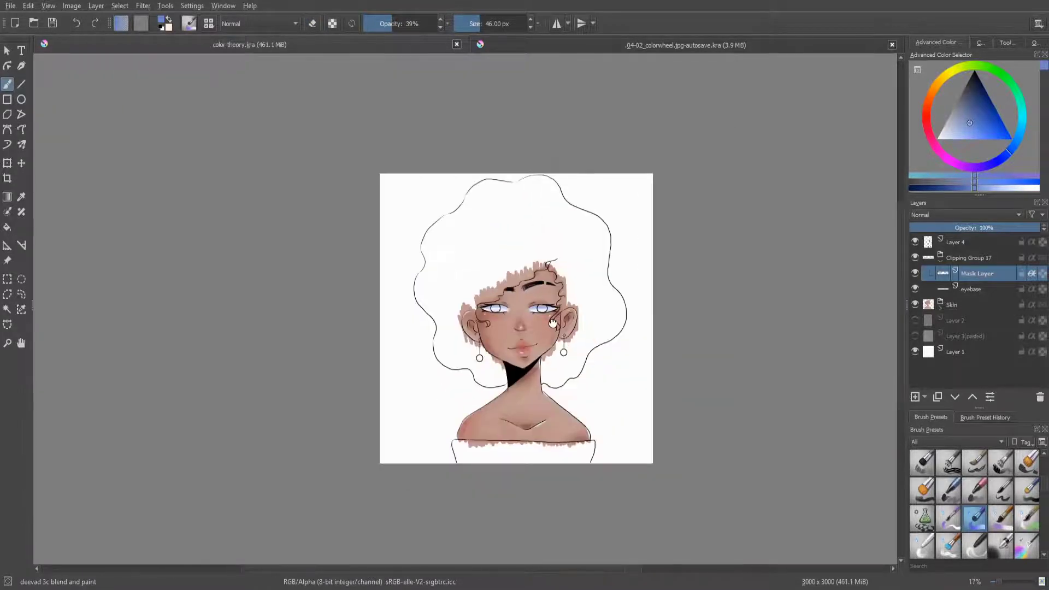
# Step: Rename the group 'eye whites' and add a new layer named 'eyes' above it
pyautogui.doubleClick(969, 258)
pyautogui.write('eye whites')
pyautogui.press('Insert')
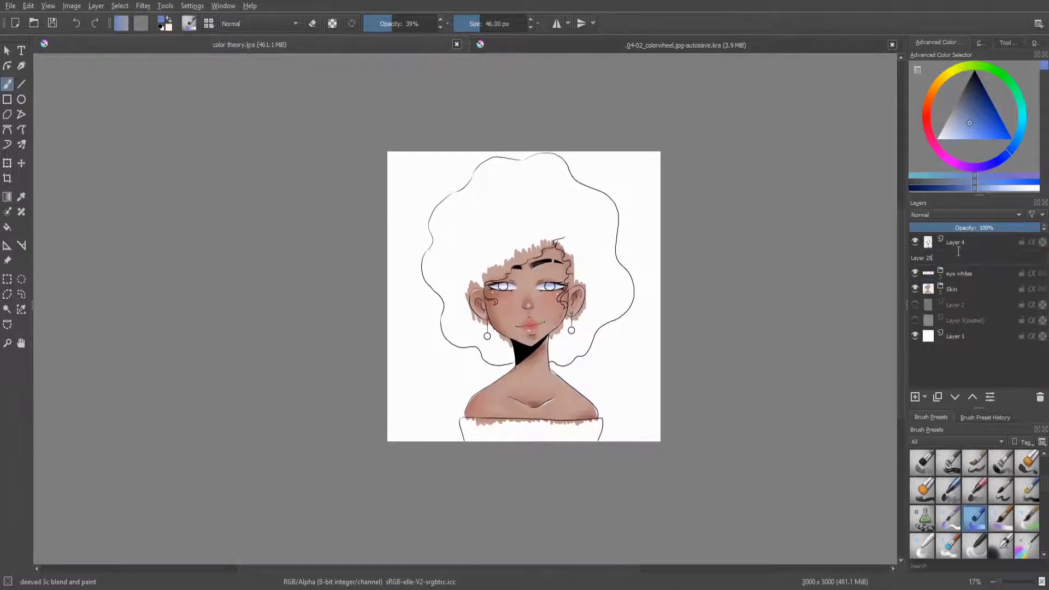
pyautogui.write('eyes')
pyautogui.press('Return')
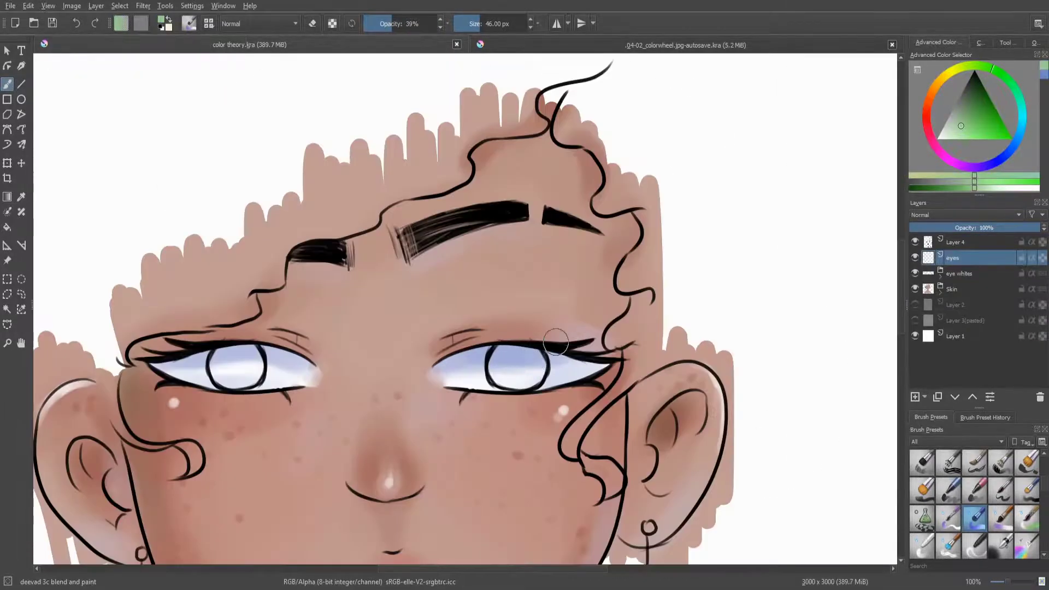
# Step: Fill both irises green with darker centres and paint black pupils
pyautogui.click(1001, 490)
pyautogui.moveTo(511, 349); pyautogui.dragTo(527, 377)
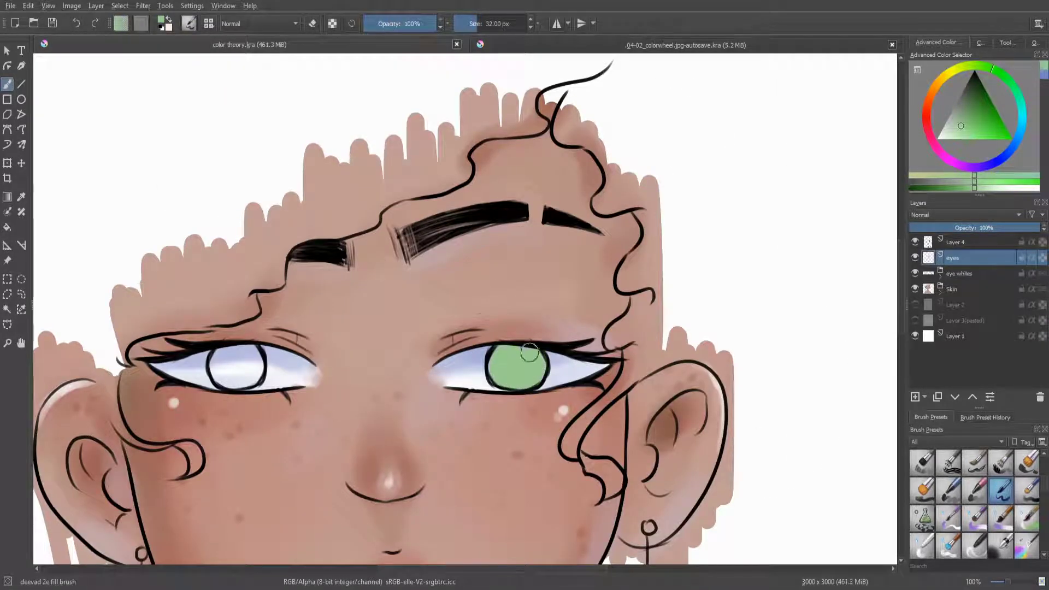
pyautogui.moveTo(227, 361); pyautogui.dragTo(242, 367)
pyautogui.scroll(-2, 468, 350)
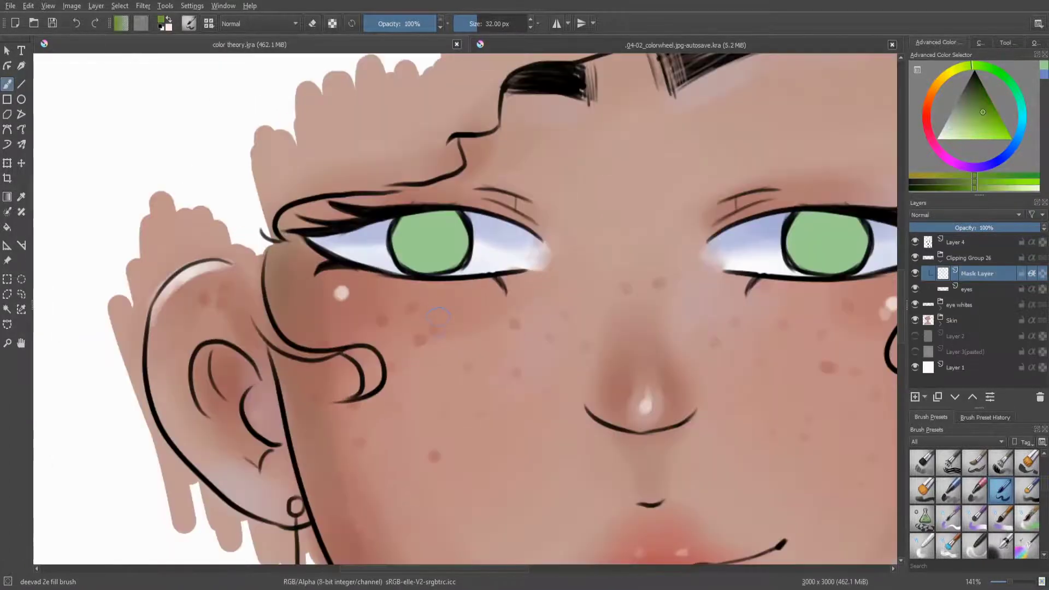
pyautogui.moveTo(430, 240); pyautogui.dragTo(455, 268)
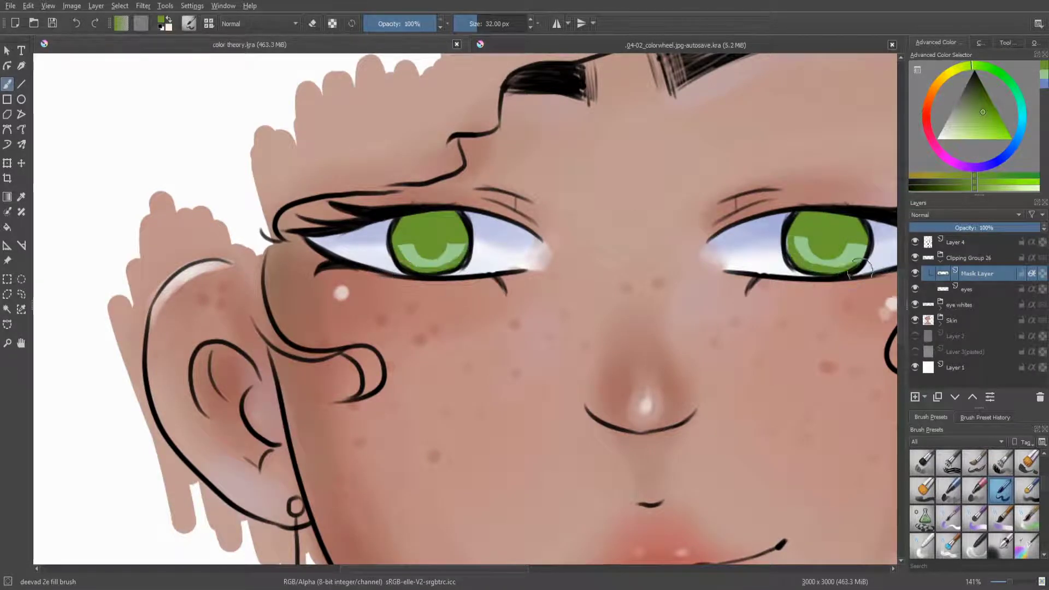
pyautogui.press('d')
pyautogui.moveTo(825, 235); pyautogui.dragTo(829, 241)
pyautogui.moveTo(429, 240); pyautogui.dragTo(434, 243)
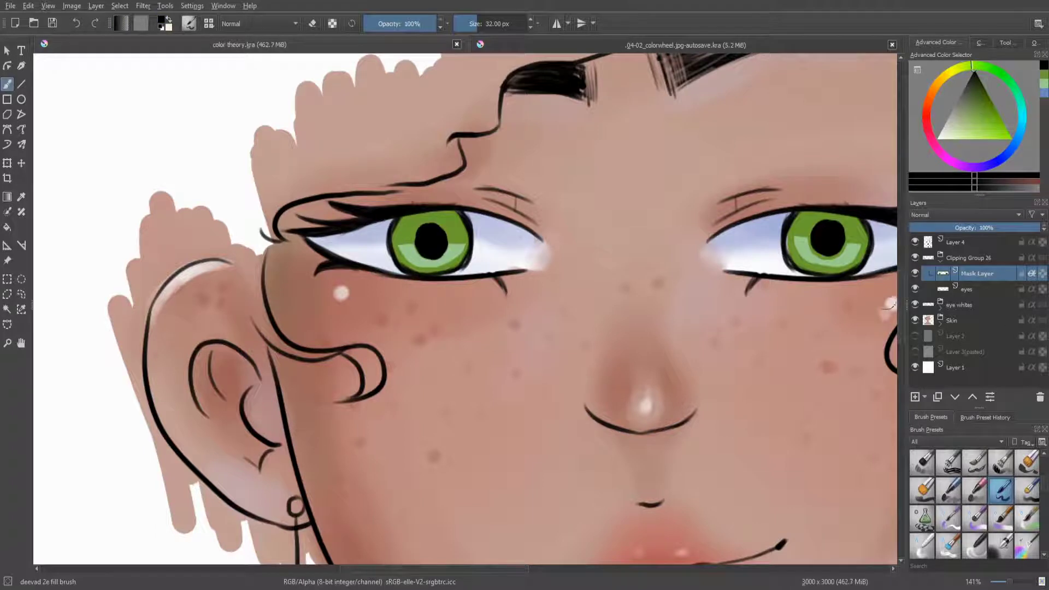
# Step: Add a clipped shading layer and try near-black green shading at the iris top
pyautogui.click(967, 258)
pyautogui.hotkey('ctrl', 'shift', 'g')
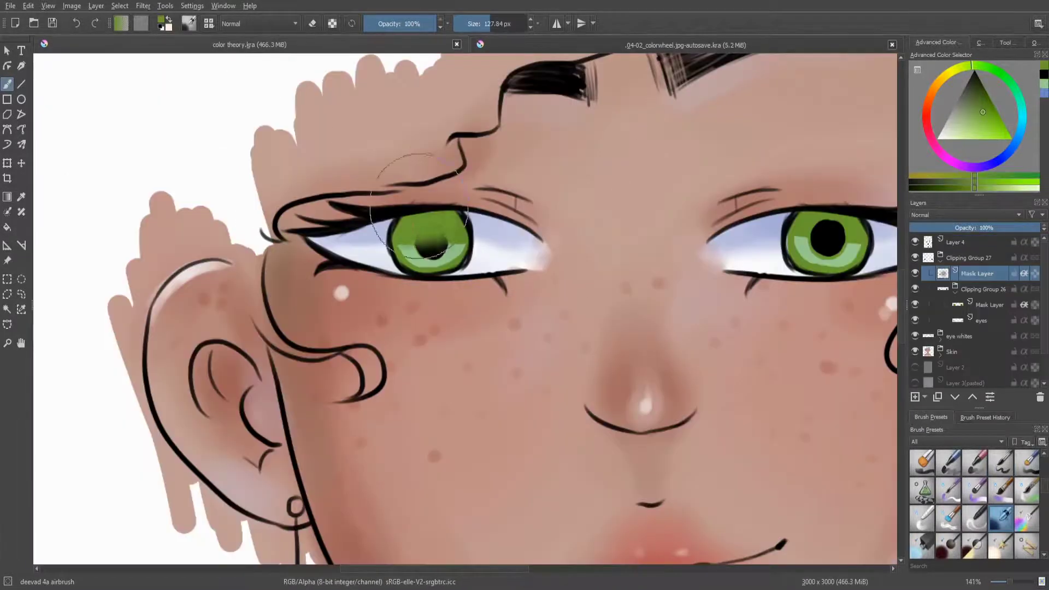
pyautogui.click(974, 75)
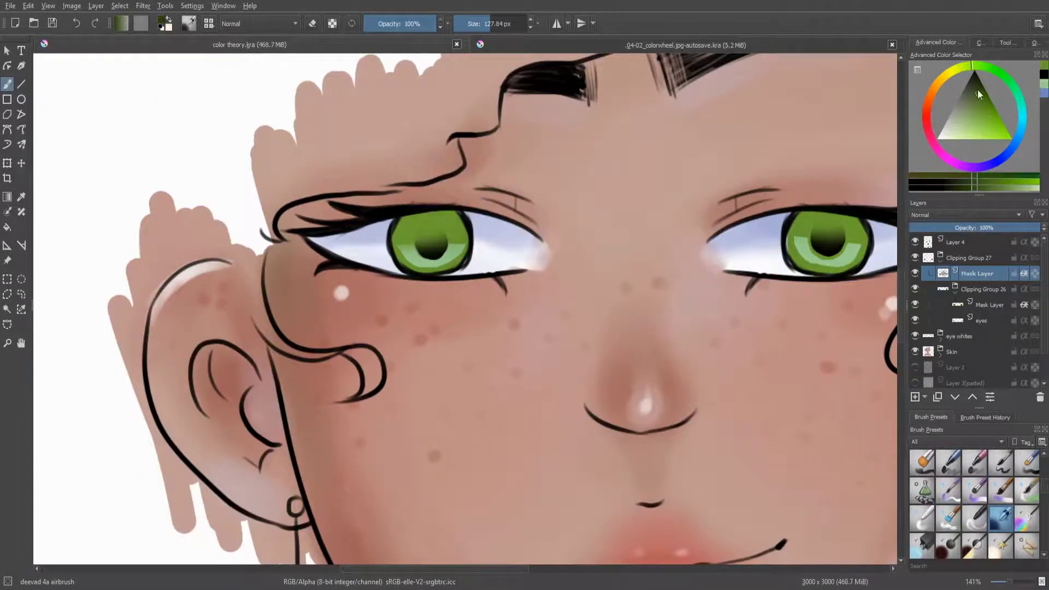
pyautogui.moveTo(822, 191); pyautogui.dragTo(832, 189)
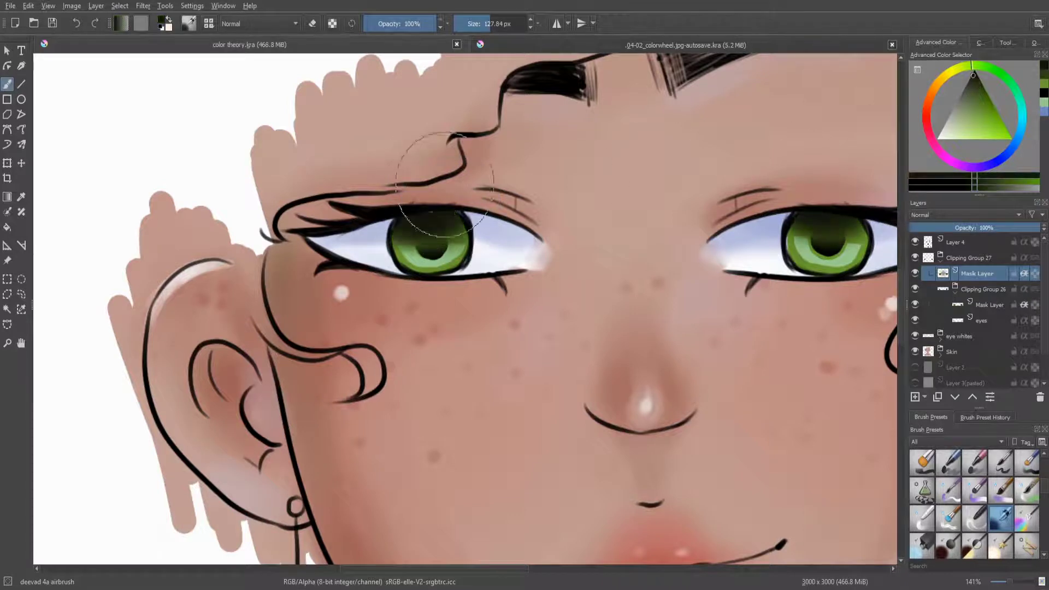
pyautogui.hotkey('ctrl', 'z')
pyautogui.scroll(-5, 675, 188)
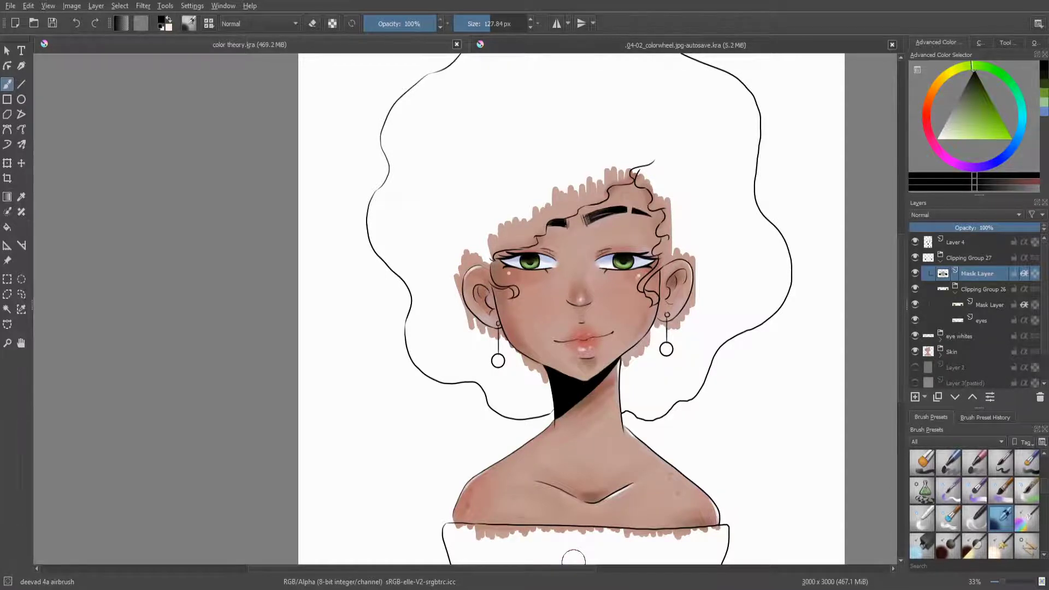
pyautogui.hscroll(3, 629, 261)
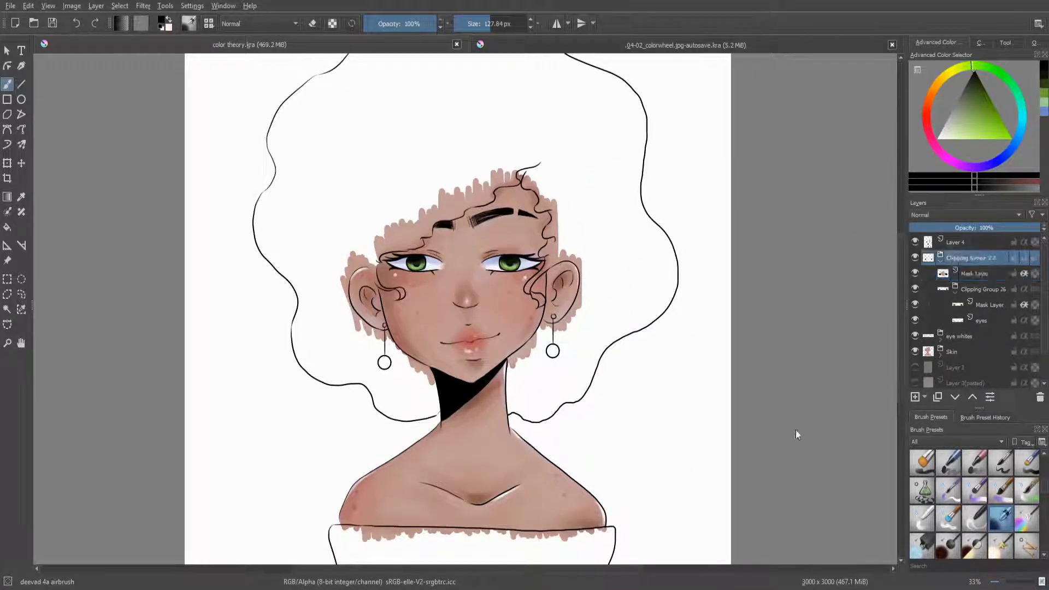
pyautogui.hotkey('ctrl', 'Tab')
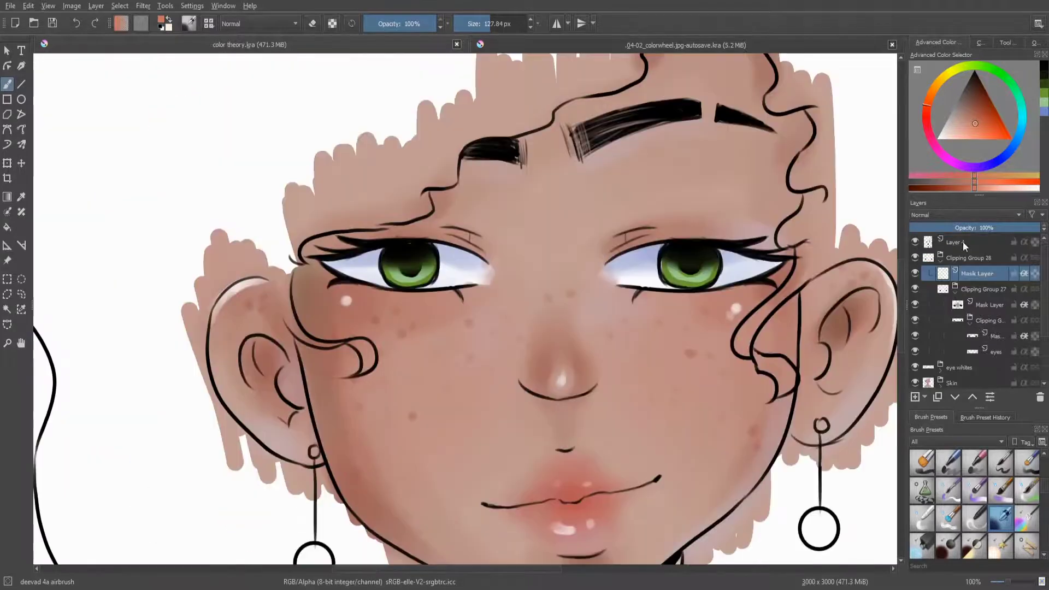
# Step: Paint a warm yellow-orange Screen glow on both irises and rename the group 'eyes'
pyautogui.moveTo(672, 273); pyautogui.dragTo(705, 249)
pyautogui.hotkey('ctrl', 'z')
pyautogui.moveTo(420, 254); pyautogui.dragTo(399, 276)
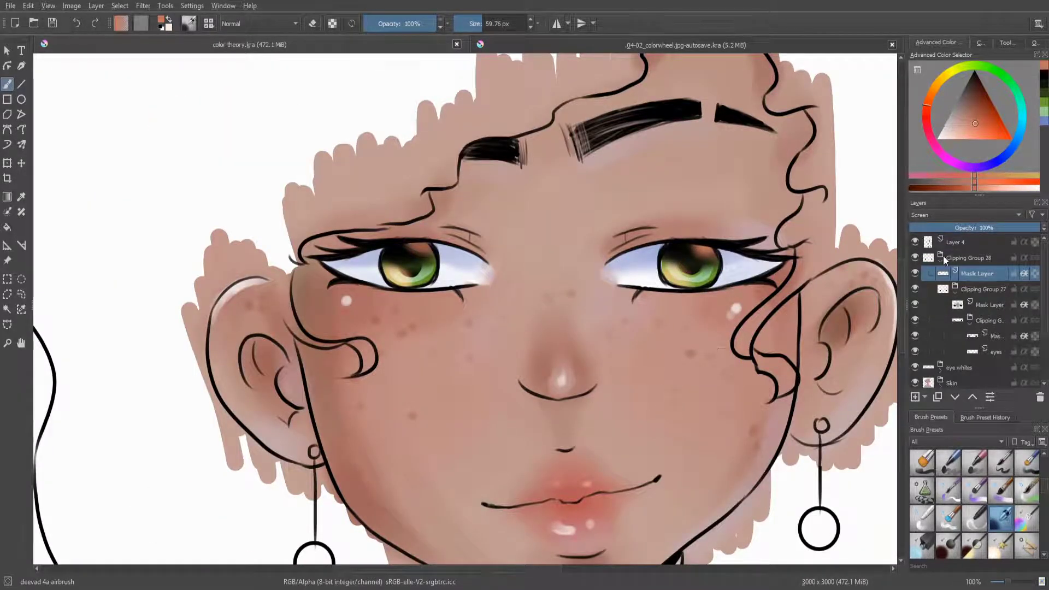
pyautogui.doubleClick(943, 259)
pyautogui.write('Wyw')
pyautogui.write('eyes')
pyautogui.press('Return')
# Step: Add a highlight layer and try white eye highlights, undoing the first attempts
pyautogui.click(1001, 464)
pyautogui.press('Insert')
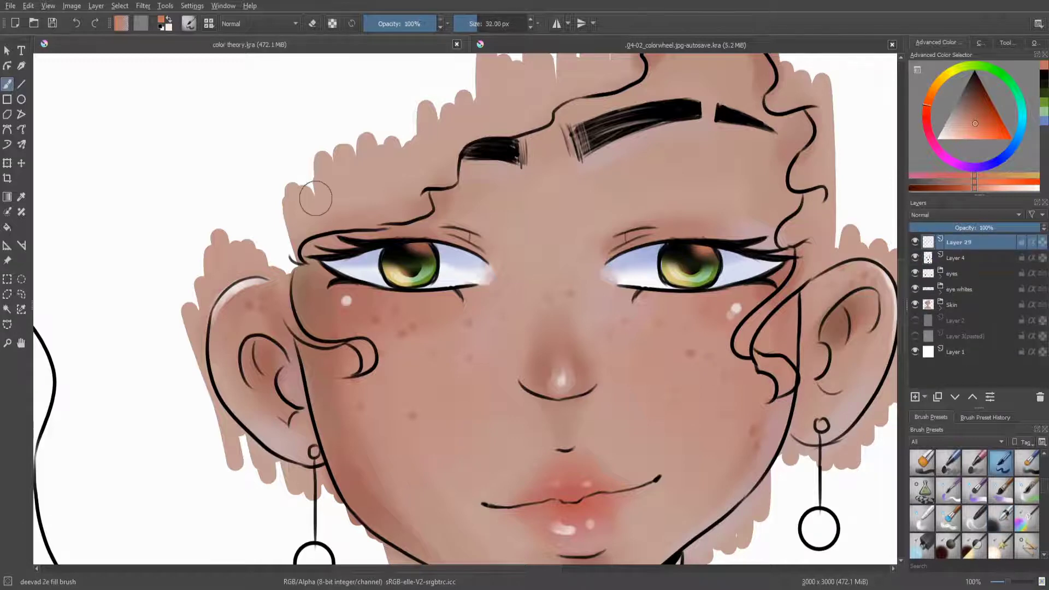
pyautogui.scroll(3, 604, 290)
pyautogui.moveTo(461, 249); pyautogui.dragTo(490, 247)
pyautogui.hotkey('ctrl', 'z')
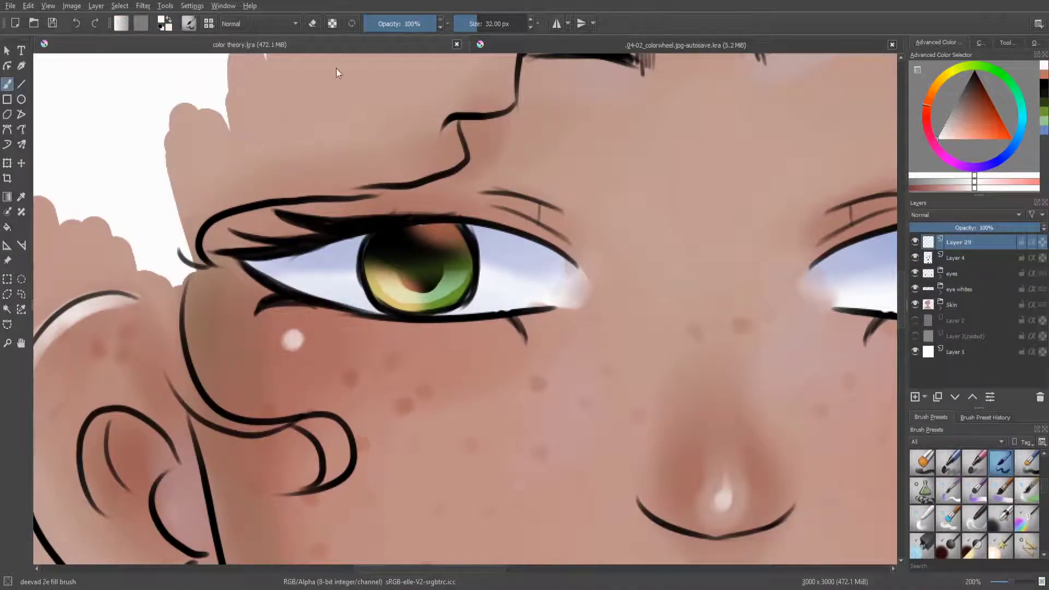
pyautogui.press('/')
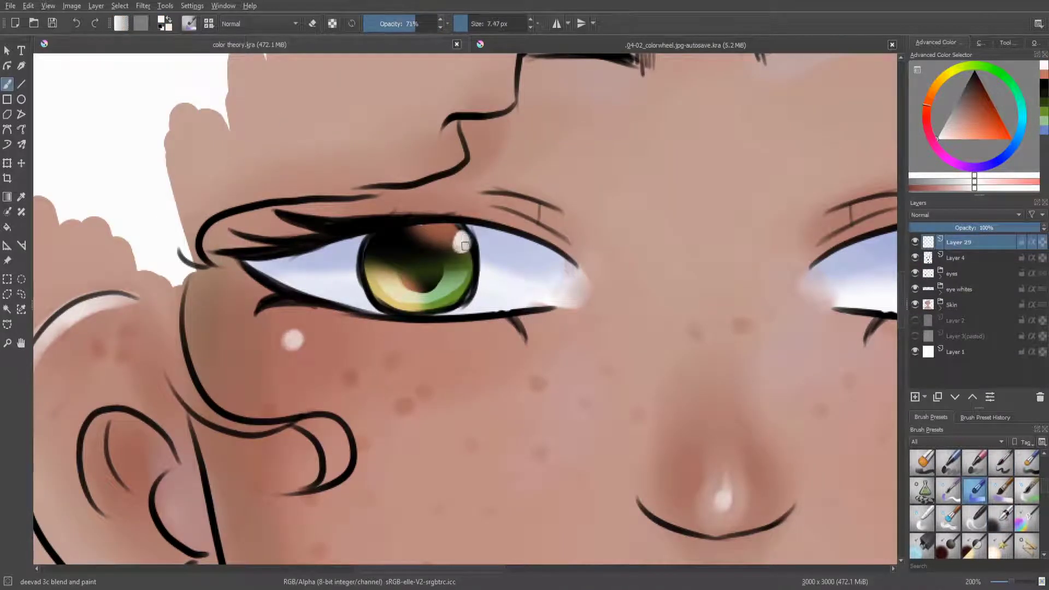
pyautogui.hotkey('ctrl', 'z')
pyautogui.press('e')
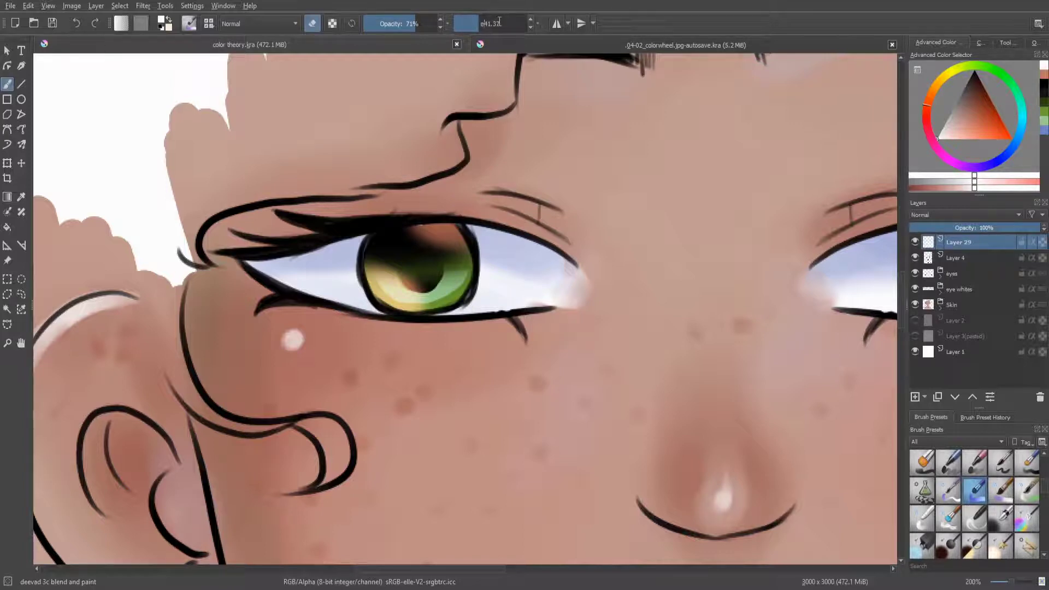
pyautogui.press('e')
# Step: Paint small white highlights on the iris and eye white with an 80% opacity brush
pyautogui.click(462, 241)
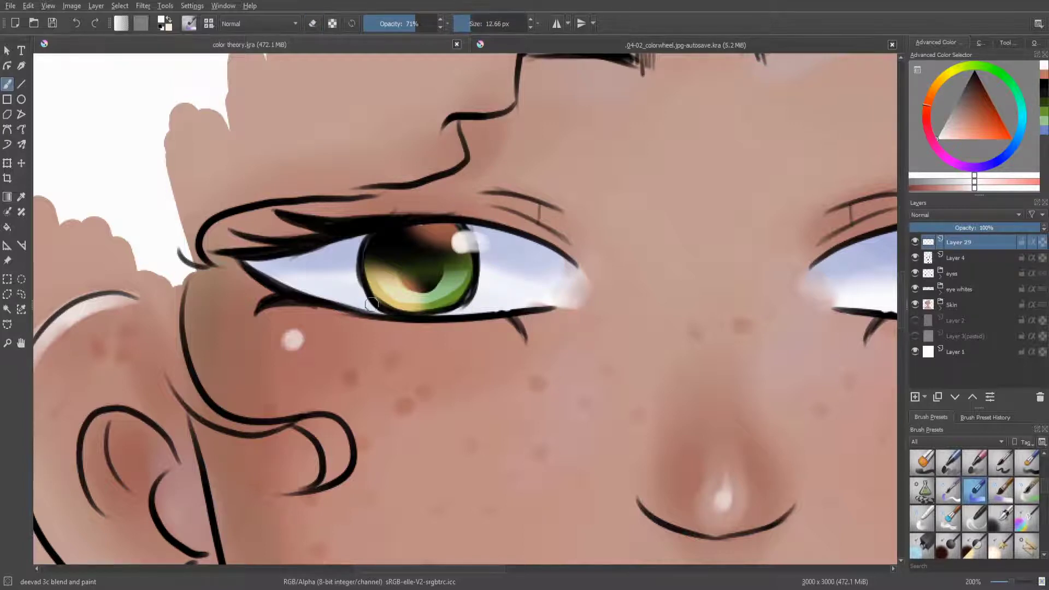
pyautogui.moveTo(373, 293); pyautogui.dragTo(347, 303)
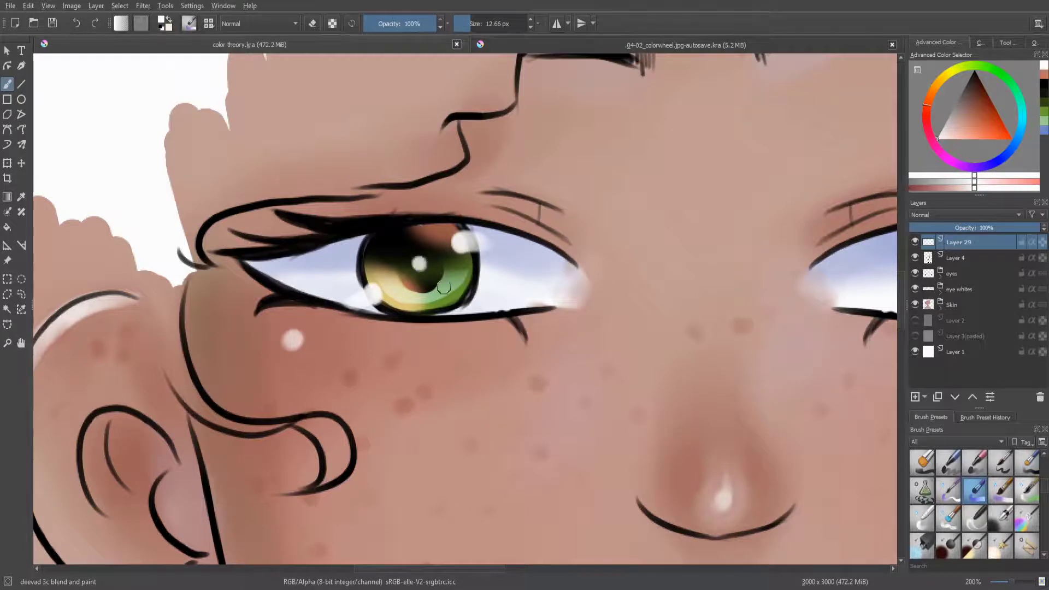
pyautogui.scroll(3, 459, 354)
pyautogui.press('o')
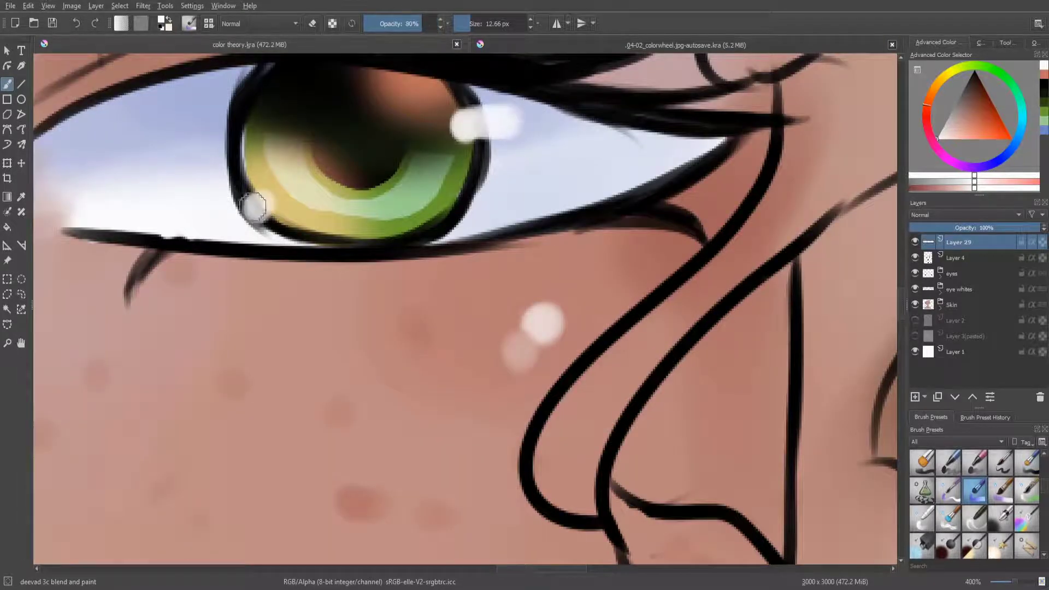
pyautogui.scroll(-8, 458, 291)
pyautogui.moveTo(457, 291); pyautogui.dragTo(469, 318)
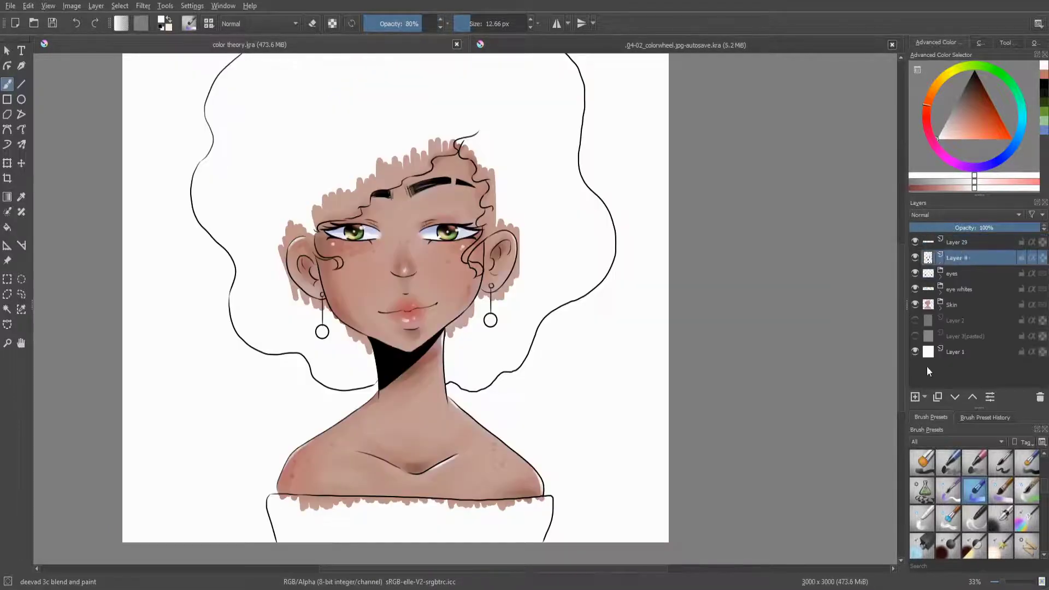
# Step: Block in the shirt with broad deevad fill-brush strokes, toggling the eraser with E
pyautogui.click(962, 275)
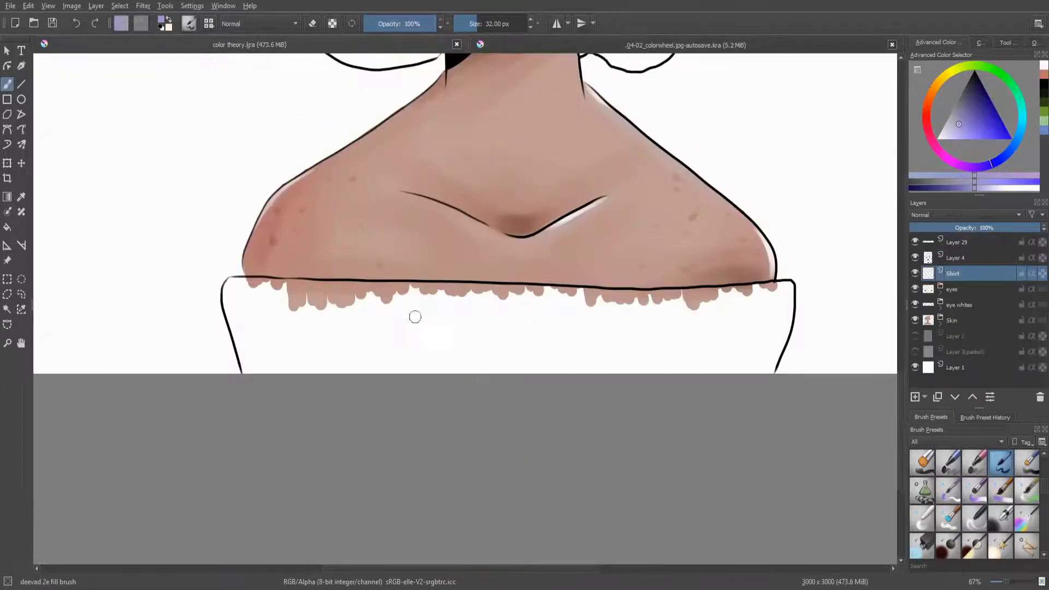
pyautogui.moveTo(402, 331); pyautogui.dragTo(444, 362)
pyautogui.moveTo(382, 310)
pyautogui.mouseDown()
pyautogui.moveTo(284, 298)
pyautogui.moveTo(255, 366)
pyautogui.mouseUp()
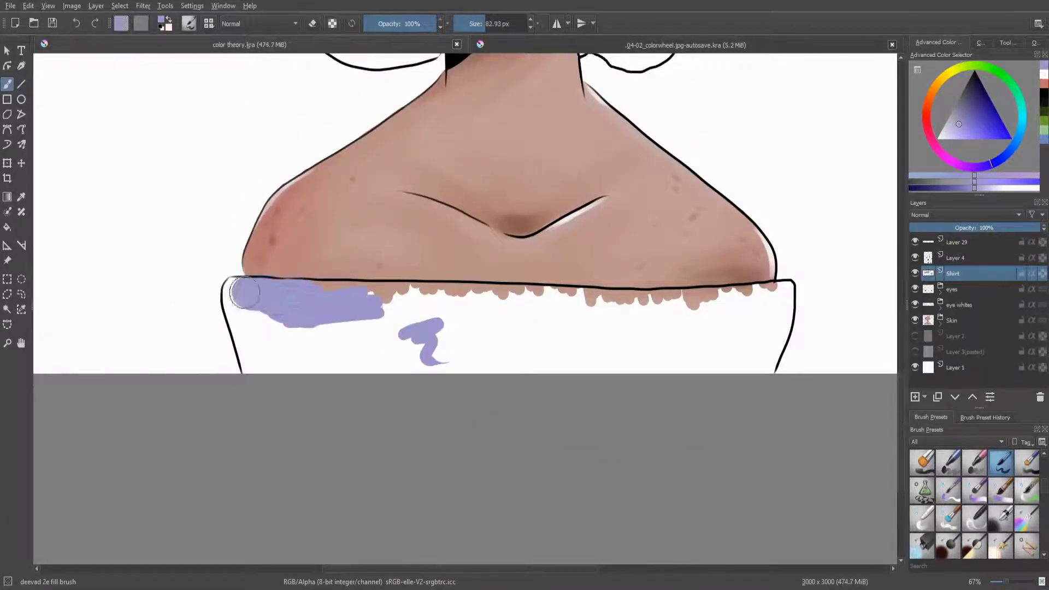
pyautogui.press('e')
pyautogui.press('e')
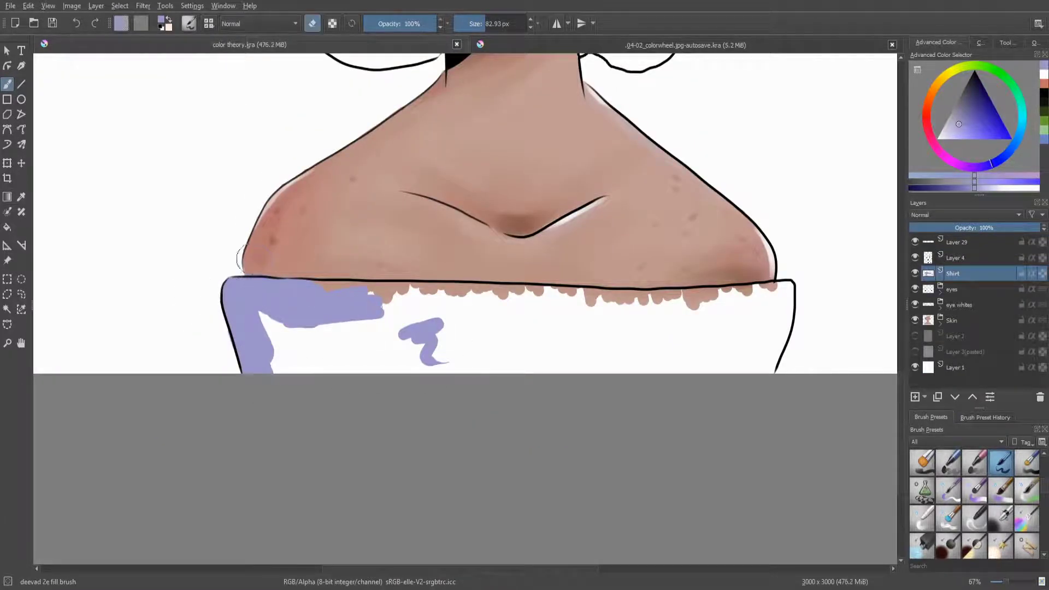
pyautogui.moveTo(247, 283); pyautogui.dragTo(383, 306)
pyautogui.scroll(-3, 246, 284)
pyautogui.scroll(4, 246, 285)
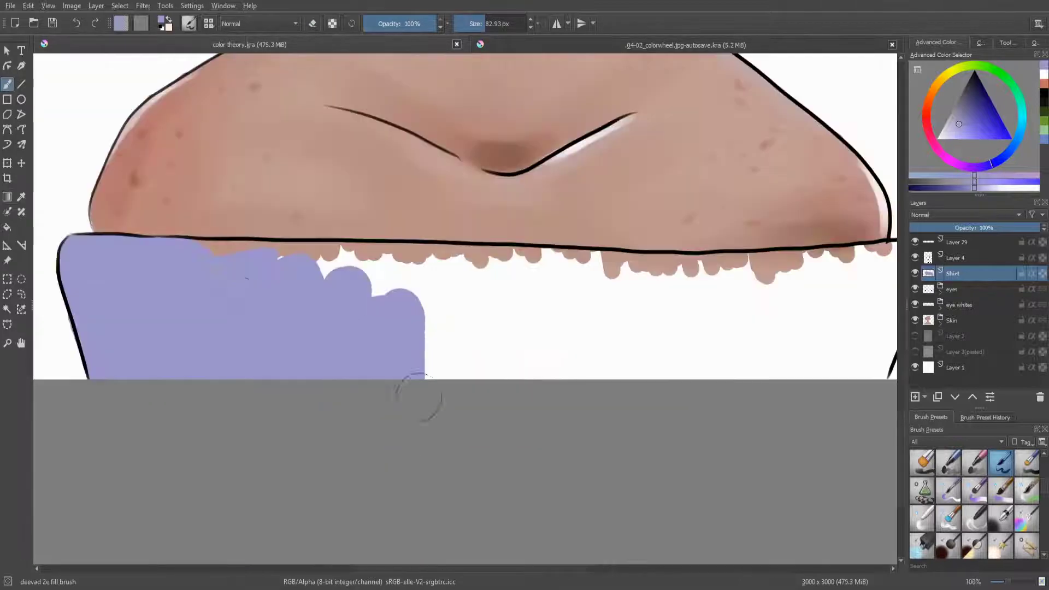
pyautogui.moveTo(242, 265)
pyautogui.mouseDown()
pyautogui.moveTo(276, 216)
pyautogui.moveTo(403, 333)
pyautogui.moveTo(422, 263)
pyautogui.moveTo(567, 225)
pyautogui.mouseUp()
pyautogui.press('e')
# Step: Pick a red-orange from the colour wheel and paint orange patches across the shirt
pyautogui.hotkey('ctrl', 'Tab')
pyautogui.keyDown('ctrl'); pyautogui.click(609, 188); pyautogui.keyUp('ctrl')
pyautogui.hotkey('ctrl', 'Tab')
pyautogui.press('e')
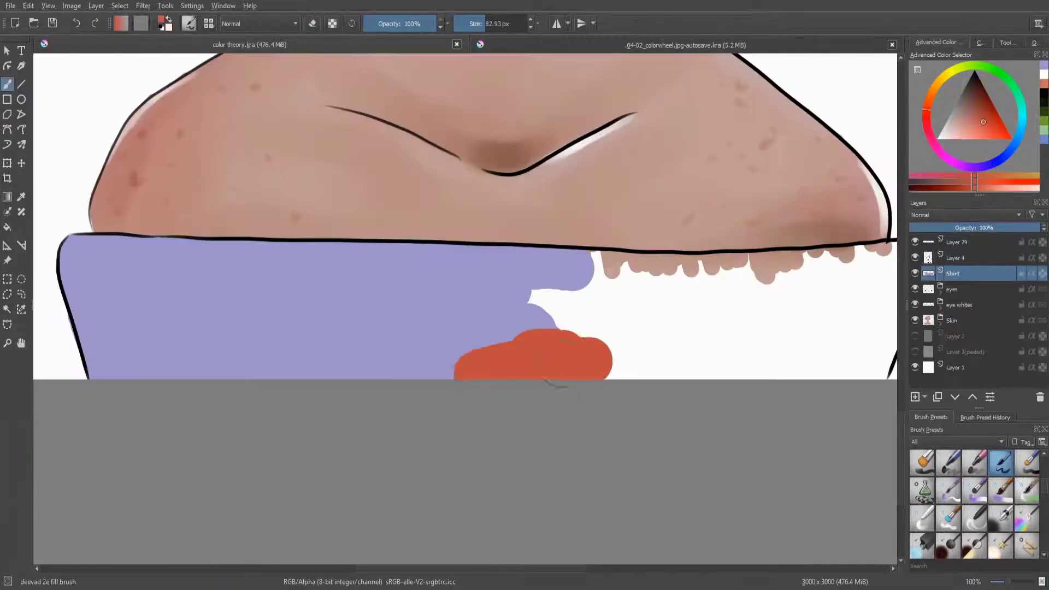
pyautogui.moveTo(574, 355)
pyautogui.mouseDown()
pyautogui.moveTo(528, 268)
pyautogui.moveTo(601, 265)
pyautogui.mouseUp()
pyautogui.moveTo(437, 295); pyautogui.dragTo(296, 355)
pyautogui.moveTo(71, 243); pyautogui.dragTo(128, 377)
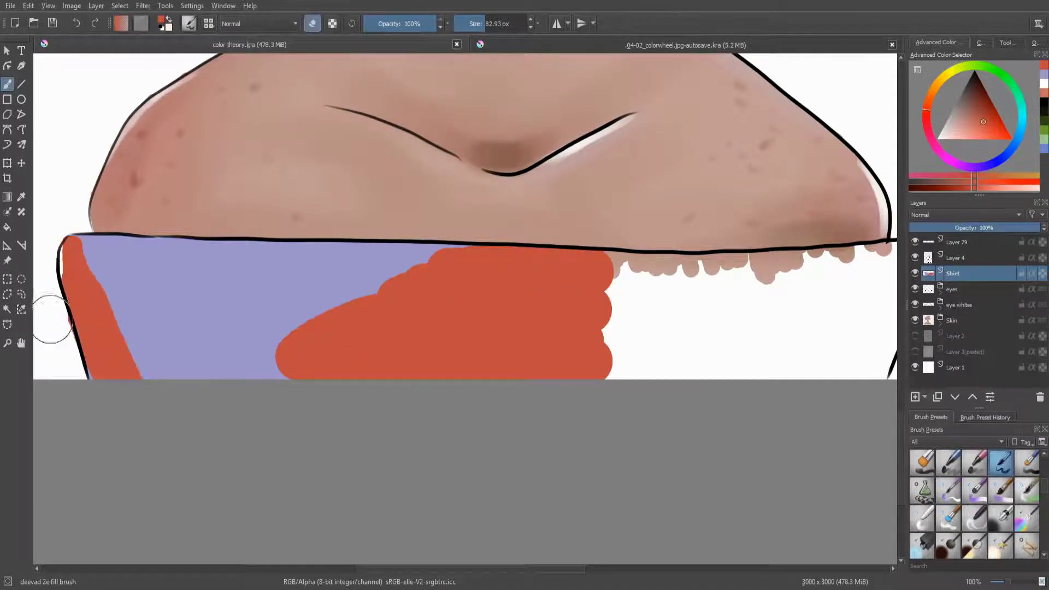
pyautogui.press('e')
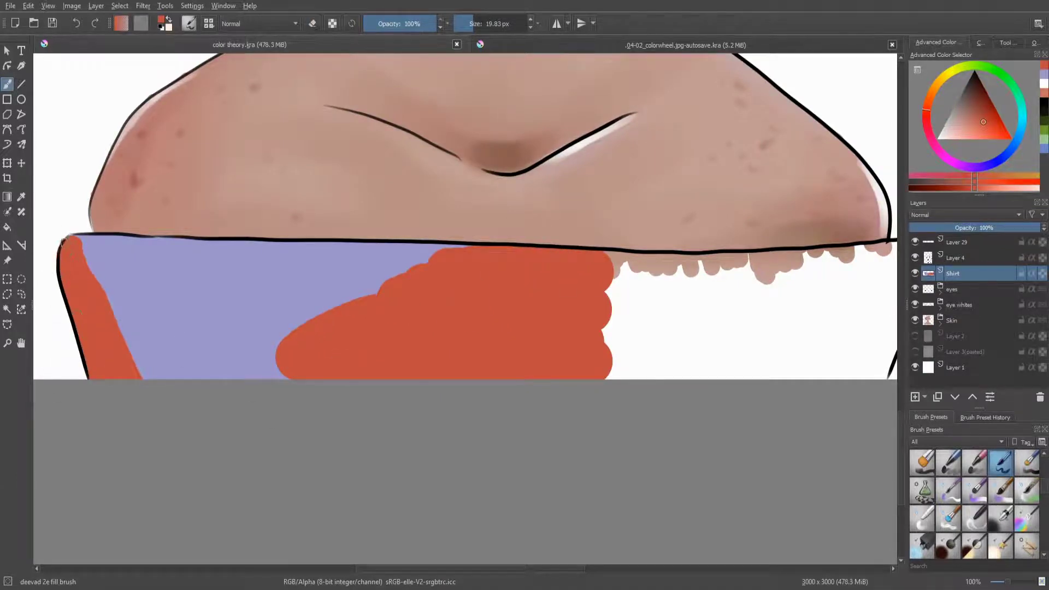
pyautogui.moveTo(62, 241)
pyautogui.mouseDown()
pyautogui.moveTo(143, 248)
pyautogui.moveTo(281, 345)
pyautogui.mouseUp()
pyautogui.press('e')
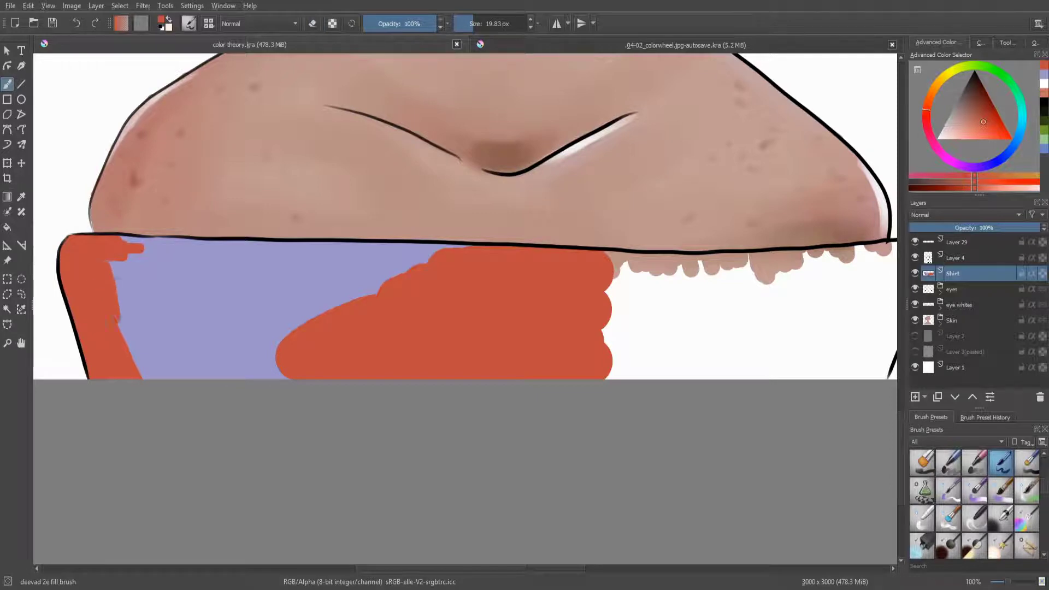
# Step: Cover the remaining lavender and the white gaps below the collar line with orange
pyautogui.moveTo(120, 282)
pyautogui.mouseDown()
pyautogui.moveTo(284, 301)
pyautogui.moveTo(251, 284)
pyautogui.mouseUp()
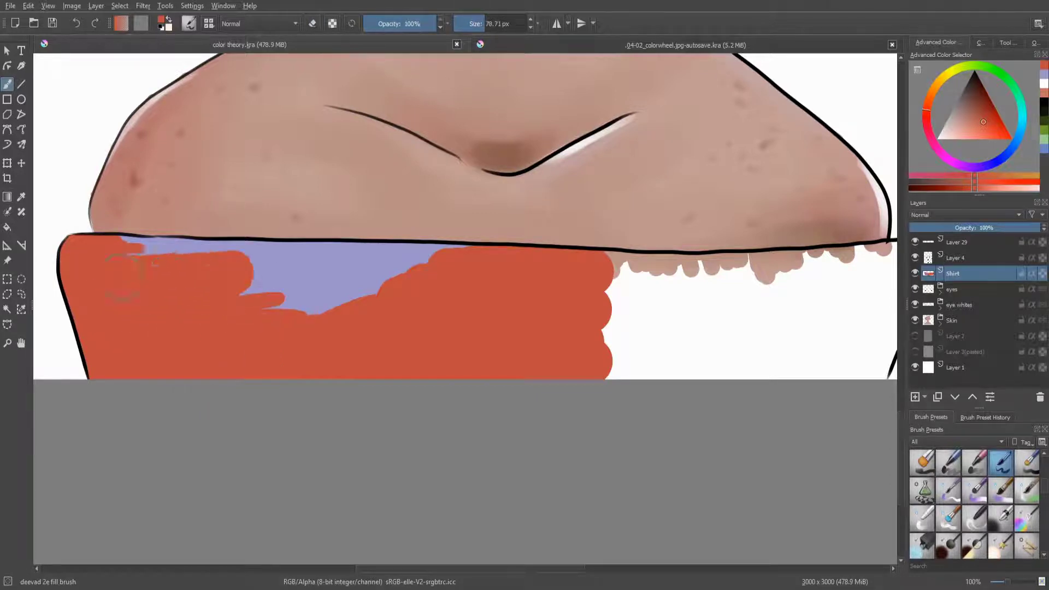
pyautogui.moveTo(126, 246)
pyautogui.mouseDown()
pyautogui.moveTo(240, 246)
pyautogui.moveTo(328, 298)
pyautogui.mouseUp()
pyautogui.press('e')
pyautogui.moveTo(590, 295); pyautogui.dragTo(693, 351)
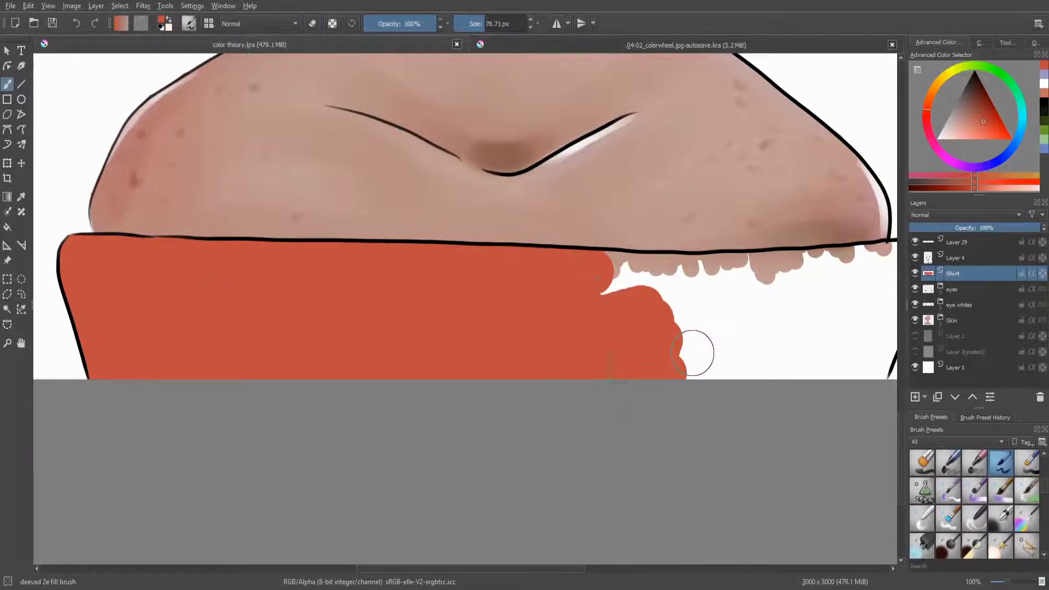
pyautogui.scroll(1, 693, 351)
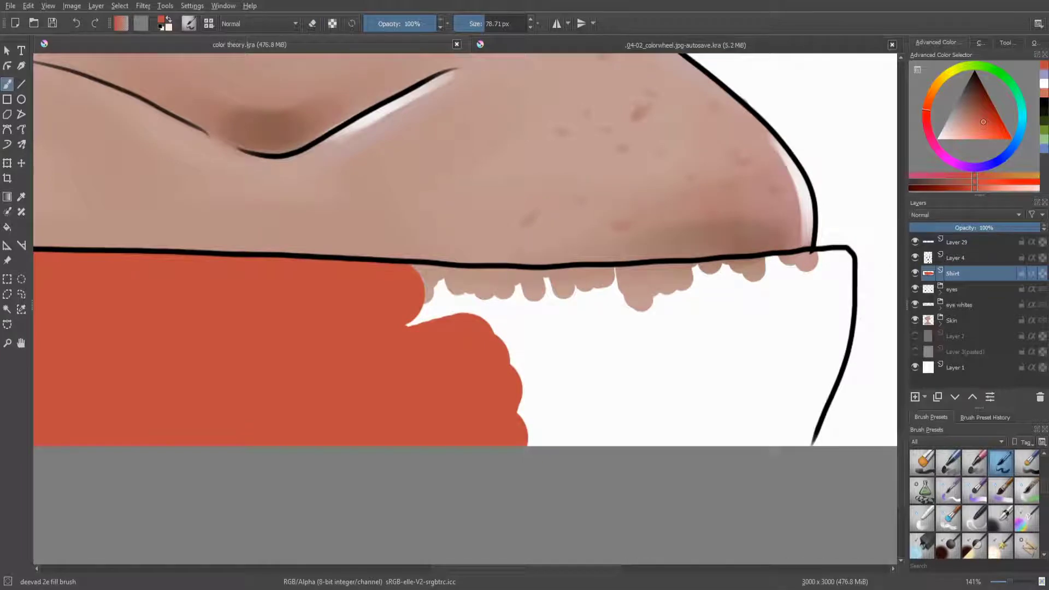
pyautogui.moveTo(448, 317); pyautogui.dragTo(504, 295)
pyautogui.press('e')
pyautogui.moveTo(541, 290)
pyautogui.mouseDown()
pyautogui.moveTo(836, 267)
pyautogui.moveTo(859, 293)
pyautogui.mouseUp()
pyautogui.press('e')
pyautogui.press('-')
pyautogui.press('-')
pyautogui.press('-')
pyautogui.press('-')
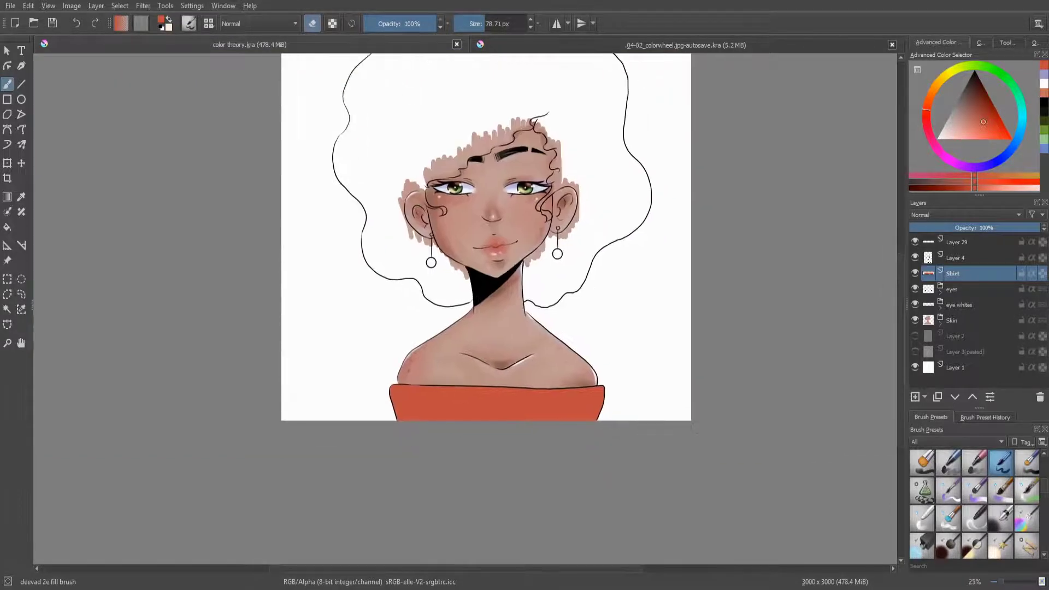
# Step: Paint darker shading along the shirt's left edge with the blend brush at 47% opacity
pyautogui.hotkey('ctrl', 'Tab')
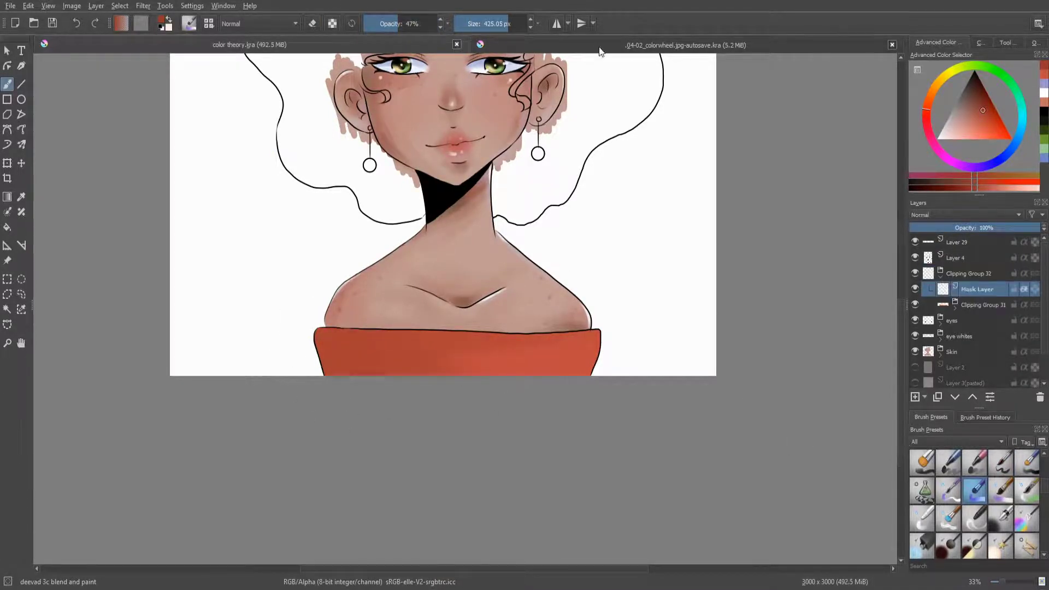
pyautogui.scroll(2, 371, 336)
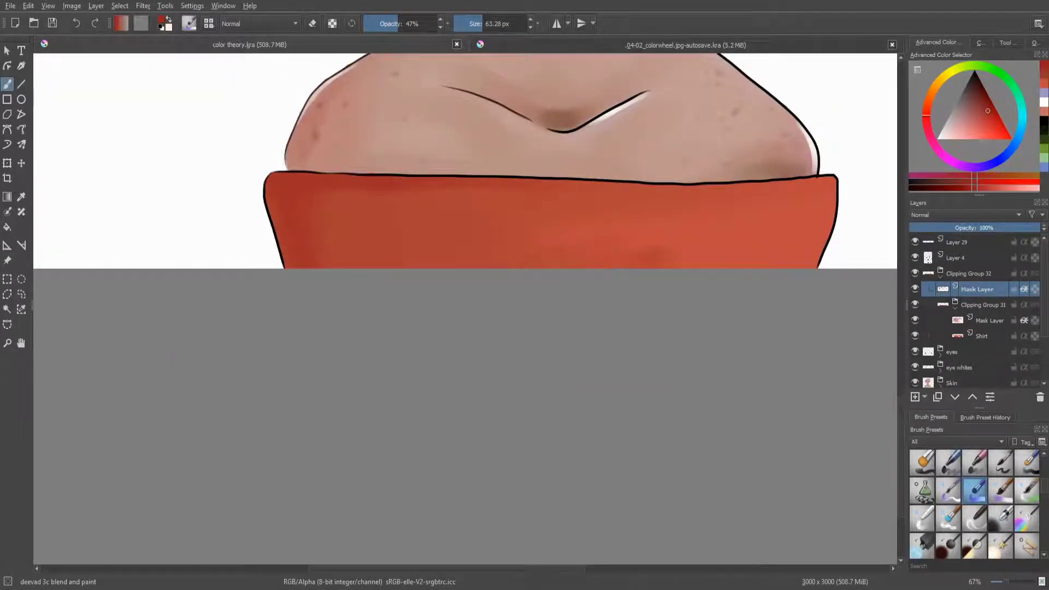
pyautogui.press('-')
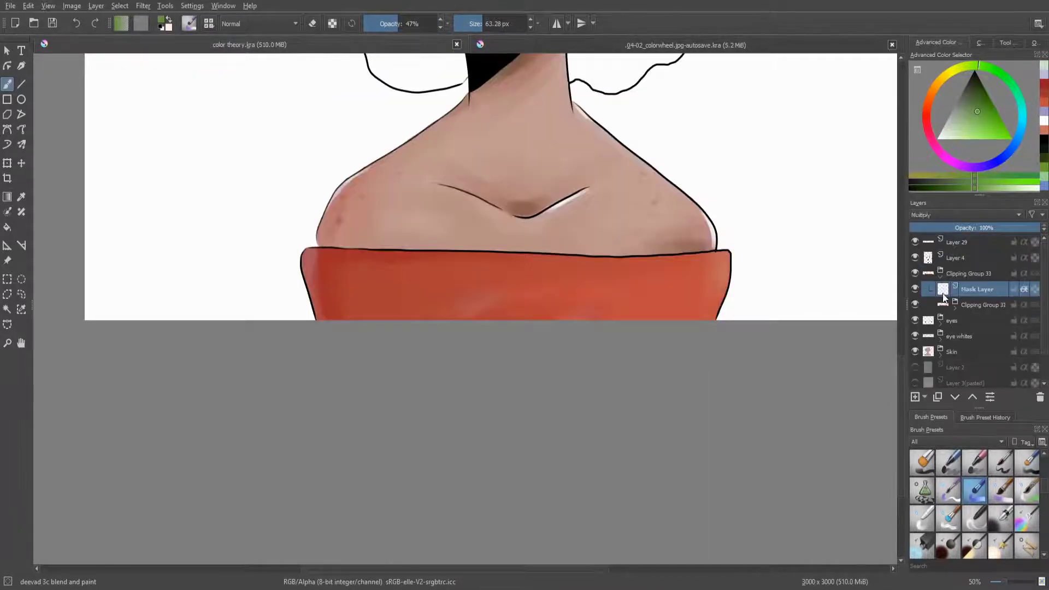
pyautogui.moveTo(316, 257); pyautogui.dragTo(314, 276)
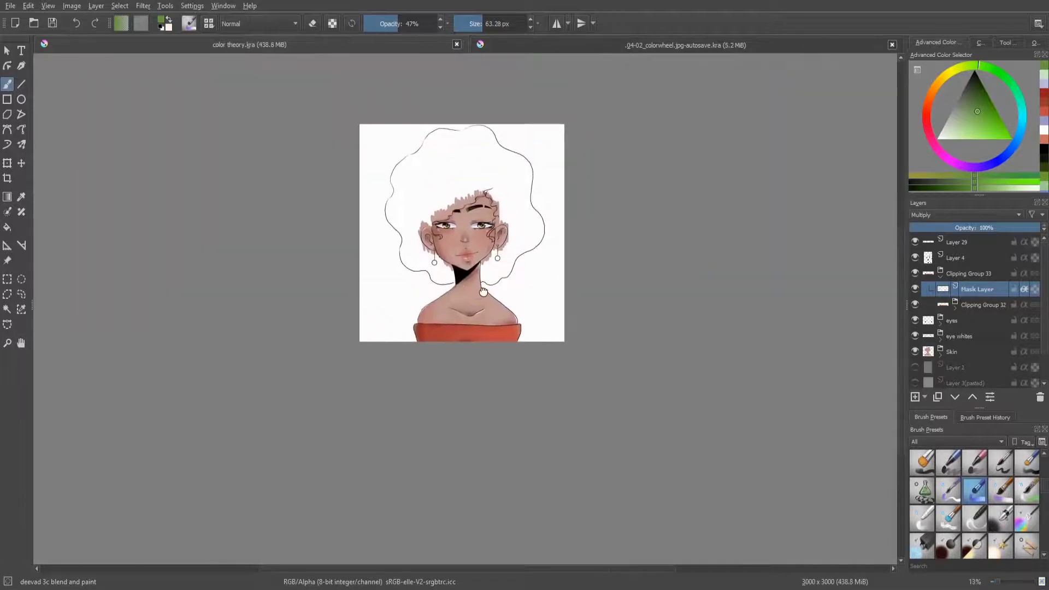
pyautogui.scroll(-1, 546, 328)
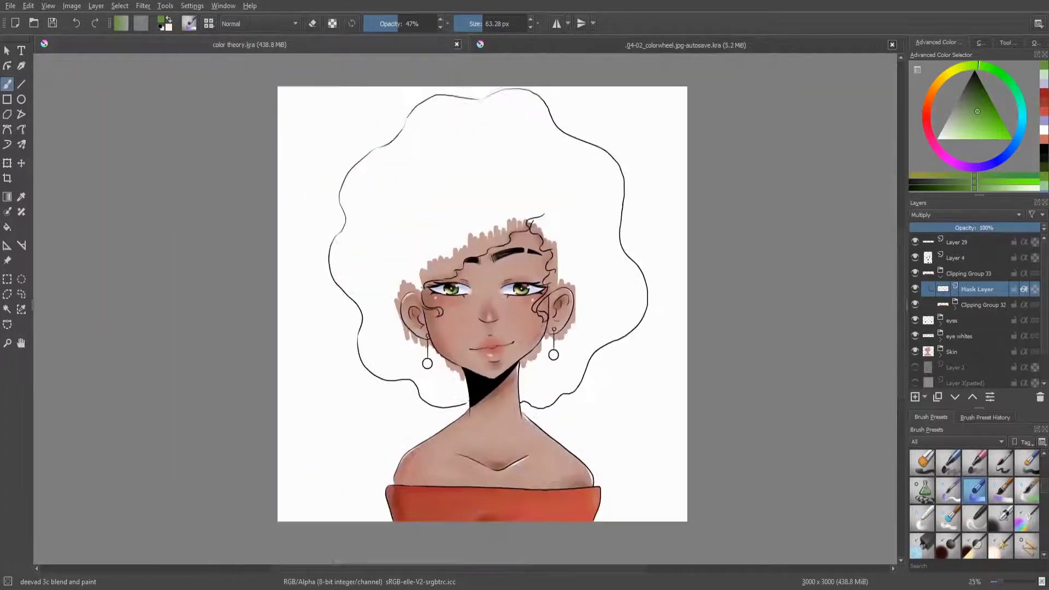
pyautogui.click(941, 274)
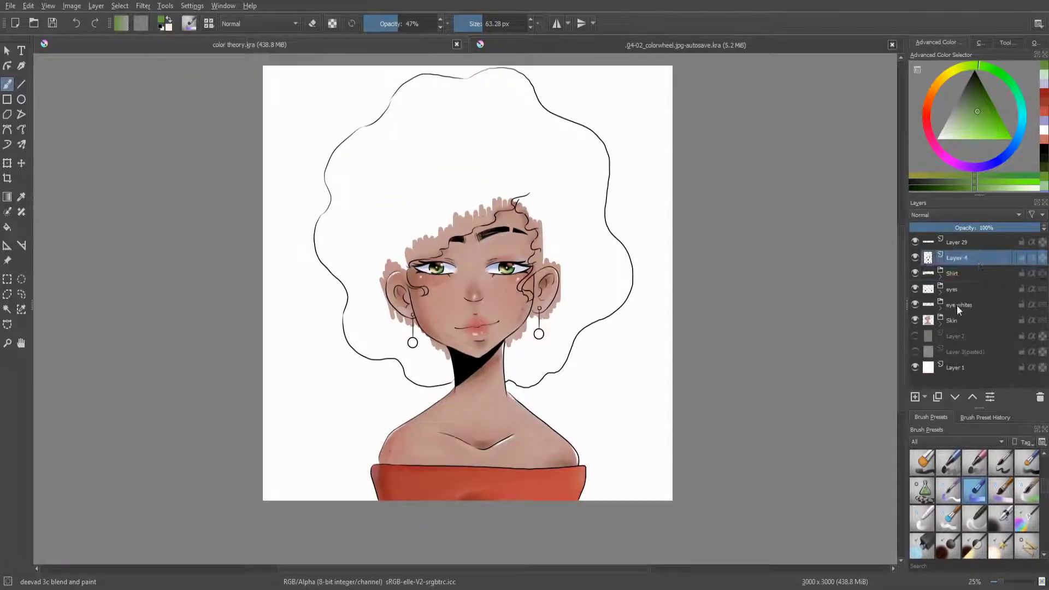
# Step: Rename the new layer to Hair and sample a reddish-brown from the colour wheel document
pyautogui.doubleClick(980, 273)
pyautogui.write('Hai')
pyautogui.click(498, 45)
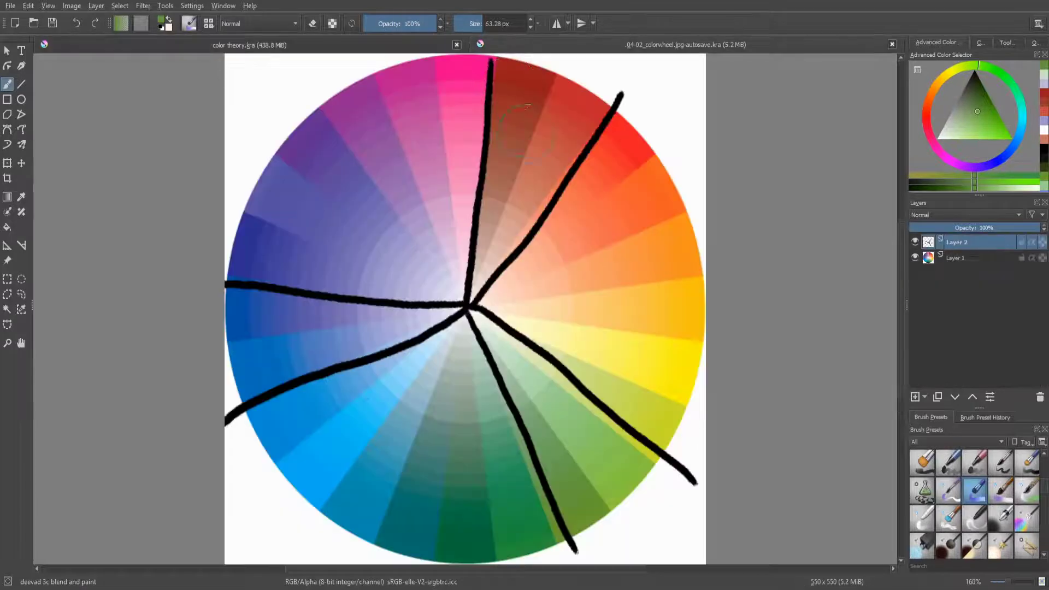
pyautogui.keyDown('ctrl'); pyautogui.click(508, 148); pyautogui.keyUp('ctrl')
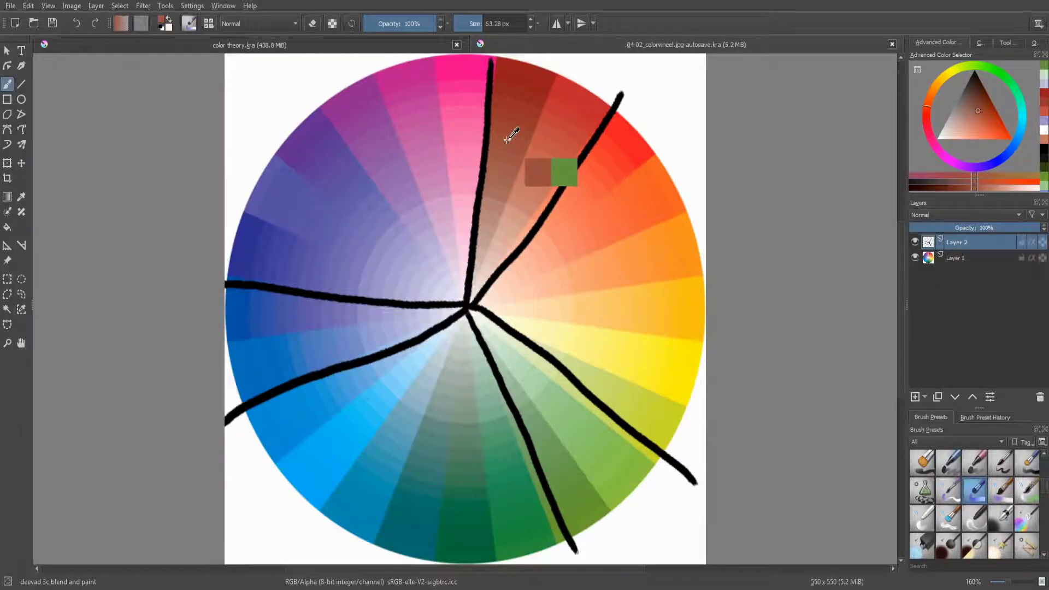
pyautogui.hotkey('ctrl', 'Tab')
pyautogui.press('/')
# Step: Paint auburn hair strokes over the top of the head and the left forehead
pyautogui.scroll(5, 377, 213)
pyautogui.click(468, 230)
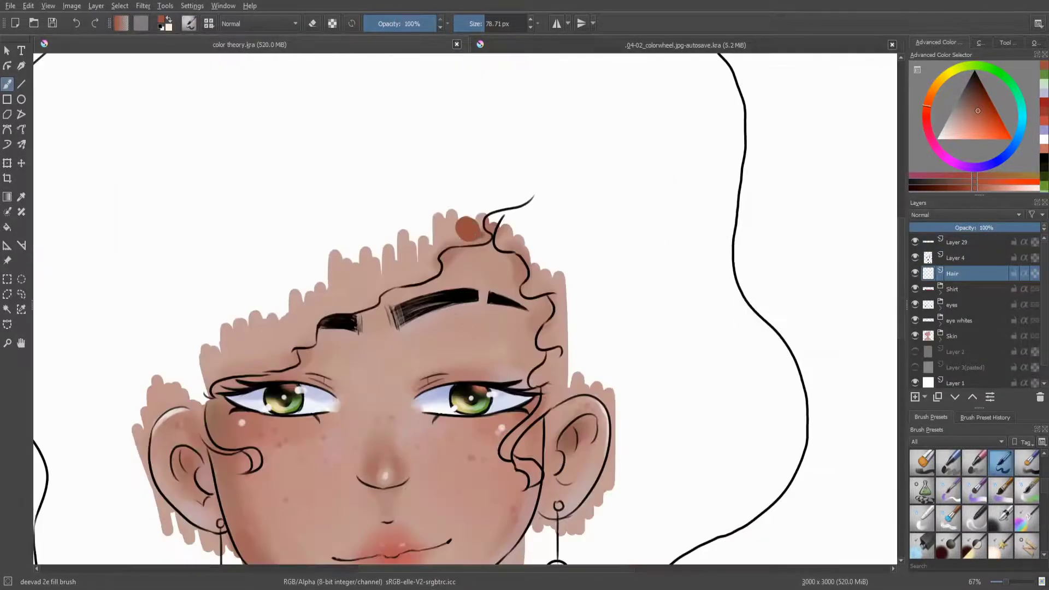
pyautogui.moveTo(486, 257)
pyautogui.mouseDown()
pyautogui.moveTo(563, 191)
pyautogui.moveTo(439, 258)
pyautogui.moveTo(451, 230)
pyautogui.mouseUp()
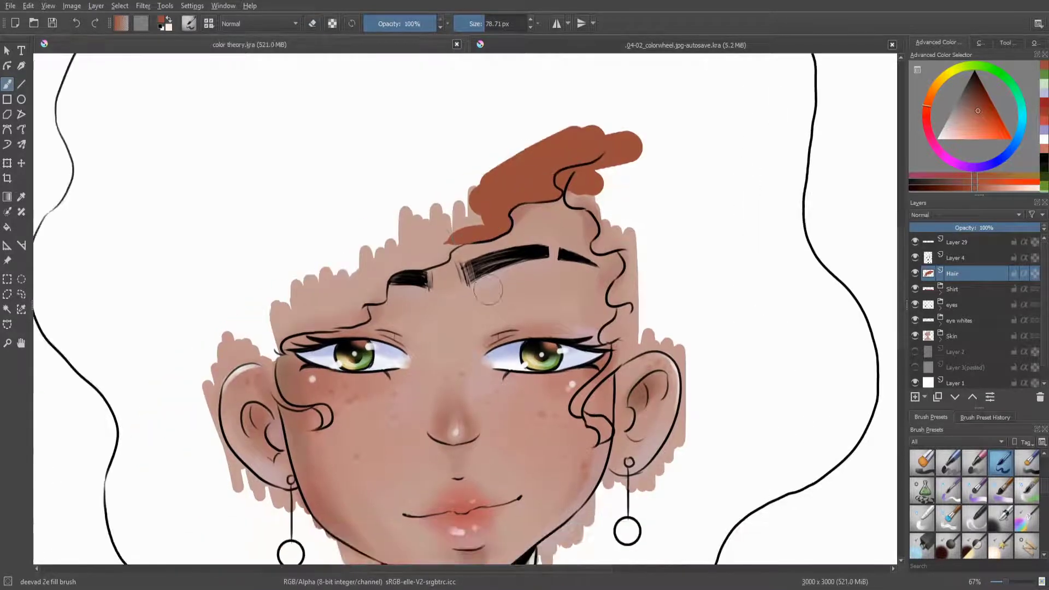
pyautogui.moveTo(487, 180)
pyautogui.mouseDown()
pyautogui.moveTo(371, 257)
pyautogui.moveTo(456, 249)
pyautogui.moveTo(257, 361)
pyautogui.mouseUp()
pyautogui.press('e')
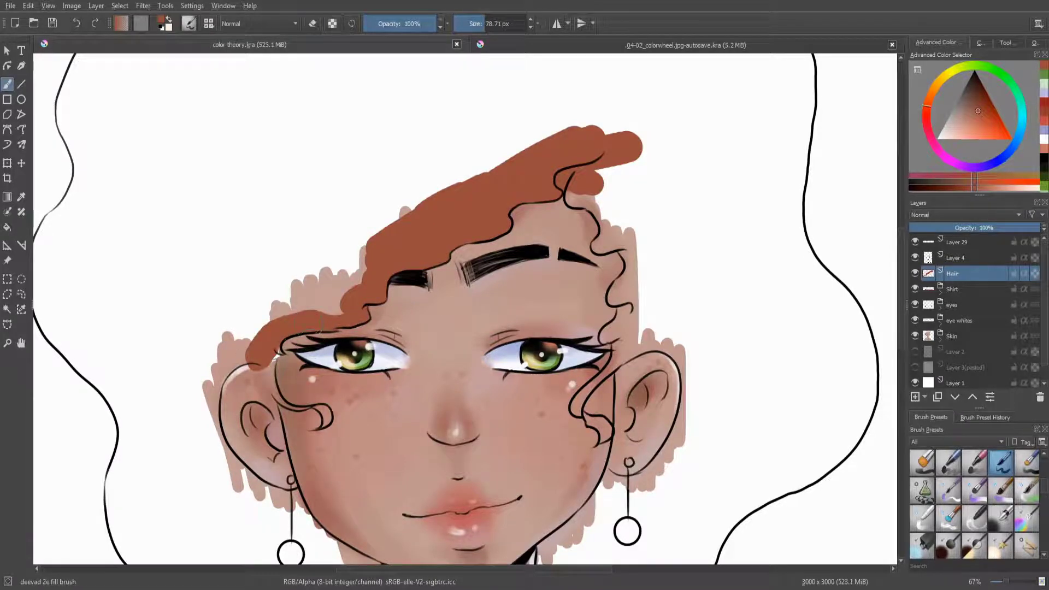
pyautogui.scroll(3, 328, 328)
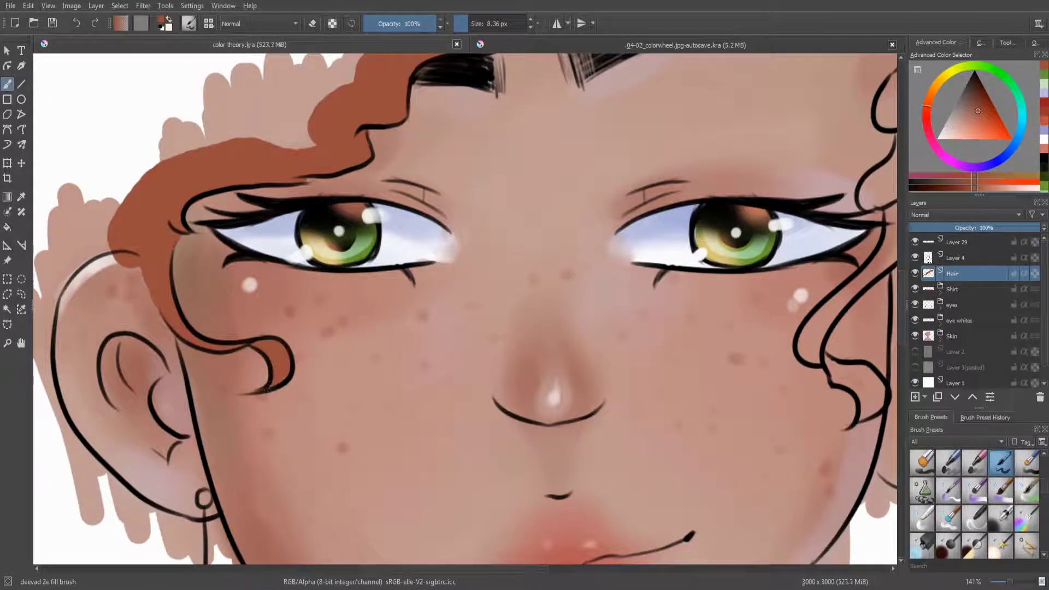
pyautogui.scroll(-5, 437, 218)
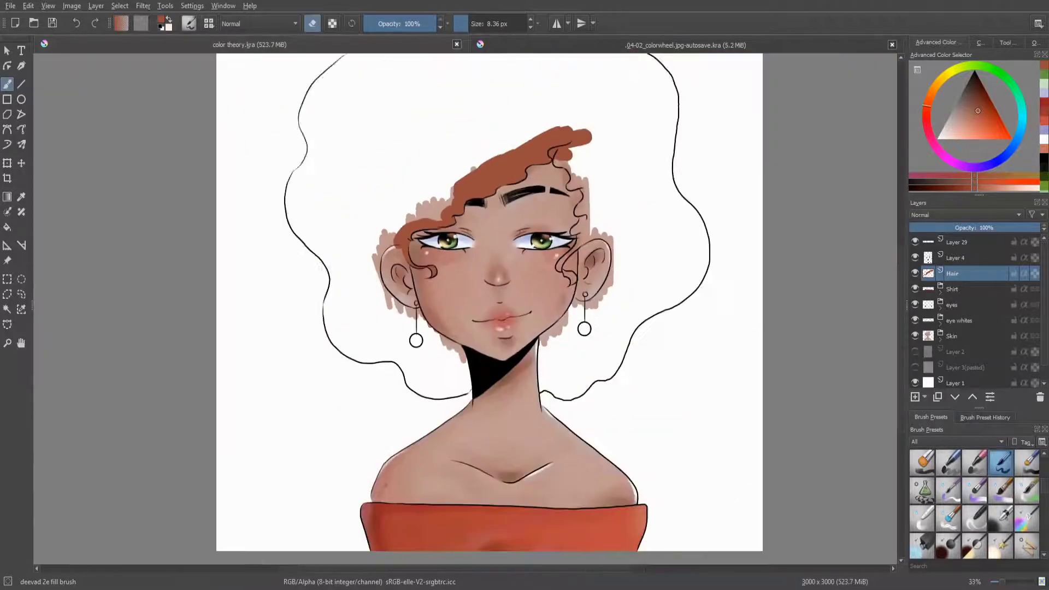
# Step: Paint a large hair mass over the crown with a 133 px brush, erasing a stray patch
pyautogui.moveTo(376, 158)
pyautogui.mouseDown()
pyautogui.moveTo(416, 175)
pyautogui.moveTo(355, 262)
pyautogui.moveTo(491, 164)
pyautogui.moveTo(364, 132)
pyautogui.moveTo(430, 103)
pyautogui.mouseUp()
pyautogui.press('e')
pyautogui.moveTo(354, 162); pyautogui.dragTo(342, 295)
pyautogui.scroll(5, 341, 295)
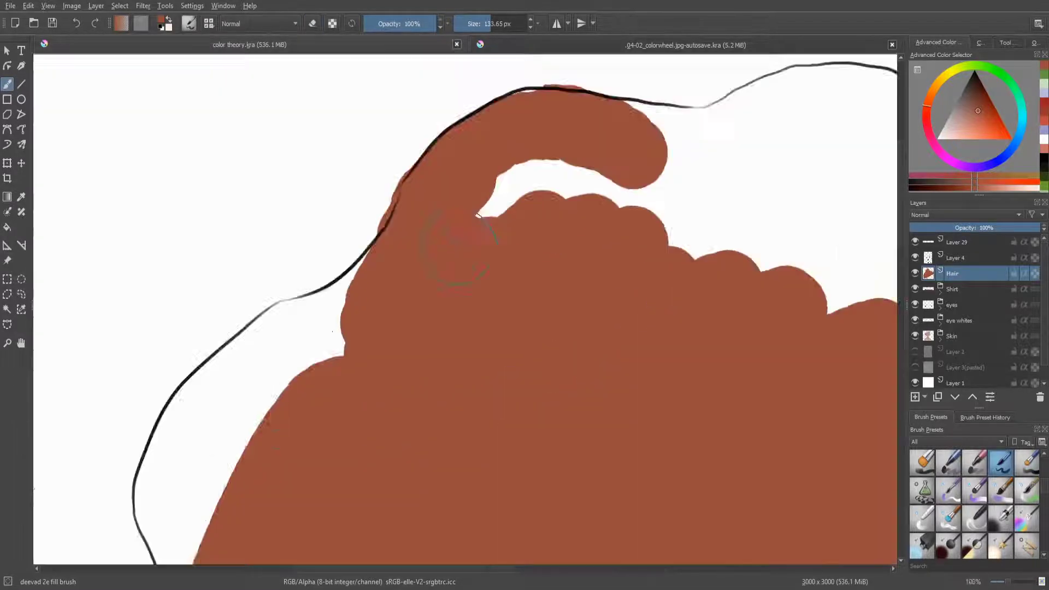
pyautogui.press('e')
pyautogui.moveTo(415, 350)
pyautogui.mouseDown()
pyautogui.moveTo(546, 317)
pyautogui.moveTo(743, 360)
pyautogui.mouseUp()
pyautogui.moveTo(519, 140)
pyautogui.mouseDown()
pyautogui.moveTo(698, 264)
pyautogui.moveTo(628, 224)
pyautogui.moveTo(776, 214)
pyautogui.mouseUp()
pyautogui.press('e')
# Step: Extend the hair to the upper-right outline, filling white gaps along its edge
pyautogui.moveTo(768, 452)
pyautogui.mouseDown()
pyautogui.moveTo(581, 510)
pyautogui.moveTo(328, 246)
pyautogui.moveTo(582, 429)
pyautogui.moveTo(584, 218)
pyautogui.mouseUp()
pyautogui.moveTo(333, 185); pyautogui.dragTo(547, 402)
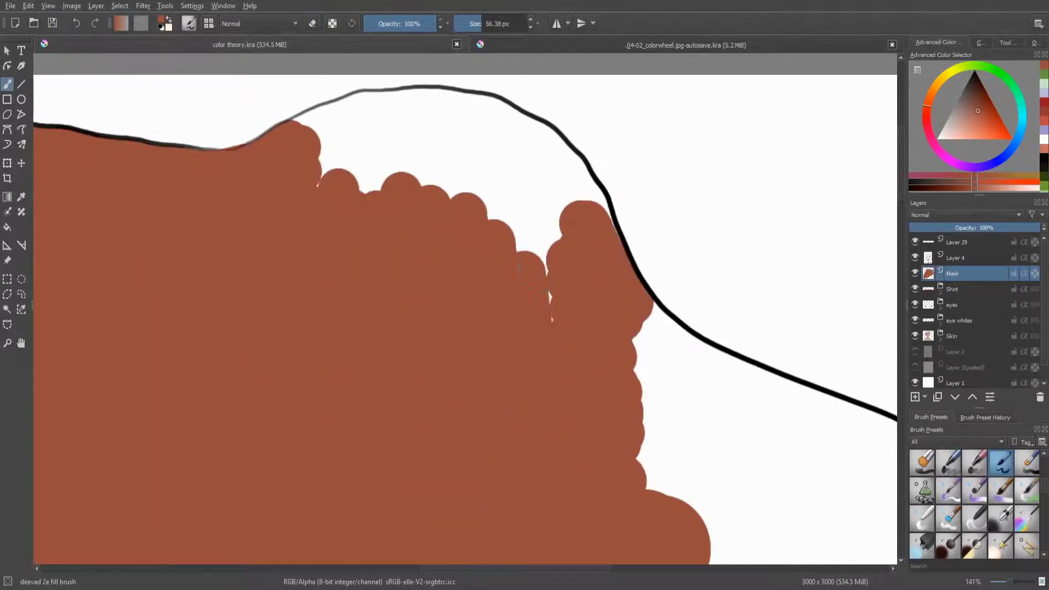
pyautogui.moveTo(546, 328); pyautogui.dragTo(569, 415)
pyautogui.moveTo(377, 257)
pyautogui.mouseDown()
pyautogui.moveTo(432, 169)
pyautogui.moveTo(574, 339)
pyautogui.mouseUp()
pyautogui.press('e')
pyautogui.moveTo(415, 175)
pyautogui.mouseDown()
pyautogui.moveTo(478, 159)
pyautogui.moveTo(632, 281)
pyautogui.moveTo(375, 218)
pyautogui.mouseUp()
pyautogui.press('e')
pyautogui.press('e')
pyautogui.press('e')
pyautogui.moveTo(377, 317)
pyautogui.mouseDown()
pyautogui.moveTo(441, 402)
pyautogui.moveTo(421, 219)
pyautogui.moveTo(651, 344)
pyautogui.moveTo(752, 481)
pyautogui.mouseUp()
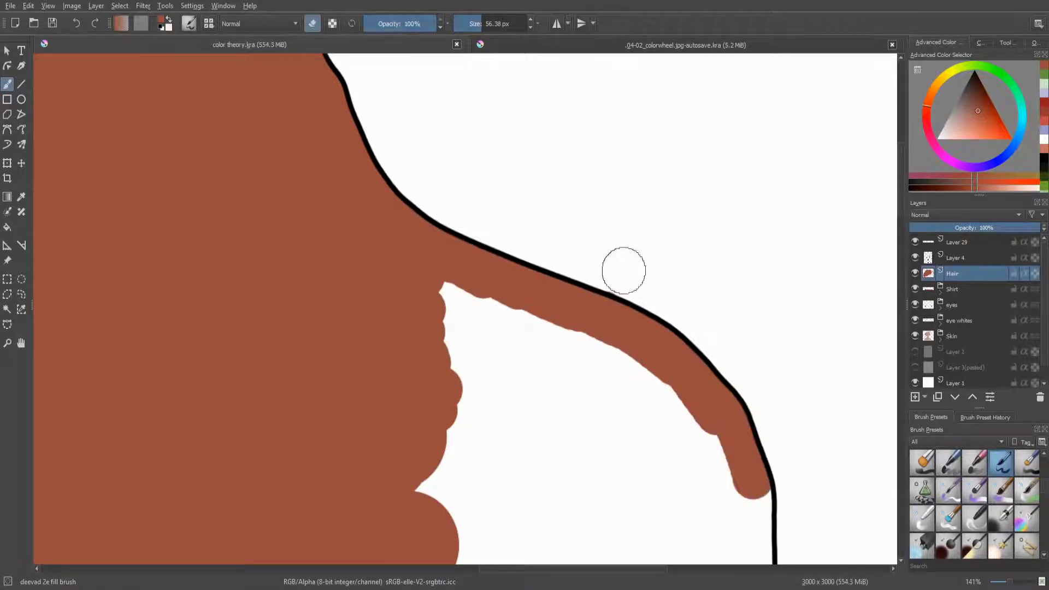
pyautogui.moveTo(623, 274)
pyautogui.mouseDown()
pyautogui.moveTo(621, 358)
pyautogui.moveTo(438, 470)
pyautogui.mouseUp()
# Step: Paint hair down the curl outline to the eyebrow, filling gaps by the temple and eye
pyautogui.press('1')
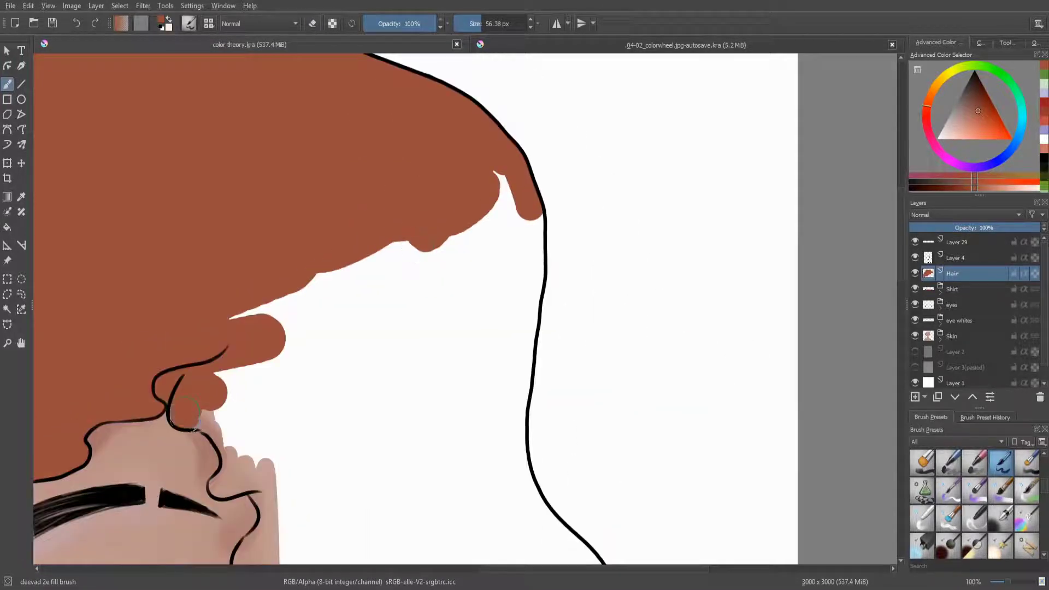
pyautogui.moveTo(185, 411)
pyautogui.mouseDown()
pyautogui.moveTo(223, 493)
pyautogui.moveTo(522, 240)
pyautogui.mouseUp()
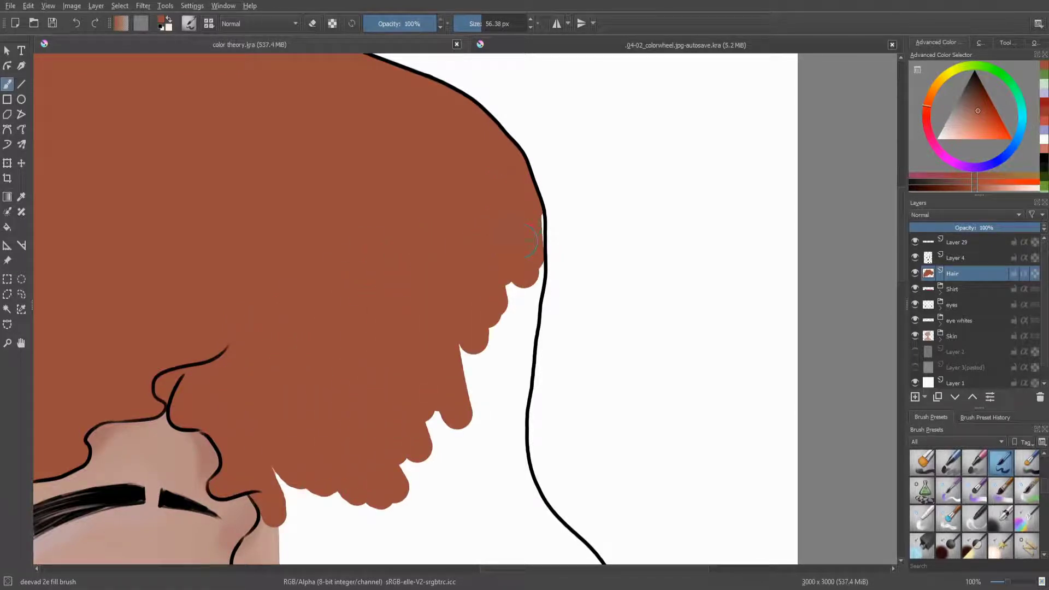
pyautogui.press('e')
pyautogui.moveTo(471, 383)
pyautogui.mouseDown()
pyautogui.moveTo(525, 285)
pyautogui.moveTo(520, 394)
pyautogui.moveTo(415, 508)
pyautogui.moveTo(290, 552)
pyautogui.mouseUp()
pyautogui.moveTo(396, 546)
pyautogui.mouseDown()
pyautogui.moveTo(538, 532)
pyautogui.moveTo(538, 311)
pyautogui.mouseUp()
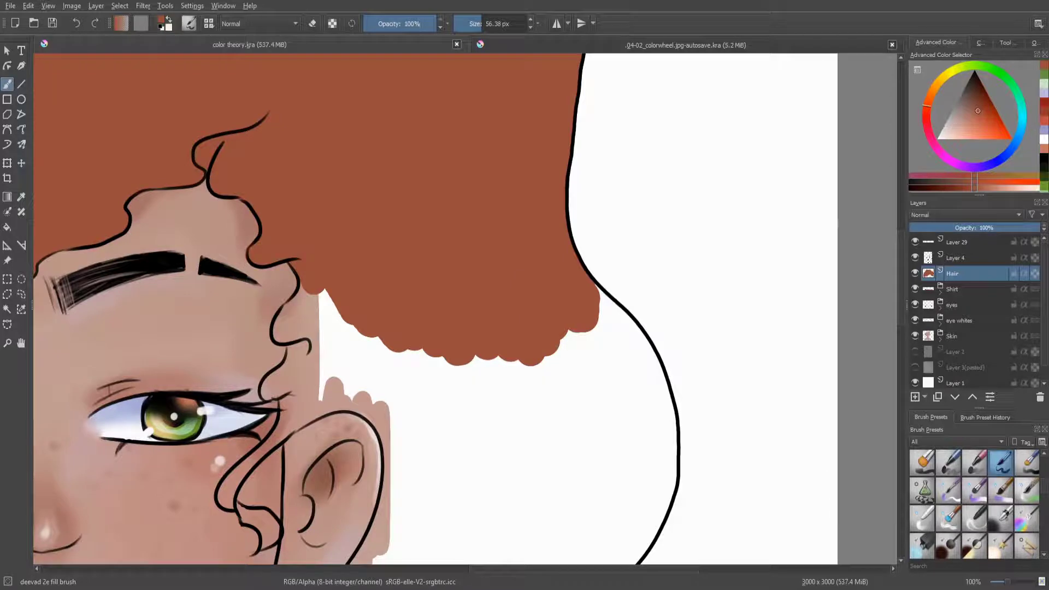
pyautogui.moveTo(322, 289)
pyautogui.mouseDown()
pyautogui.moveTo(290, 344)
pyautogui.moveTo(303, 366)
pyautogui.mouseUp()
pyautogui.moveTo(339, 306); pyautogui.dragTo(312, 322)
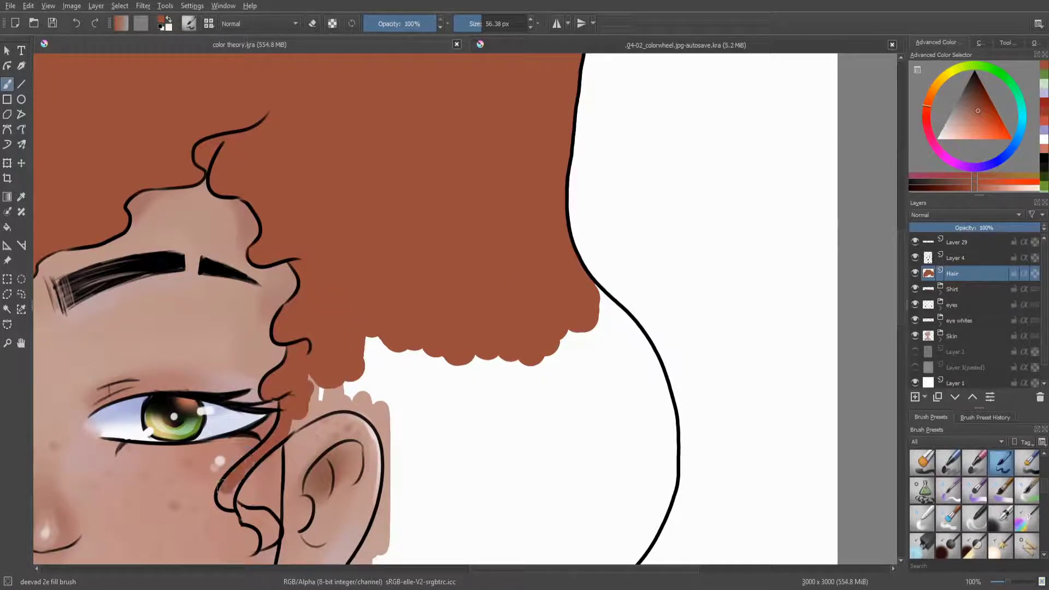
pyautogui.moveTo(235, 498); pyautogui.dragTo(268, 527)
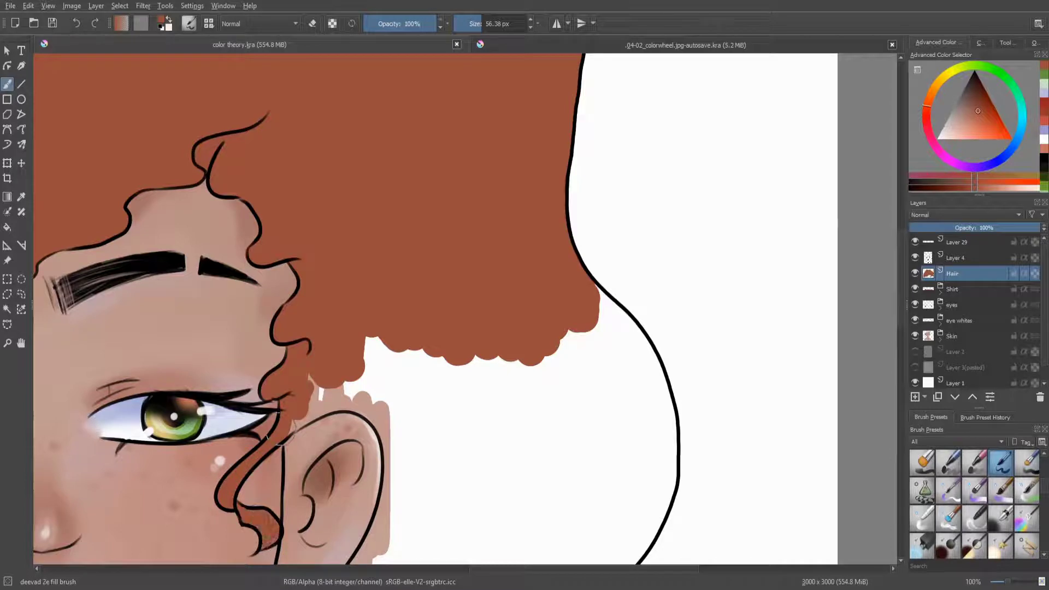
pyautogui.moveTo(288, 429); pyautogui.dragTo(285, 438)
pyautogui.press('e')
# Step: Paint hair over the ear and down the right side past the earring to the neck
pyautogui.moveTo(320, 405); pyautogui.dragTo(356, 391)
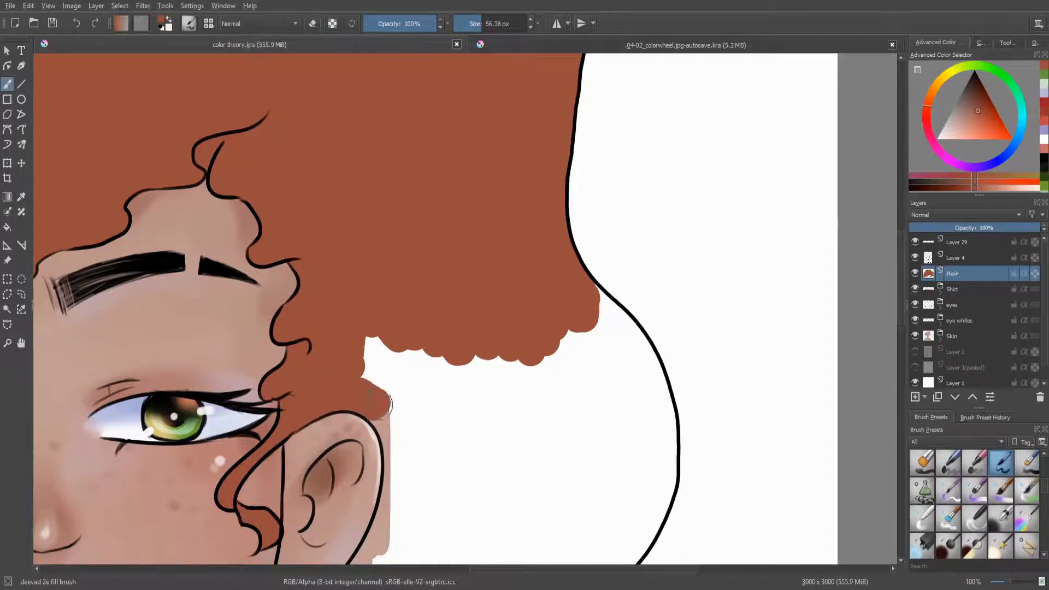
pyautogui.moveTo(363, 344); pyautogui.dragTo(416, 448)
pyautogui.moveTo(394, 360)
pyautogui.mouseDown()
pyautogui.moveTo(471, 467)
pyautogui.moveTo(628, 323)
pyautogui.moveTo(663, 434)
pyautogui.mouseUp()
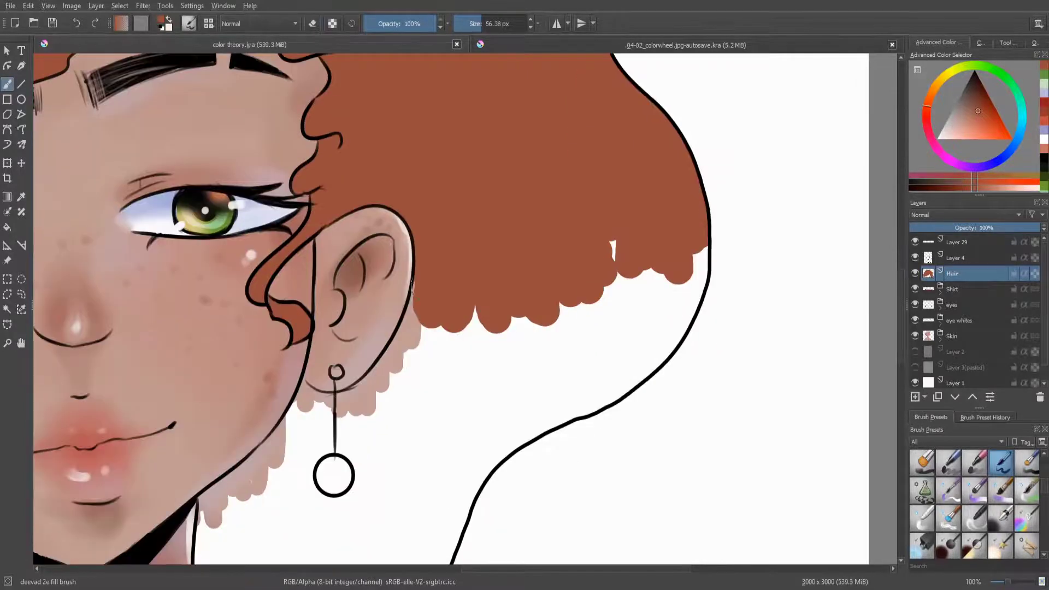
pyautogui.moveTo(405, 317)
pyautogui.mouseDown()
pyautogui.moveTo(382, 399)
pyautogui.moveTo(699, 257)
pyautogui.moveTo(656, 350)
pyautogui.moveTo(505, 412)
pyautogui.moveTo(634, 382)
pyautogui.mouseUp()
pyautogui.moveTo(337, 421)
pyautogui.mouseDown()
pyautogui.moveTo(397, 213)
pyautogui.moveTo(328, 235)
pyautogui.moveTo(284, 405)
pyautogui.moveTo(432, 230)
pyautogui.moveTo(481, 295)
pyautogui.moveTo(448, 328)
pyautogui.mouseUp()
pyautogui.press('e')
pyautogui.press('e')
pyautogui.press('e')
pyautogui.press('e')
pyautogui.moveTo(273, 382); pyautogui.dragTo(270, 432)
pyautogui.moveTo(270, 396)
pyautogui.mouseDown()
pyautogui.moveTo(382, 273)
pyautogui.moveTo(426, 306)
pyautogui.moveTo(328, 465)
pyautogui.moveTo(353, 462)
pyautogui.moveTo(394, 426)
pyautogui.moveTo(525, 284)
pyautogui.moveTo(533, 353)
pyautogui.mouseUp()
pyautogui.press('e')
pyautogui.press('e')
pyautogui.press('e')
pyautogui.press('e')
pyautogui.press('e')
# Step: Fill the white gaps along the hair's left edge and outline with brown
pyautogui.scroll(-5, 533, 352)
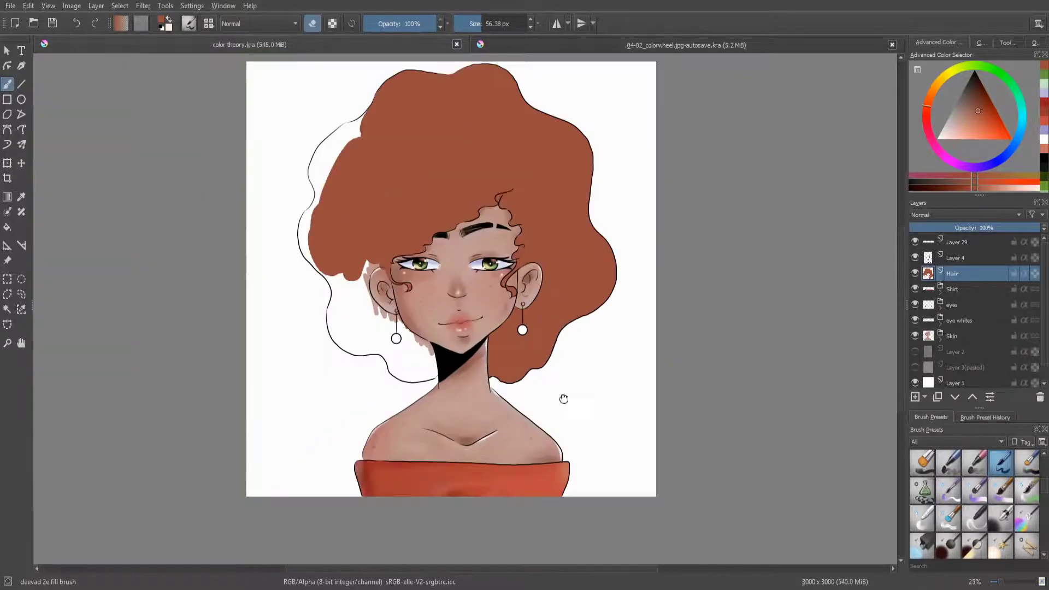
pyautogui.scroll(4, 339, 98)
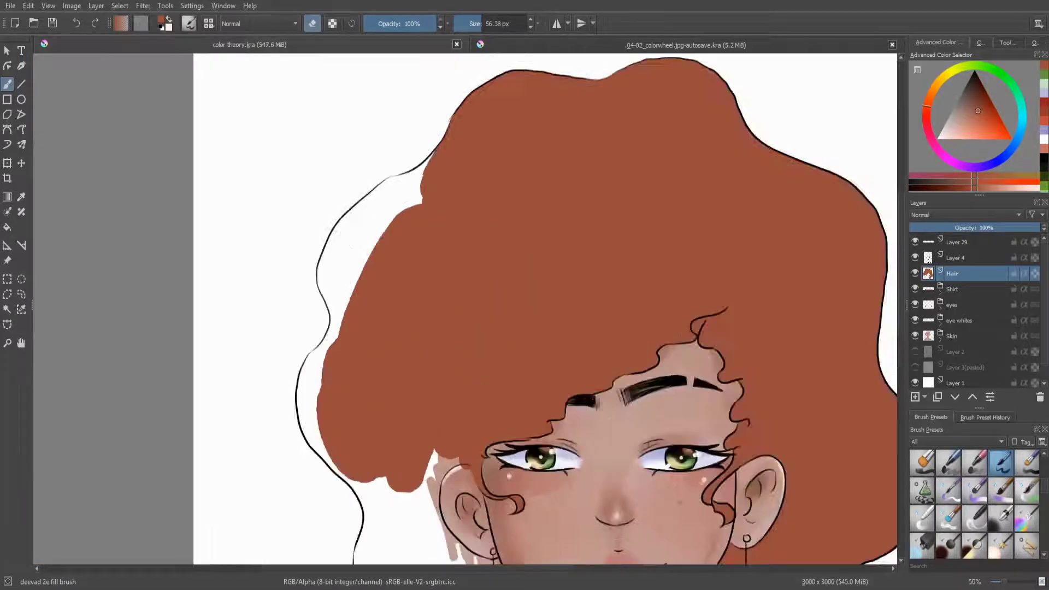
pyautogui.press('e')
pyautogui.moveTo(431, 142)
pyautogui.mouseDown()
pyautogui.moveTo(358, 192)
pyautogui.moveTo(219, 427)
pyautogui.moveTo(235, 492)
pyautogui.mouseUp()
pyautogui.press('e')
pyautogui.press('e')
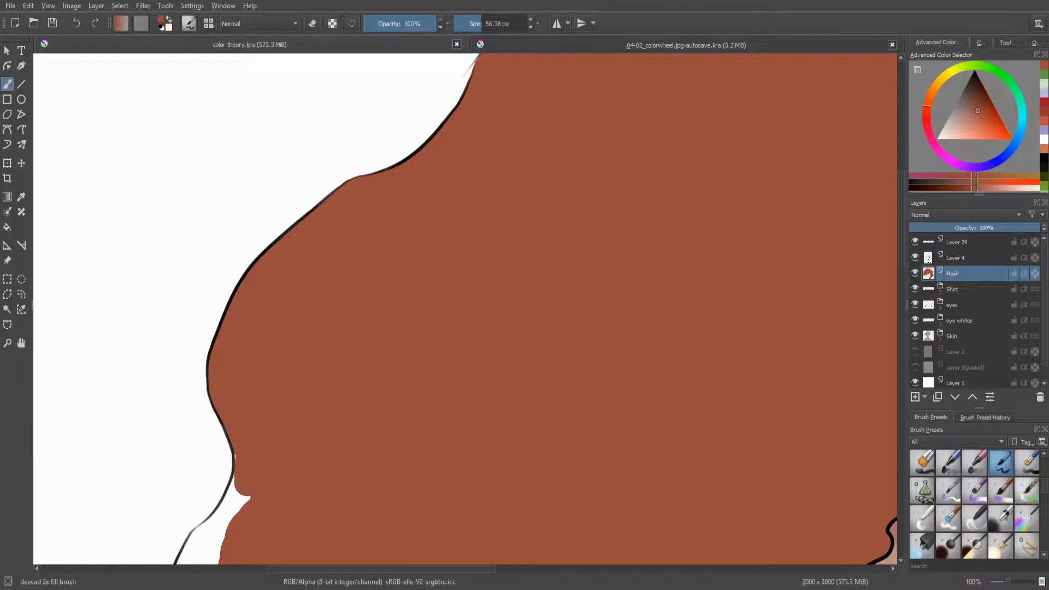
pyautogui.scroll(-3, 235, 470)
pyautogui.moveTo(270, 256)
pyautogui.mouseDown()
pyautogui.moveTo(216, 344)
pyautogui.moveTo(197, 317)
pyautogui.mouseUp()
pyautogui.press('e')
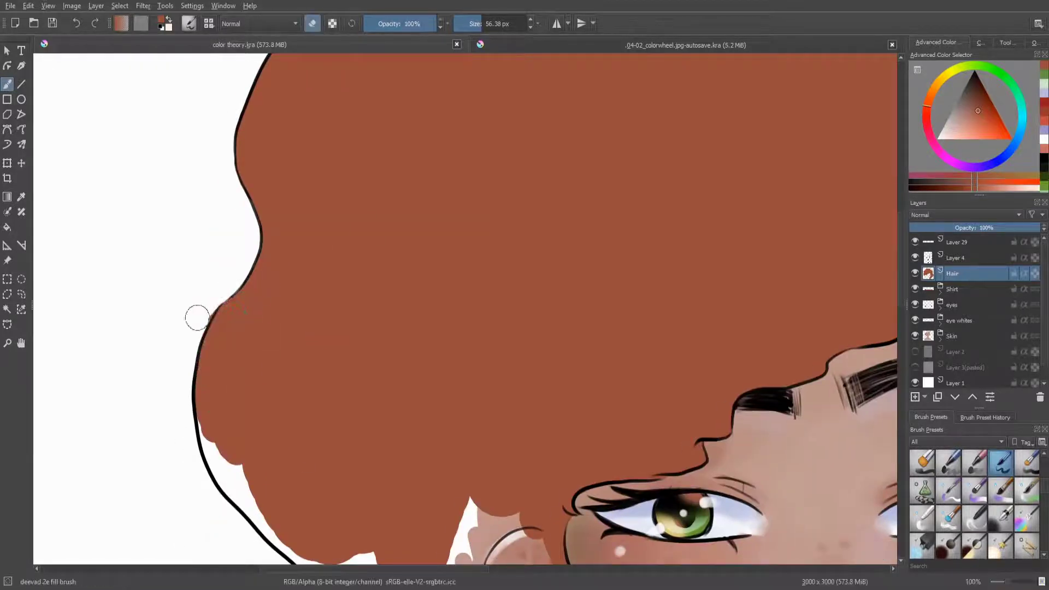
pyautogui.moveTo(223, 419); pyautogui.dragTo(265, 519)
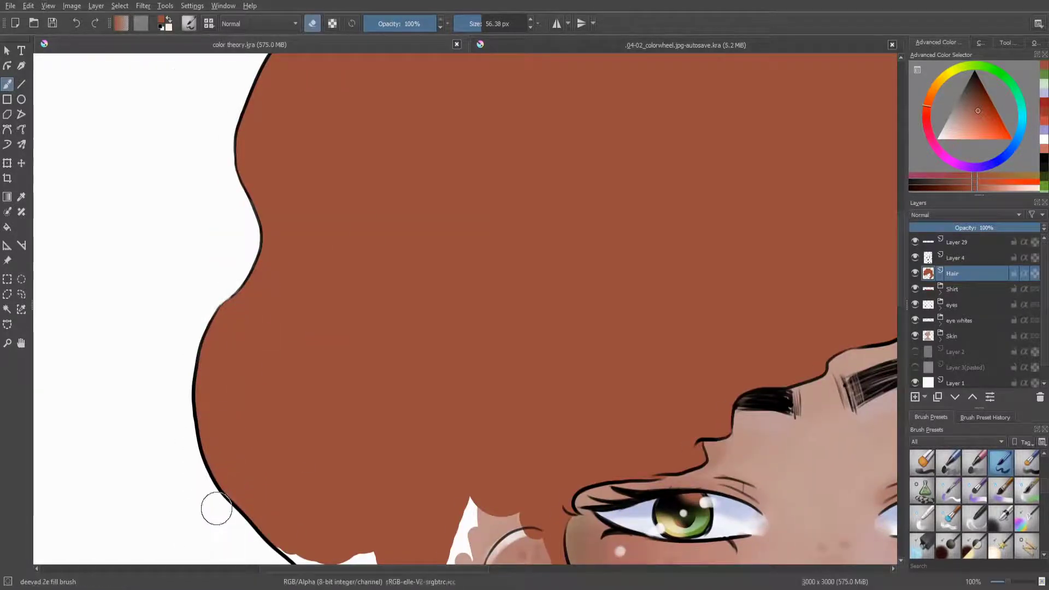
# Step: Extend the brown hair down over the ear, covering drips and white areas
pyautogui.scroll(-4, 211, 503)
pyautogui.press('e')
pyautogui.moveTo(442, 298); pyautogui.dragTo(405, 371)
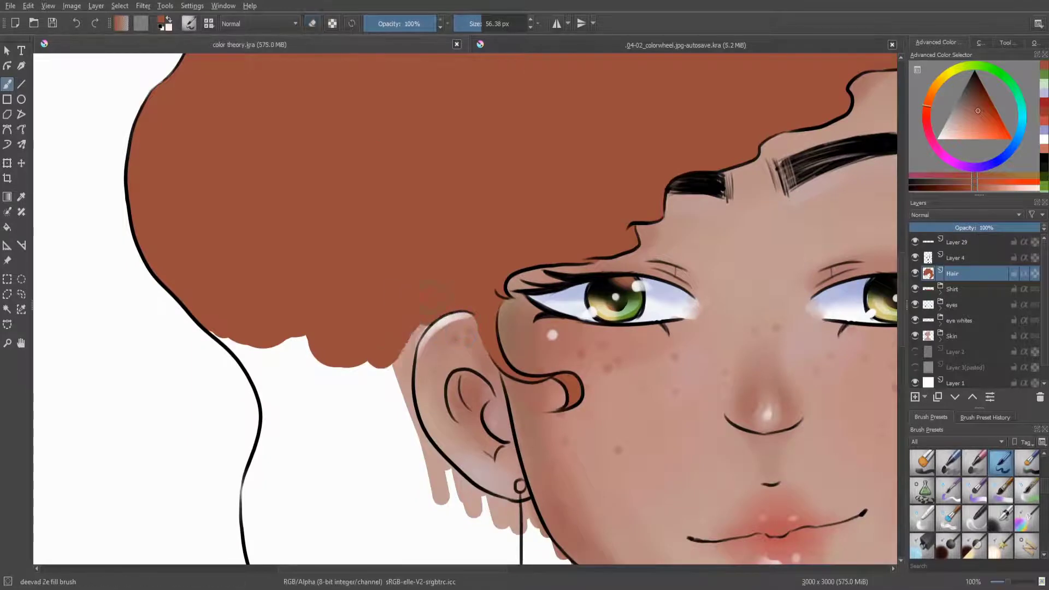
pyautogui.moveTo(404, 459); pyautogui.dragTo(235, 350)
pyautogui.press('e')
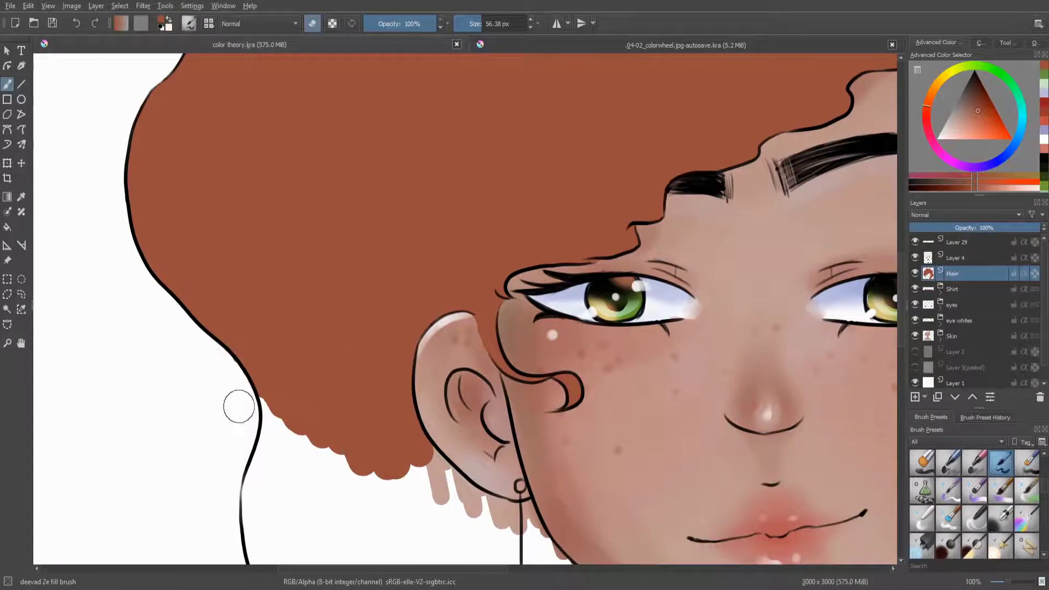
pyautogui.press('e')
pyautogui.moveTo(243, 401)
pyautogui.mouseDown()
pyautogui.moveTo(486, 505)
pyautogui.moveTo(541, 547)
pyautogui.moveTo(415, 541)
pyautogui.mouseUp()
# Step: Fill the white gaps between earring and neck and along the lower hair outline
pyautogui.scroll(-5, 349, 328)
pyautogui.scroll(3, 371, 366)
pyautogui.moveTo(268, 268)
pyautogui.mouseDown()
pyautogui.moveTo(256, 307)
pyautogui.moveTo(260, 377)
pyautogui.moveTo(407, 383)
pyautogui.mouseUp()
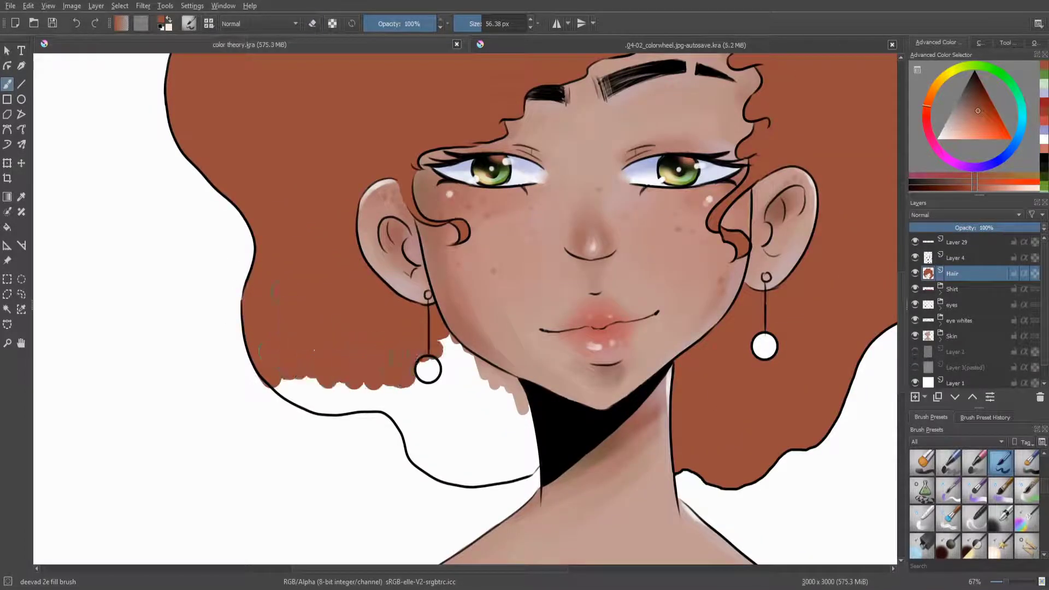
pyautogui.moveTo(432, 339)
pyautogui.mouseDown()
pyautogui.moveTo(522, 385)
pyautogui.moveTo(416, 383)
pyautogui.mouseUp()
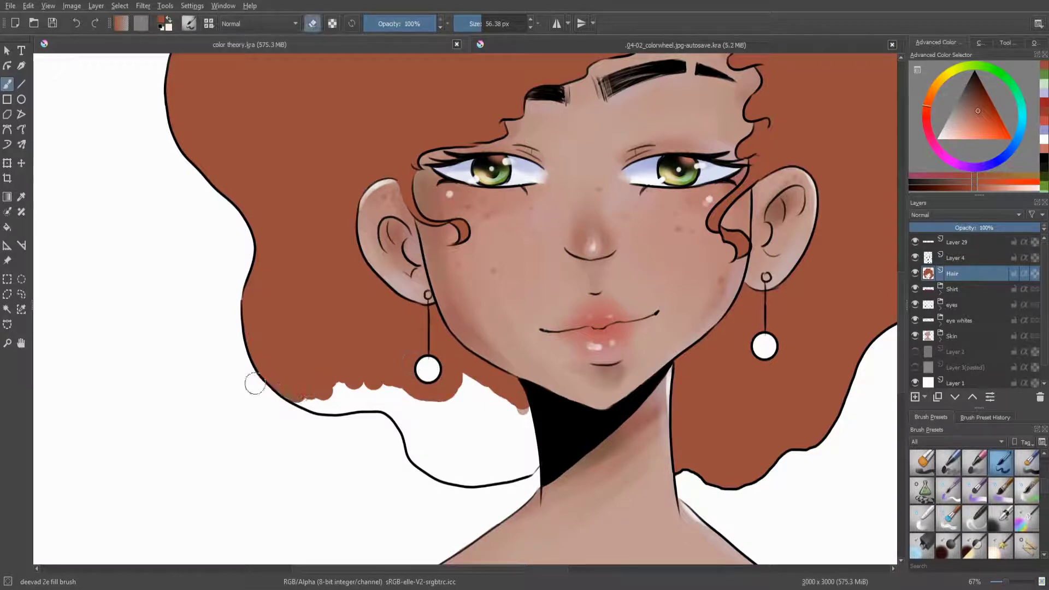
pyautogui.moveTo(255, 384)
pyautogui.mouseDown()
pyautogui.moveTo(388, 398)
pyautogui.moveTo(404, 432)
pyautogui.moveTo(412, 417)
pyautogui.moveTo(436, 454)
pyautogui.moveTo(481, 475)
pyautogui.moveTo(532, 464)
pyautogui.moveTo(465, 388)
pyautogui.moveTo(519, 437)
pyautogui.mouseUp()
pyautogui.press('e')
pyautogui.scroll(-4, 481, 381)
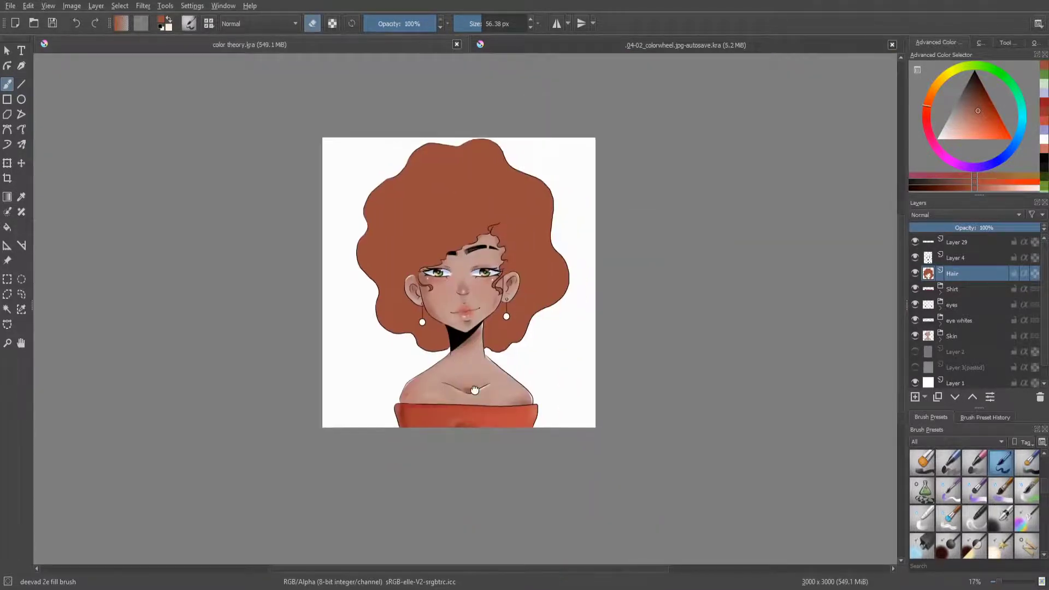
pyautogui.moveTo(440, 410); pyautogui.dragTo(436, 467)
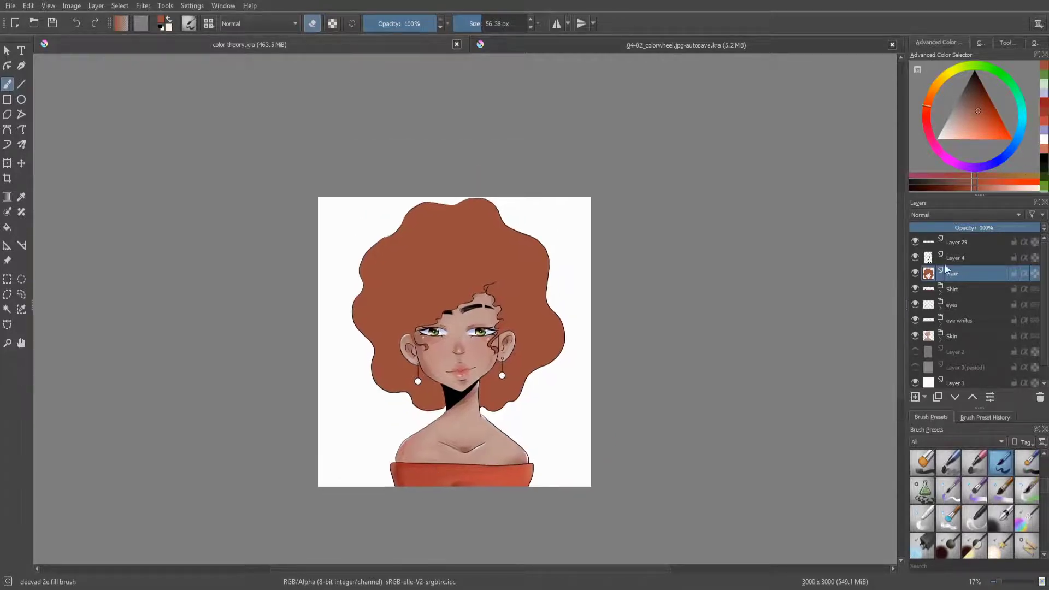
# Step: Clip a shading layer to Hair, paint darker red shading on its right side, and lower its opacity
pyautogui.hotkey('ctrl', 'shift', 'g')
pyautogui.press('/')
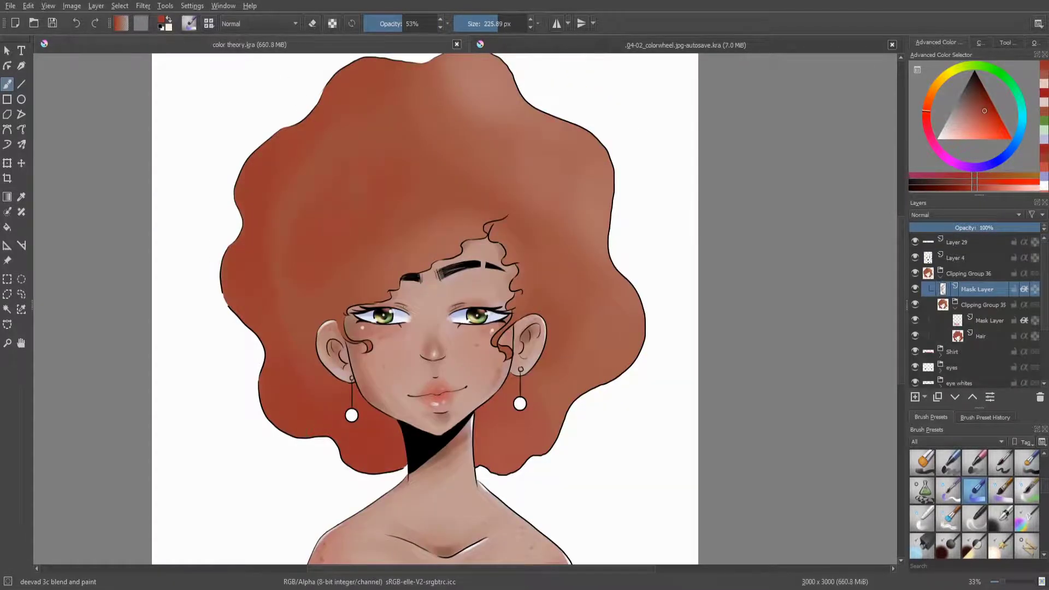
pyautogui.moveTo(519, 76); pyautogui.dragTo(524, 120)
pyautogui.moveTo(595, 229); pyautogui.dragTo(601, 296)
pyautogui.moveTo(563, 383); pyautogui.dragTo(569, 415)
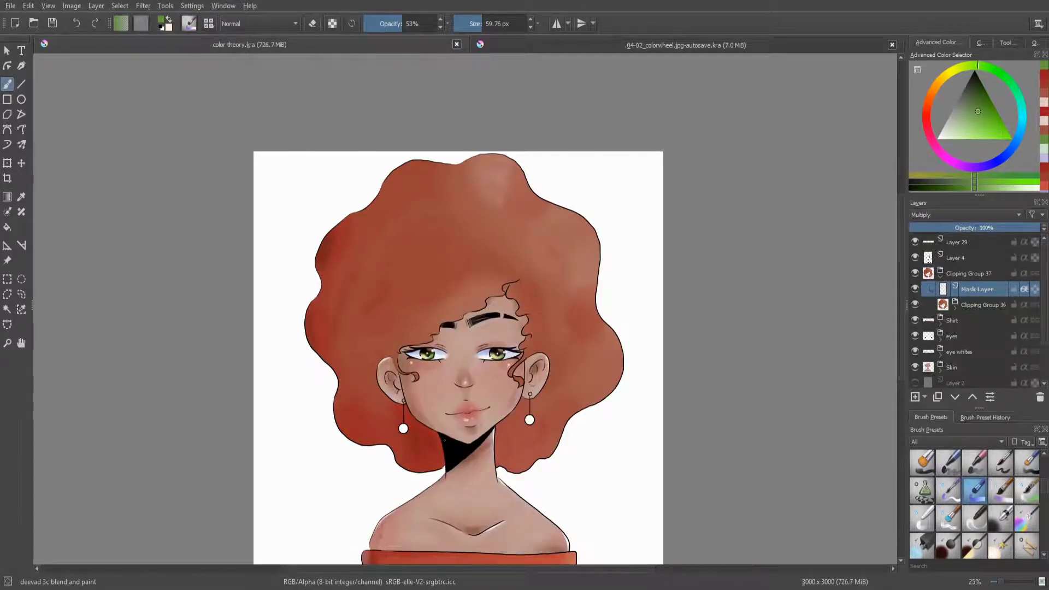
pyautogui.keyDown('ctrl'); pyautogui.click(382, 264); pyautogui.keyUp('ctrl')
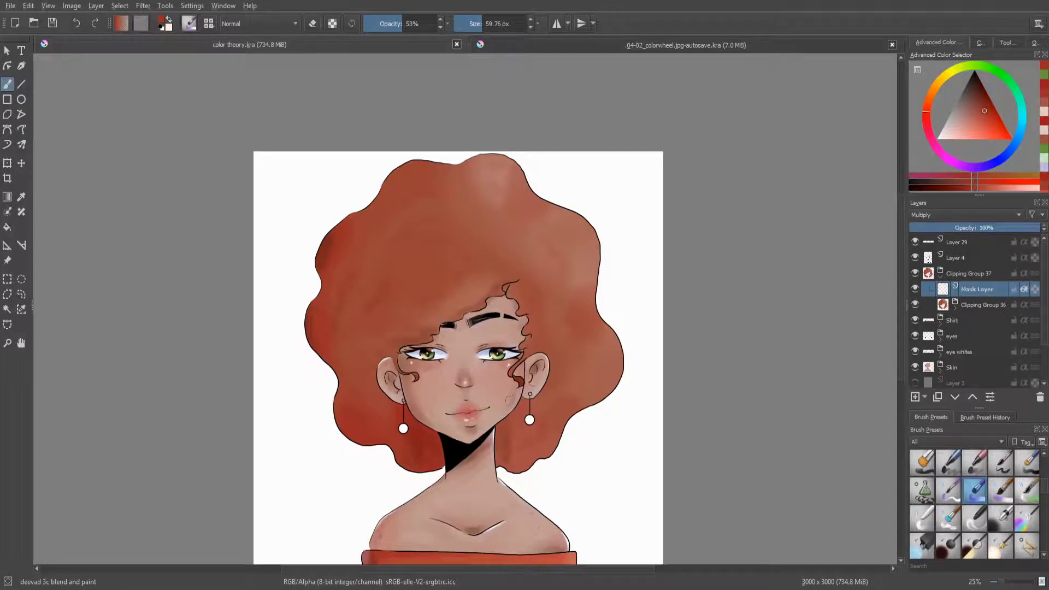
pyautogui.press('-')
pyautogui.press('-')
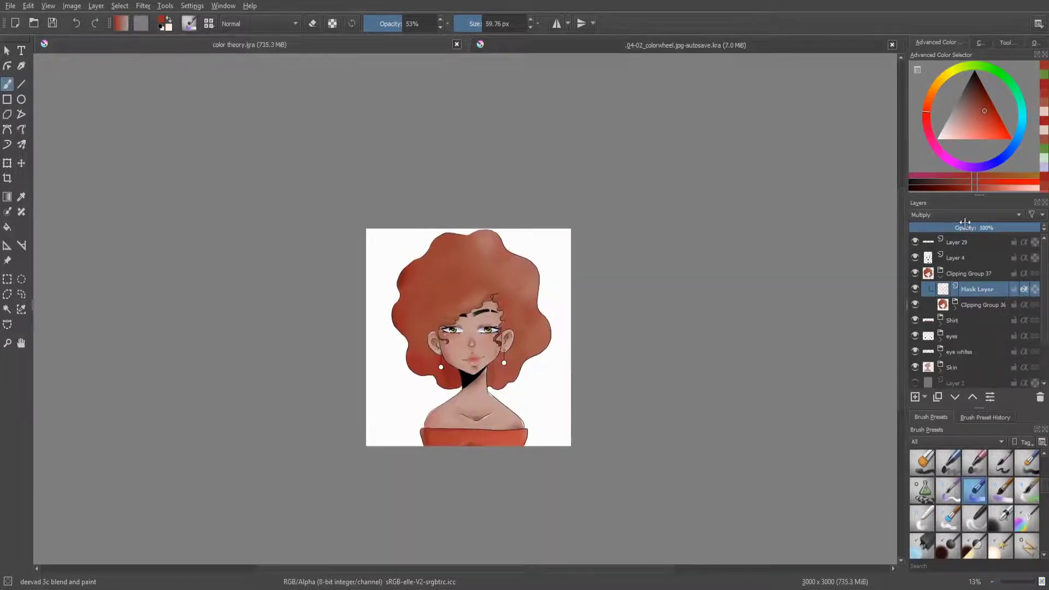
pyautogui.click(991, 229)
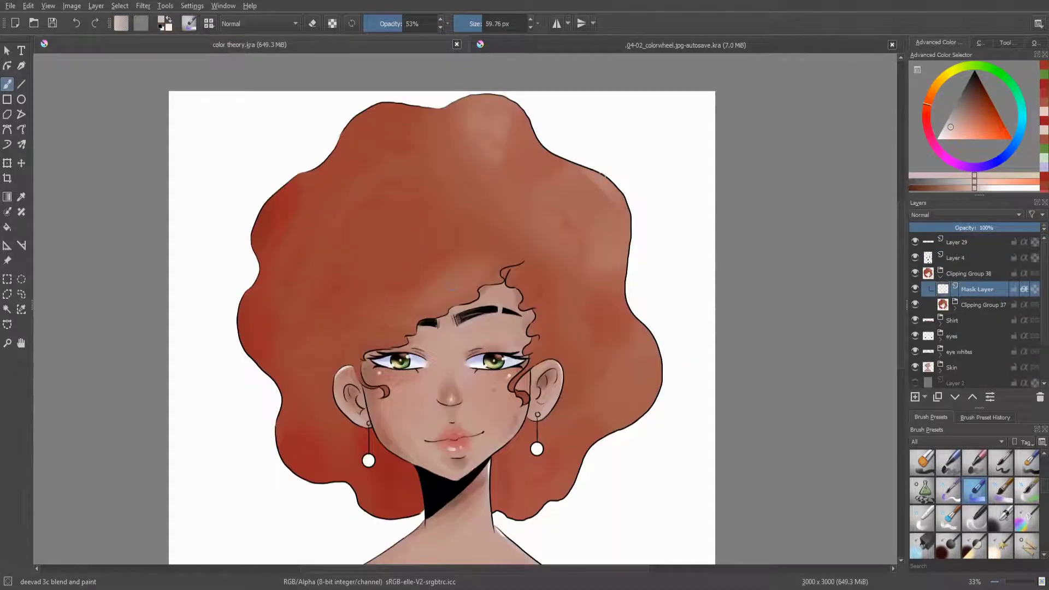
# Step: Add more reddish shading along the right edge of the hair
pyautogui.moveTo(604, 175); pyautogui.dragTo(650, 327)
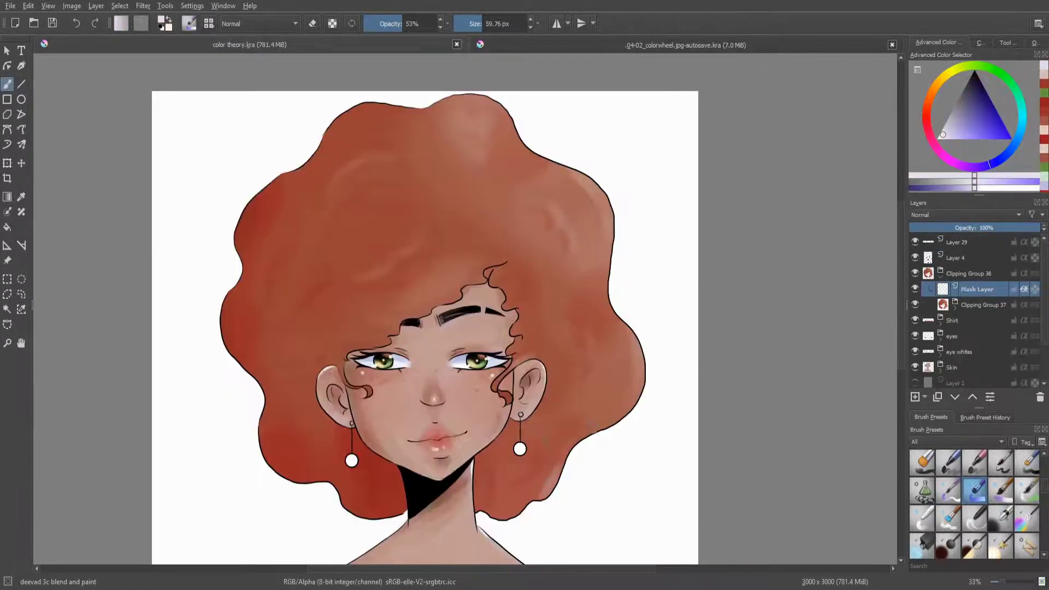
pyautogui.scroll(-5, 533, 344)
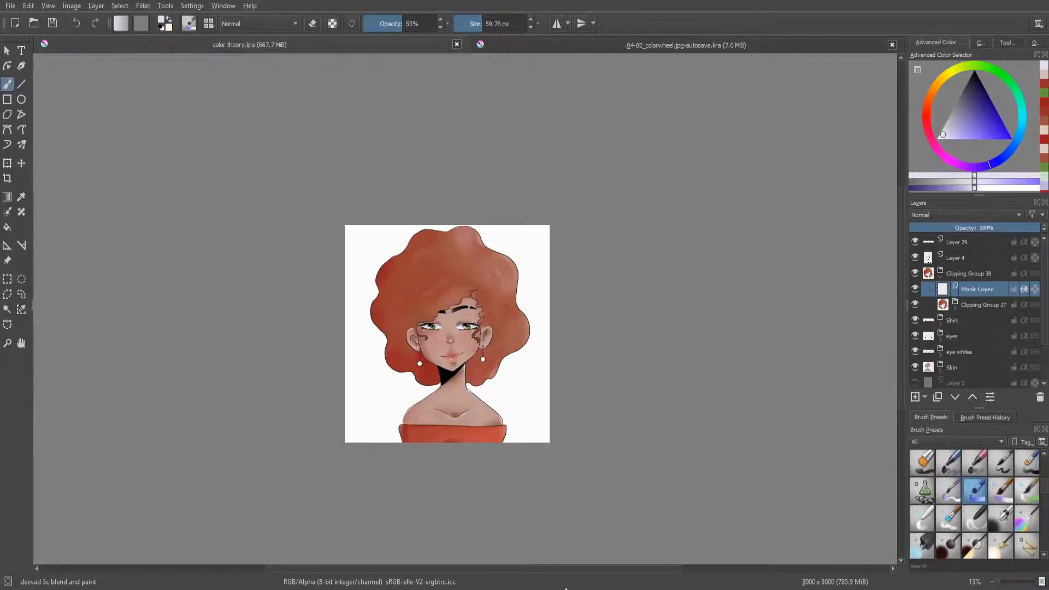
pyautogui.scroll(2, 459, 376)
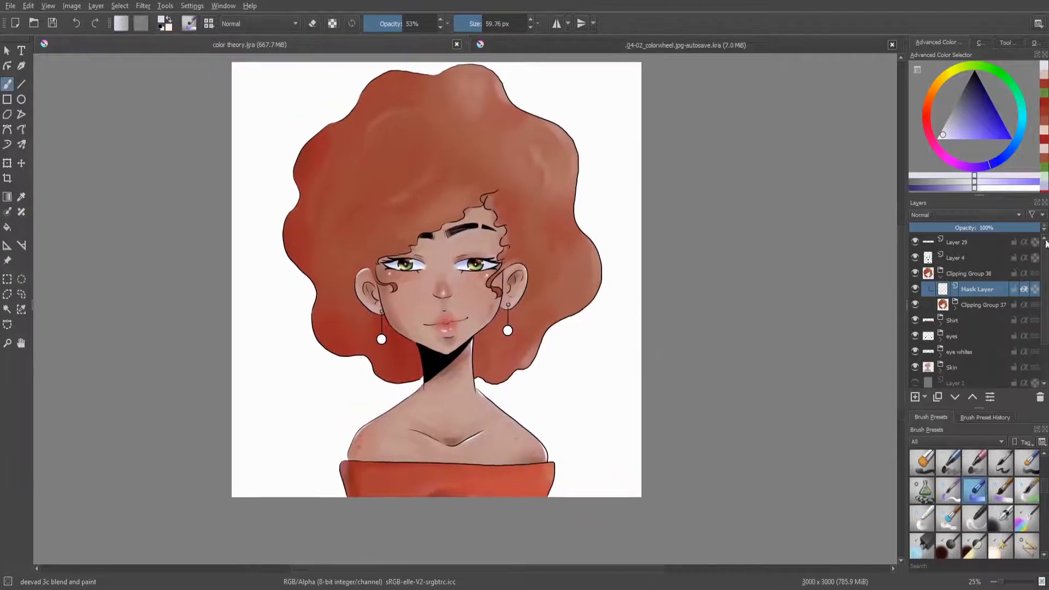
# Step: Add a new clipped layer above the hair and brush light pink highlights across both sides
pyautogui.hotkey('ctrl', 'z')
pyautogui.hotkey('ctrl', 'shift', 'g')
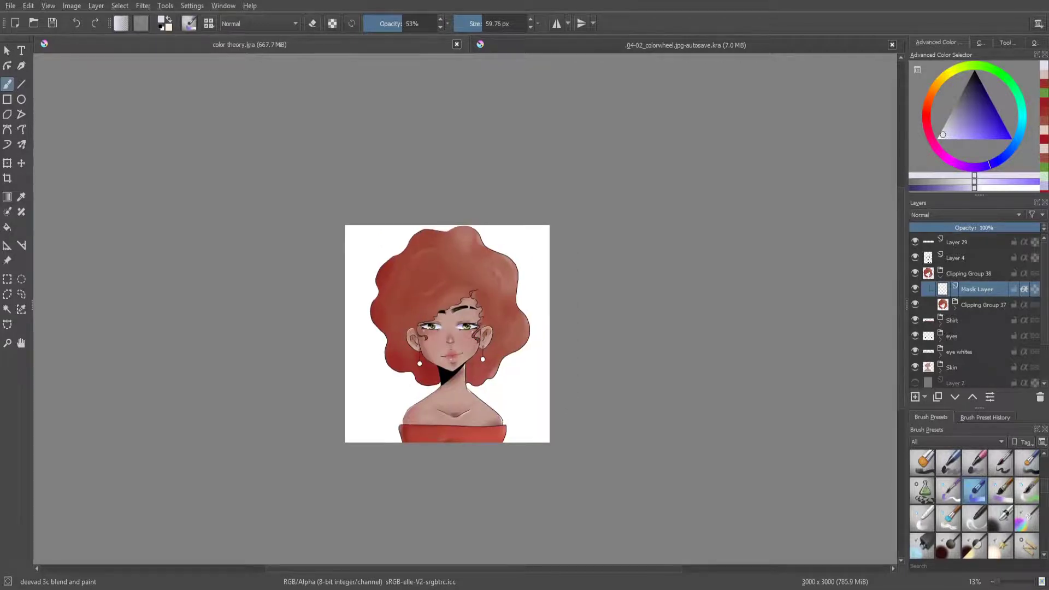
pyautogui.scroll(2, 459, 365)
pyautogui.doubleClick(966, 272)
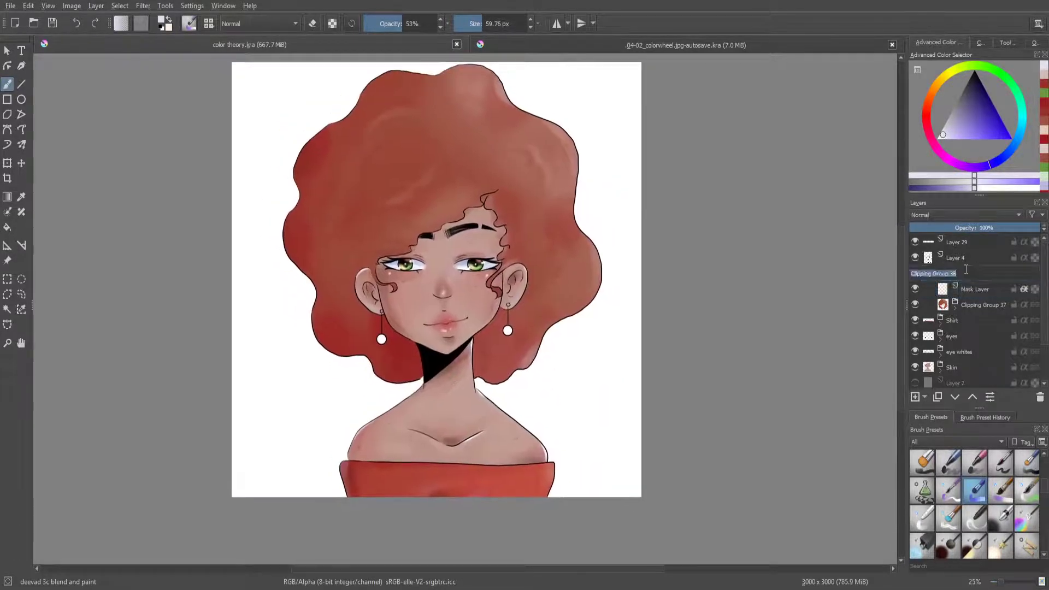
pyautogui.write('hair')
pyautogui.hotkey('ctrl', 'shift', 'g')
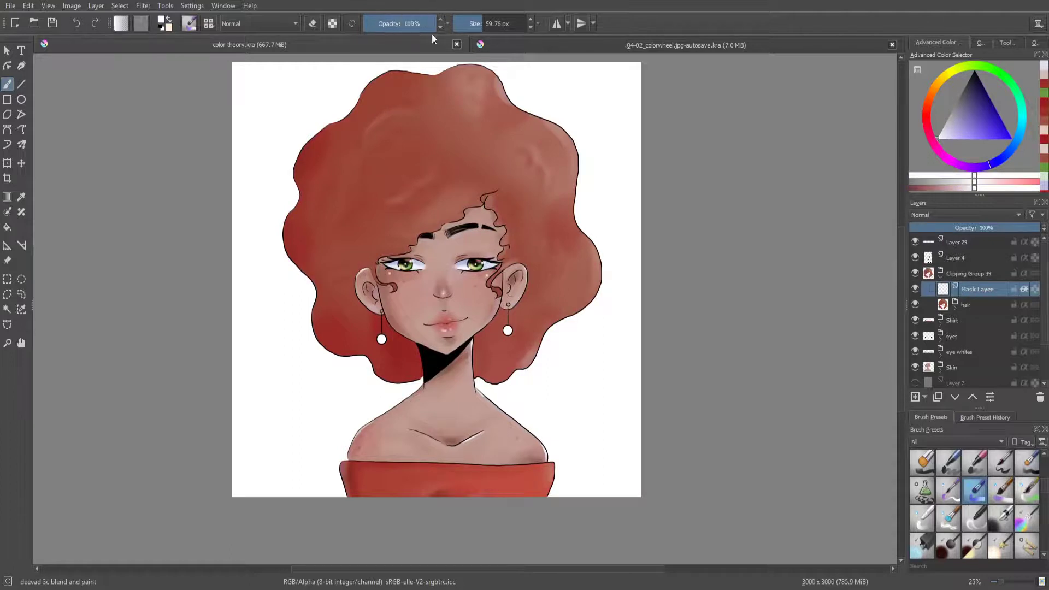
pyautogui.moveTo(288, 162); pyautogui.dragTo(305, 182)
pyautogui.moveTo(579, 187); pyautogui.dragTo(528, 189)
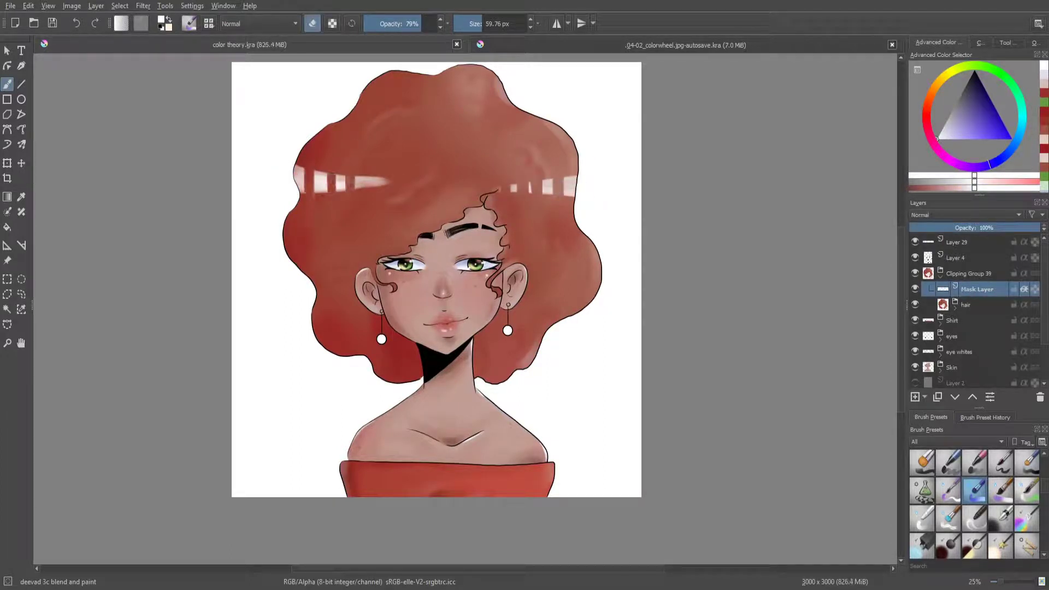
pyautogui.scroll(-3, 436, 279)
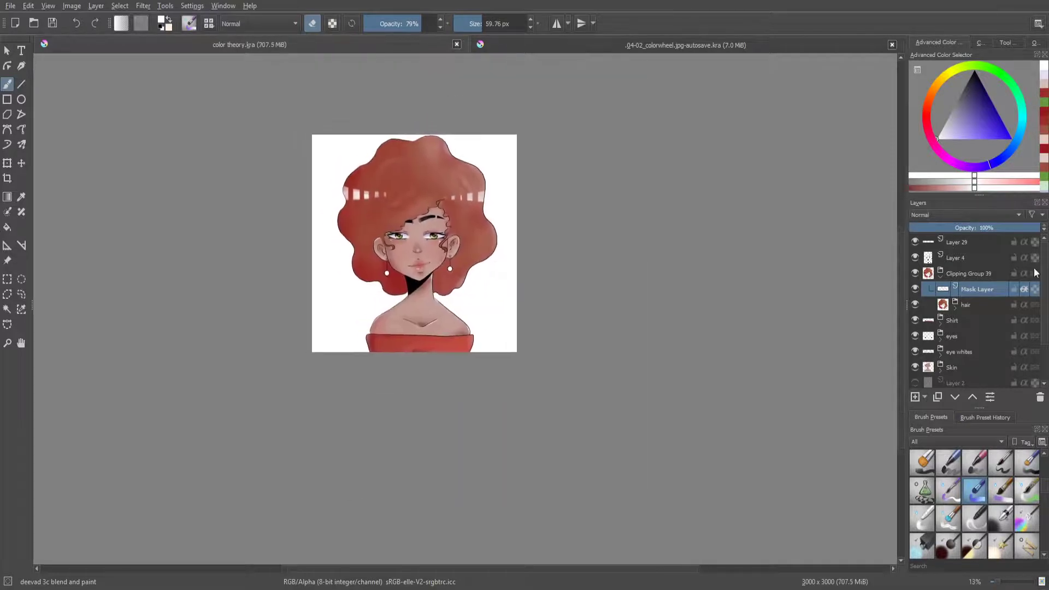
# Step: Rename the clipping group to 'hair' and add a separate layer for the earrings
pyautogui.doubleClick(962, 273)
pyautogui.write('hair')
pyautogui.click(940, 277)
pyautogui.press('Insert')
# Step: Name the new layer 'earrings'
pyautogui.doubleClick(958, 274)
pyautogui.write('earrings')
pyautogui.press('Return')
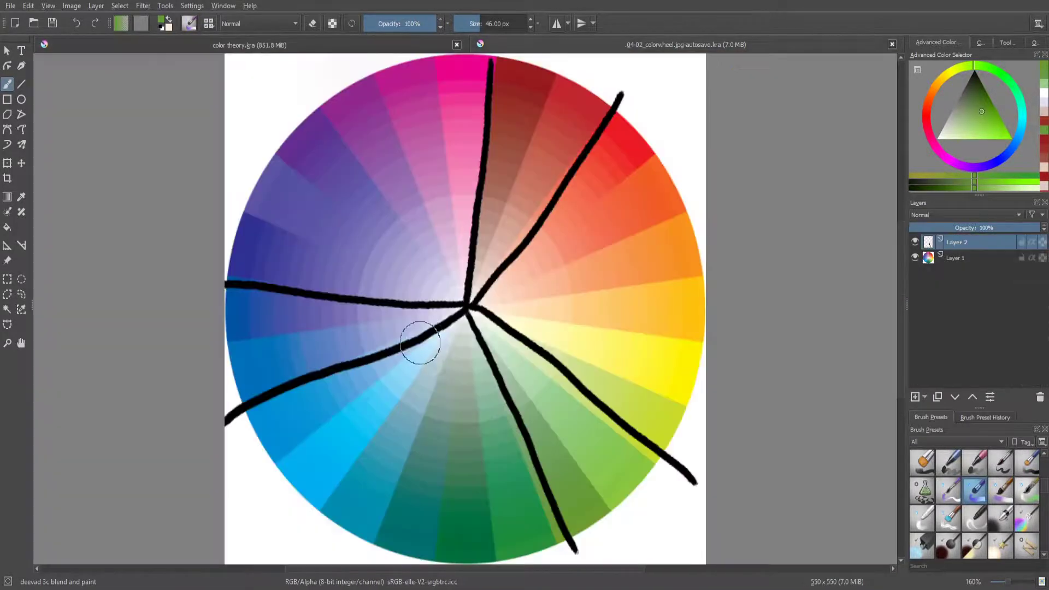
# Step: Colour the earrings yellow-green from the colour wheel and merge the earrings group down
pyautogui.keyDown('ctrl'); pyautogui.click(431, 314); pyautogui.keyUp('ctrl')
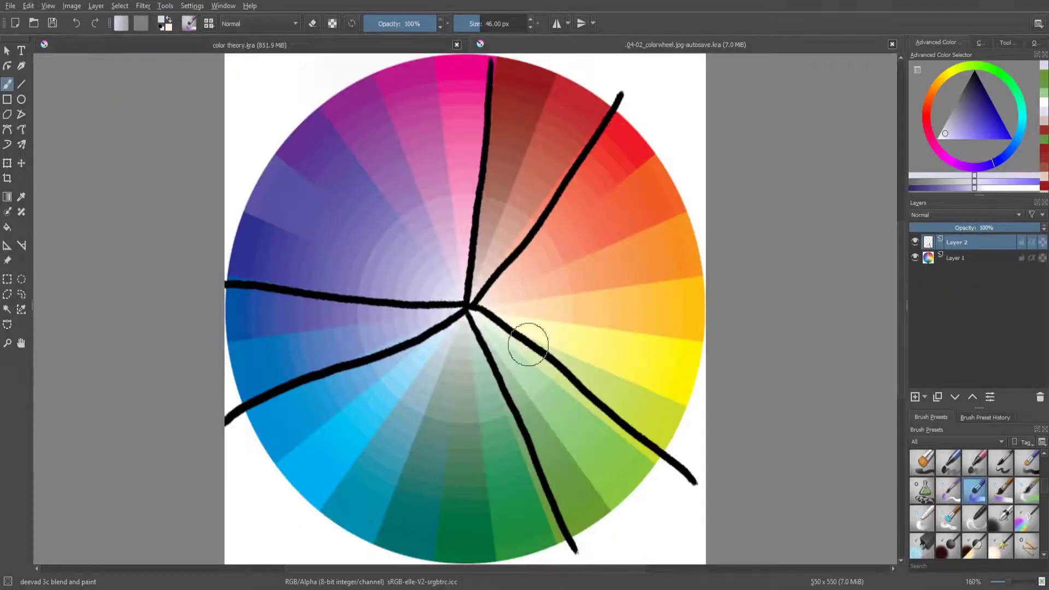
pyautogui.keyDown('ctrl'); pyautogui.click(528, 344); pyautogui.keyUp('ctrl')
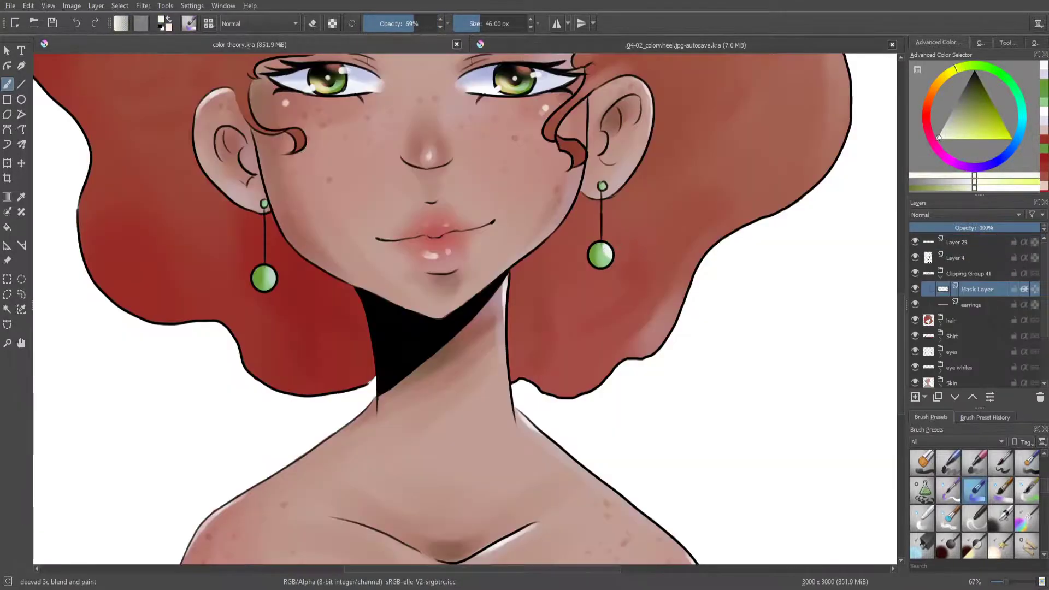
pyautogui.press('-')
pyautogui.press('-')
pyautogui.press('-')
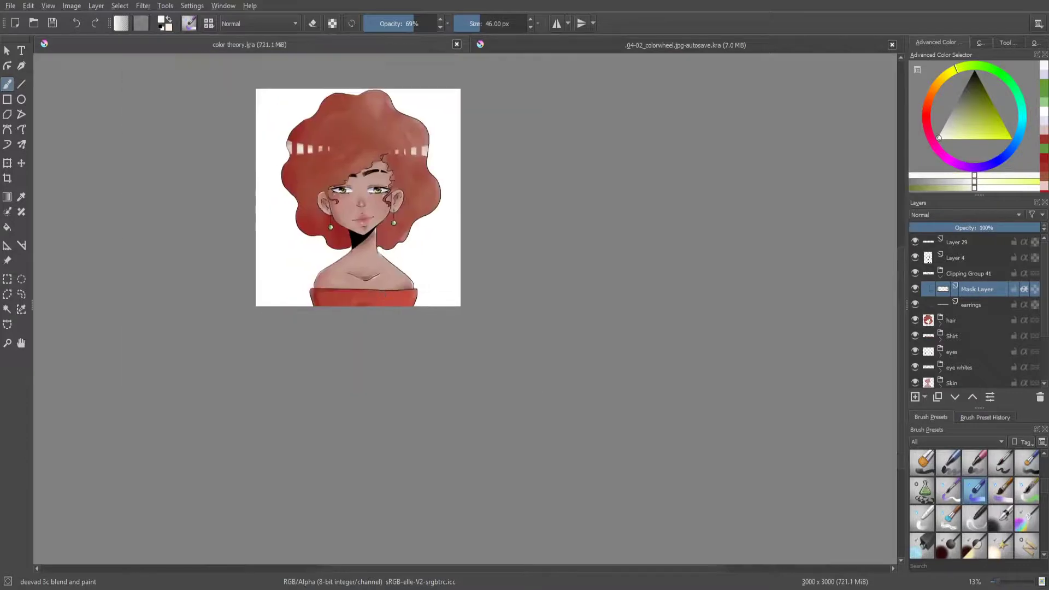
pyautogui.hotkey('ctrl', 'e')
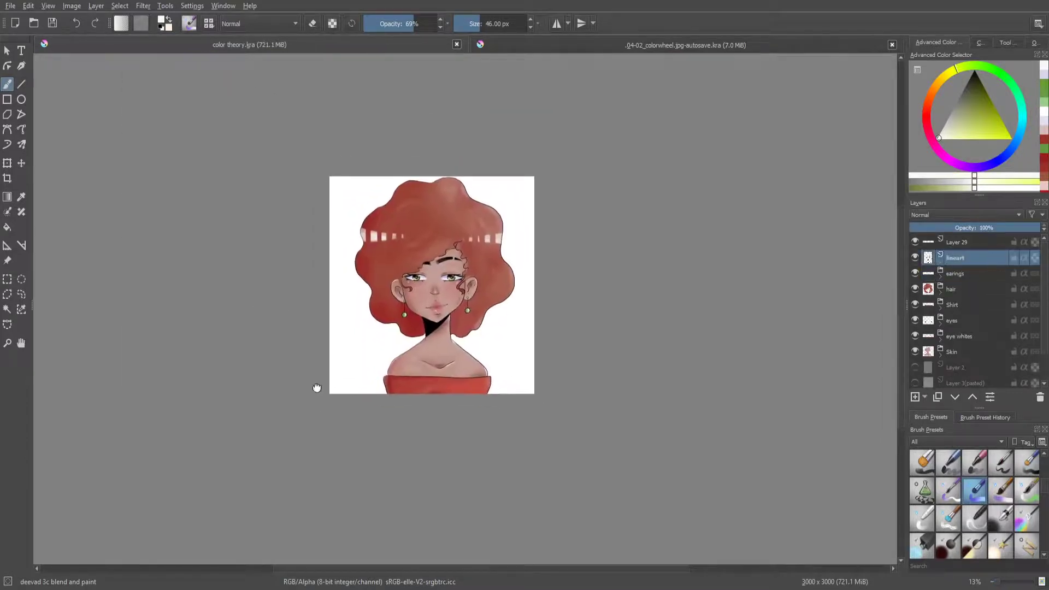
pyautogui.click(950, 373)
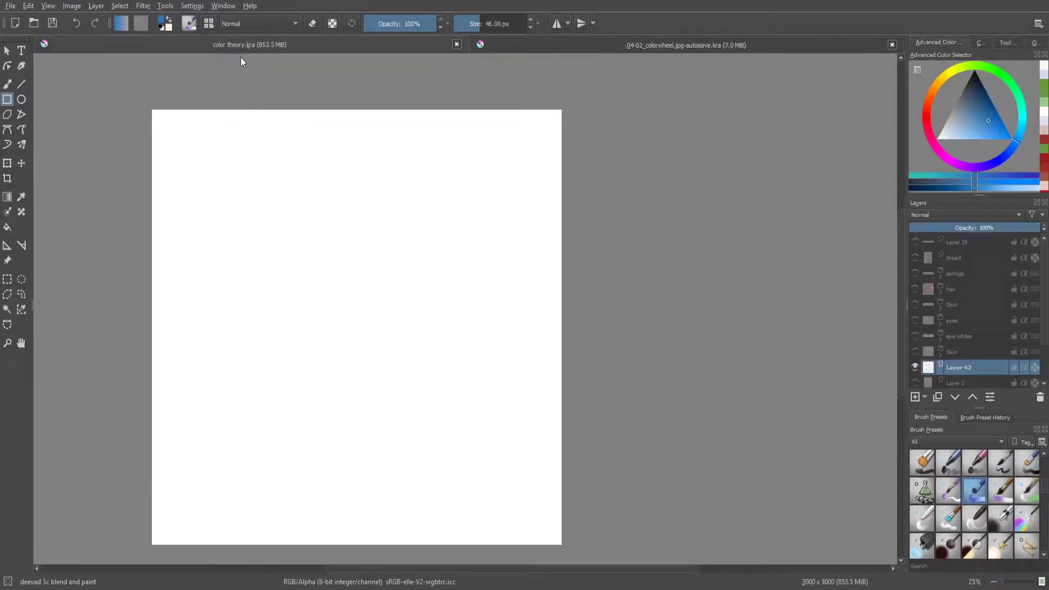
# Step: Outline the background rectangle and try a blue fill, then undo it
pyautogui.moveTo(187, 213); pyautogui.dragTo(536, 443)
pyautogui.press('f')
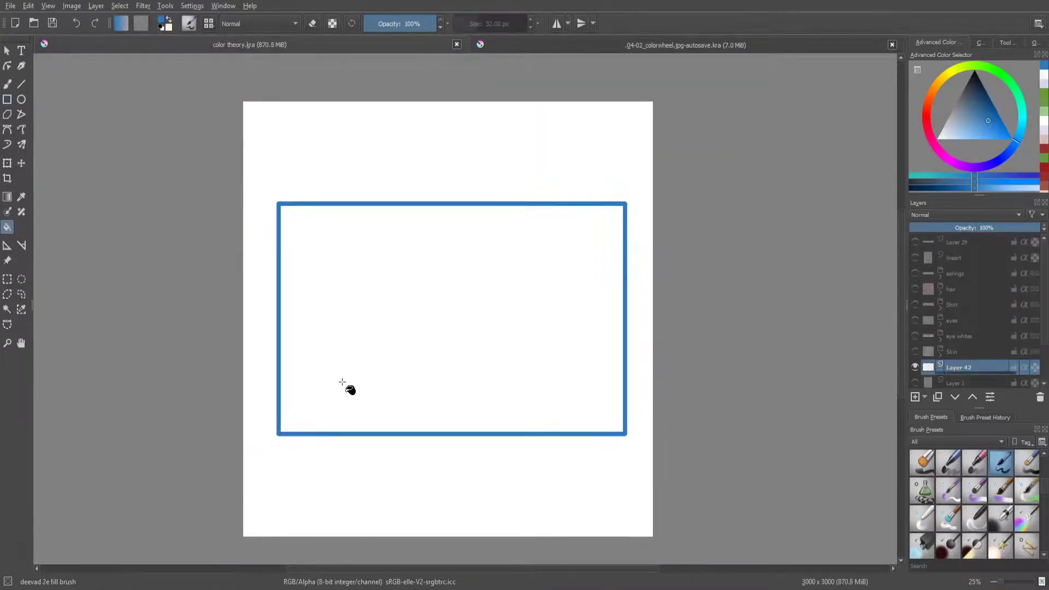
pyautogui.click(342, 382)
pyautogui.hotkey('ctrl', 'z')
pyautogui.click(7, 85)
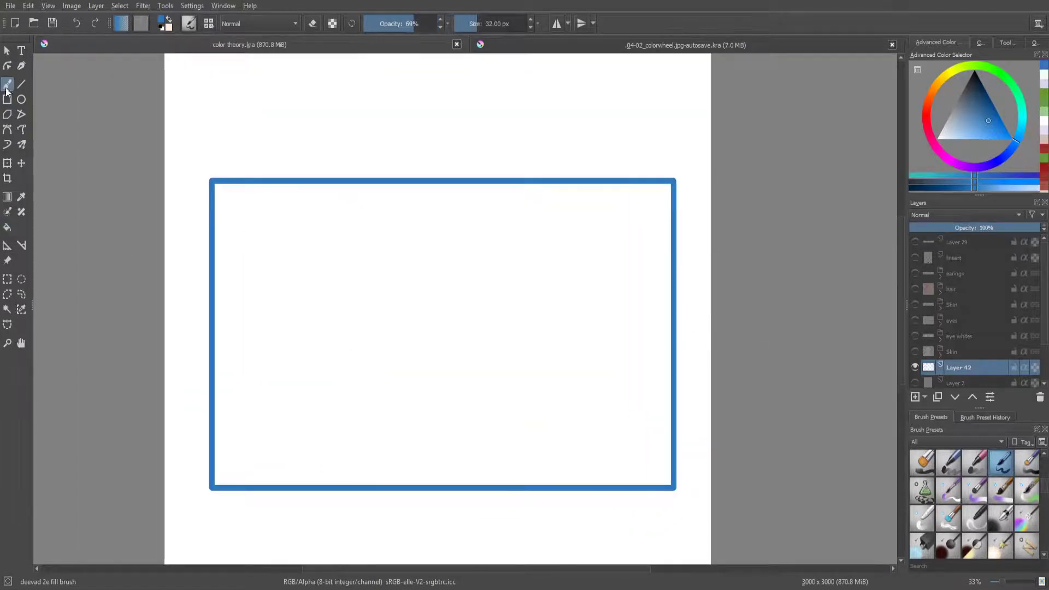
# Step: Paint large blue strokes inside the rectangle with a bigger brush at 100% opacity
pyautogui.moveTo(515, 334); pyautogui.dragTo(552, 394)
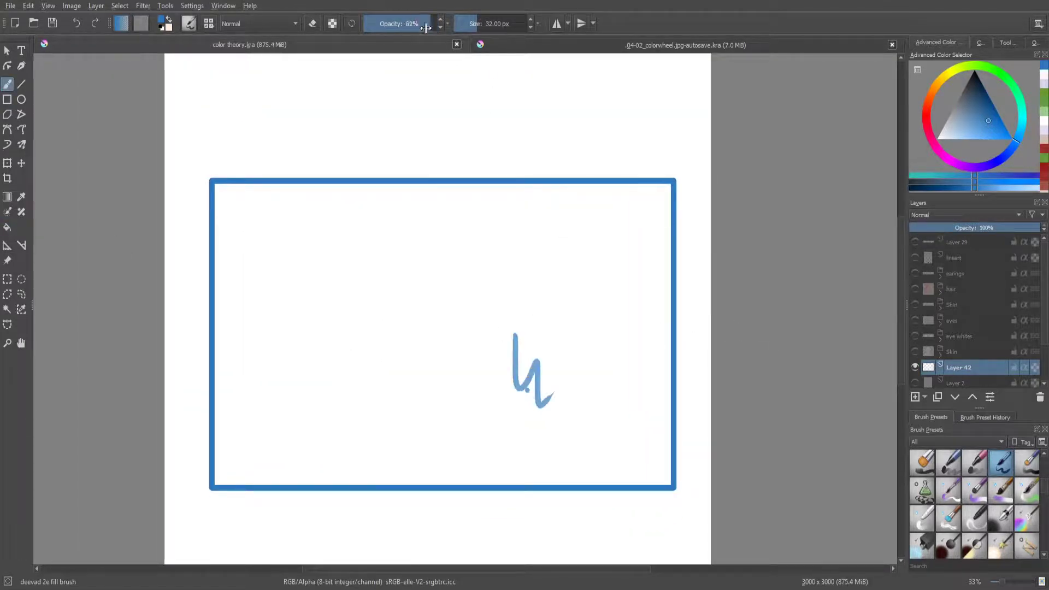
pyautogui.moveTo(425, 27); pyautogui.dragTo(437, 25)
pyautogui.moveTo(479, 235); pyautogui.dragTo(515, 316)
pyautogui.moveTo(458, 261)
pyautogui.mouseDown()
pyautogui.moveTo(491, 262)
pyautogui.moveTo(393, 344)
pyautogui.moveTo(373, 245)
pyautogui.moveTo(222, 192)
pyautogui.moveTo(385, 191)
pyautogui.moveTo(222, 257)
pyautogui.moveTo(229, 350)
pyautogui.moveTo(273, 377)
pyautogui.moveTo(492, 404)
pyautogui.mouseUp()
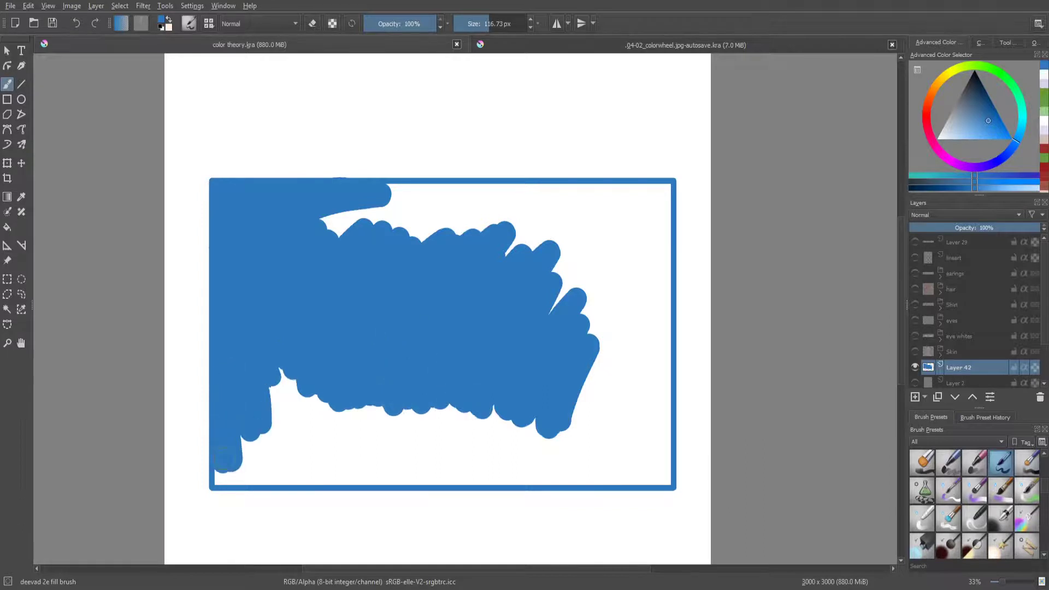
pyautogui.moveTo(224, 383)
pyautogui.mouseDown()
pyautogui.moveTo(295, 470)
pyautogui.moveTo(240, 446)
pyautogui.moveTo(262, 472)
pyautogui.mouseUp()
pyautogui.hotkey('ctrl', 'z')
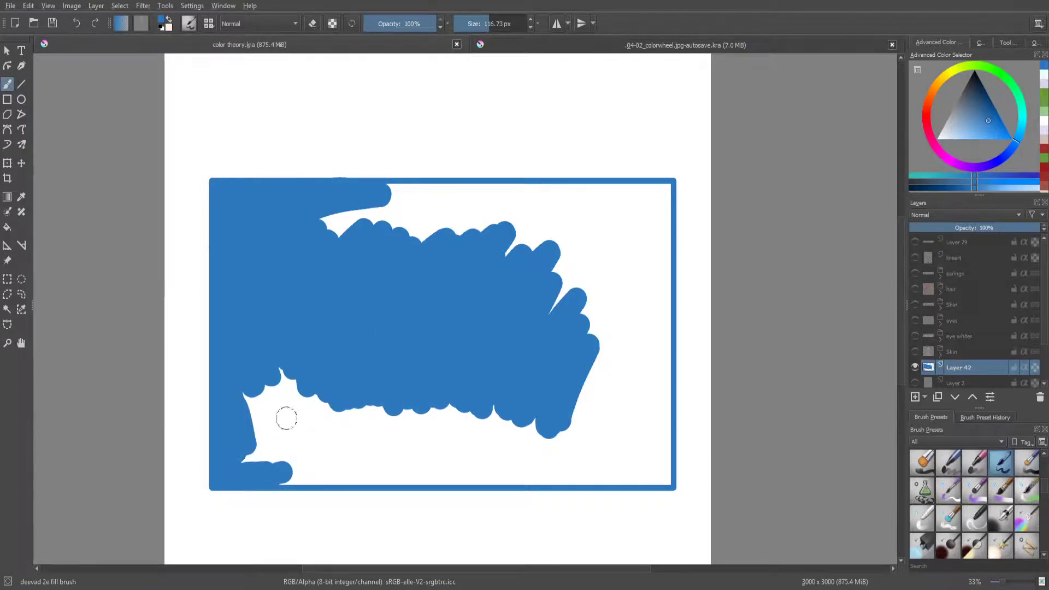
# Step: Cover the remaining white gaps in the rectangle with blue, undoing overshooting strokes
pyautogui.moveTo(286, 419)
pyautogui.mouseDown()
pyautogui.moveTo(295, 442)
pyautogui.moveTo(459, 431)
pyautogui.moveTo(301, 475)
pyautogui.moveTo(419, 477)
pyautogui.moveTo(500, 429)
pyautogui.mouseUp()
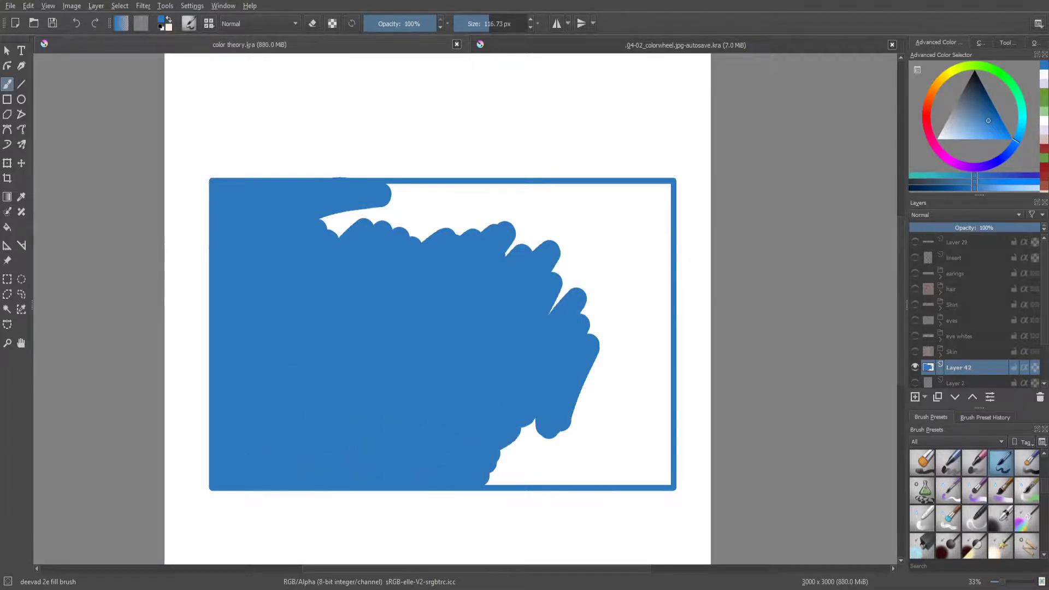
pyautogui.moveTo(328, 224)
pyautogui.mouseDown()
pyautogui.moveTo(443, 191)
pyautogui.moveTo(579, 241)
pyautogui.moveTo(618, 183)
pyautogui.mouseUp()
pyautogui.hotkey('ctrl', 'z')
pyautogui.moveTo(502, 191)
pyautogui.mouseDown()
pyautogui.moveTo(590, 218)
pyautogui.moveTo(618, 306)
pyautogui.mouseUp()
pyautogui.moveTo(601, 246)
pyautogui.mouseDown()
pyautogui.moveTo(654, 388)
pyautogui.moveTo(659, 197)
pyautogui.mouseUp()
pyautogui.hotkey('ctrl', 'z')
pyautogui.moveTo(579, 197)
pyautogui.mouseDown()
pyautogui.moveTo(644, 194)
pyautogui.moveTo(645, 257)
pyautogui.moveTo(579, 404)
pyautogui.moveTo(656, 426)
pyautogui.moveTo(532, 475)
pyautogui.moveTo(623, 478)
pyautogui.mouseUp()
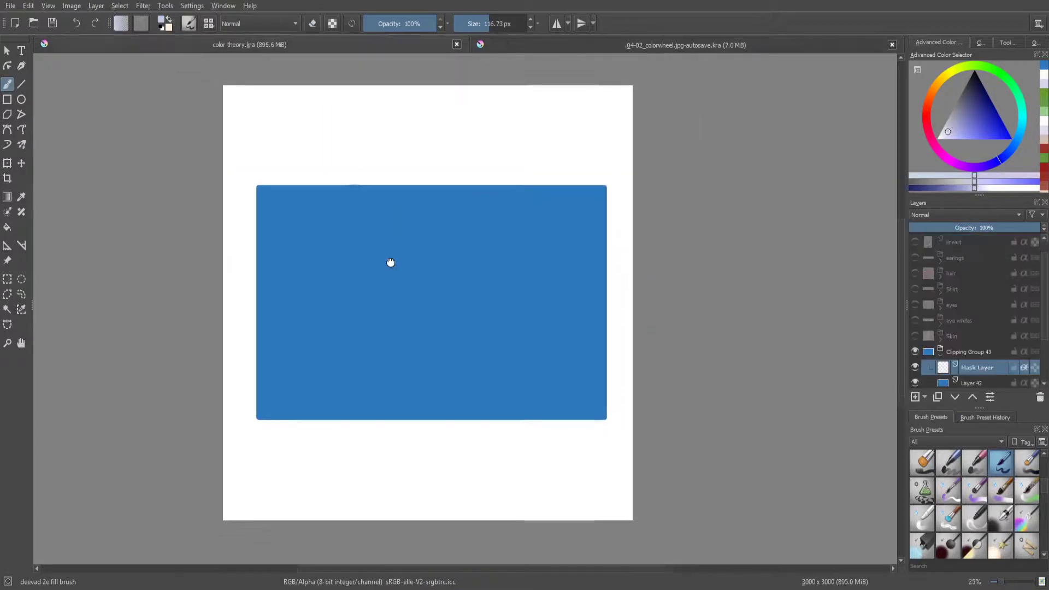
# Step: Fade the blue rectangle to pale lavender at the bottom and show all portrait layers
pyautogui.press('g')
pyautogui.moveTo(438, 317); pyautogui.dragTo(436, 452)
pyautogui.moveTo(433, 286); pyautogui.dragTo(409, 438)
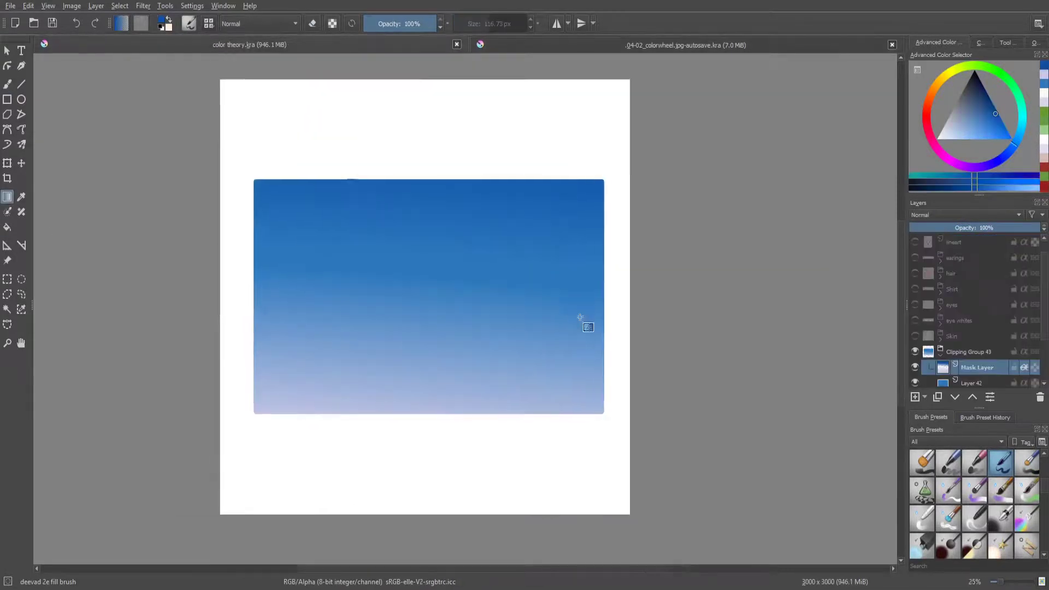
pyautogui.moveTo(915, 336)
pyautogui.mouseDown()
pyautogui.moveTo(915, 283)
pyautogui.moveTo(927, 309)
pyautogui.mouseUp()
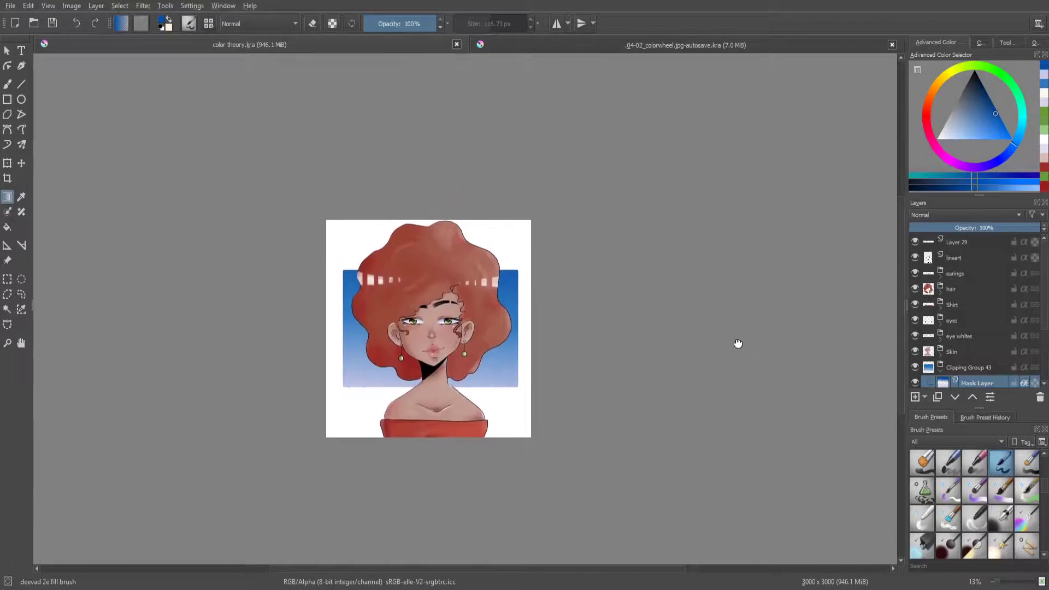
# Step: Scale up the blue background group behind the portrait
pyautogui.click(949, 370)
pyautogui.hotkey('ctrl', 't')
pyautogui.moveTo(498, 385); pyautogui.dragTo(515, 403)
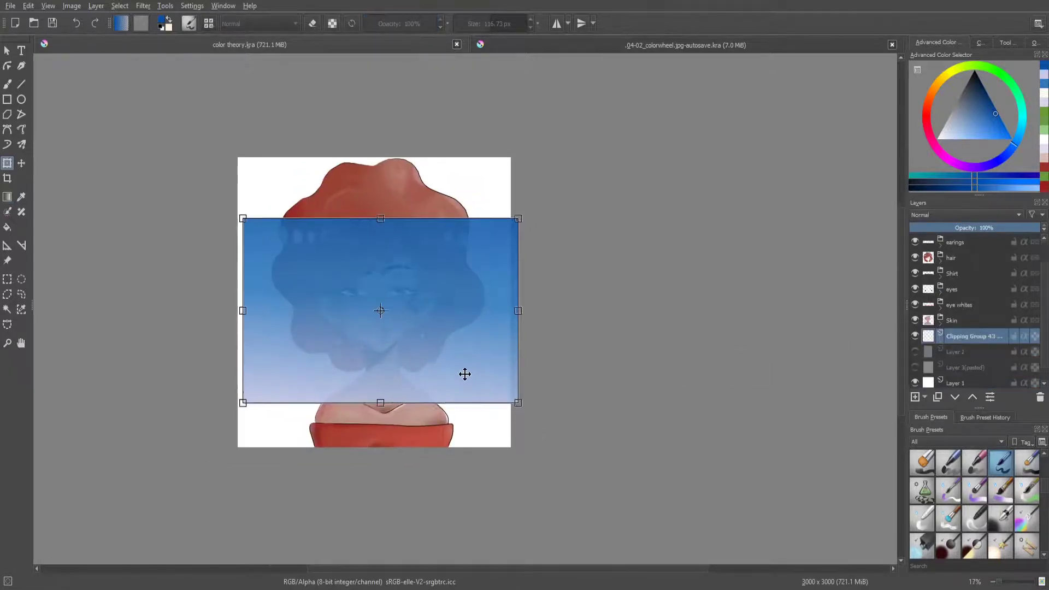
pyautogui.press('Return')
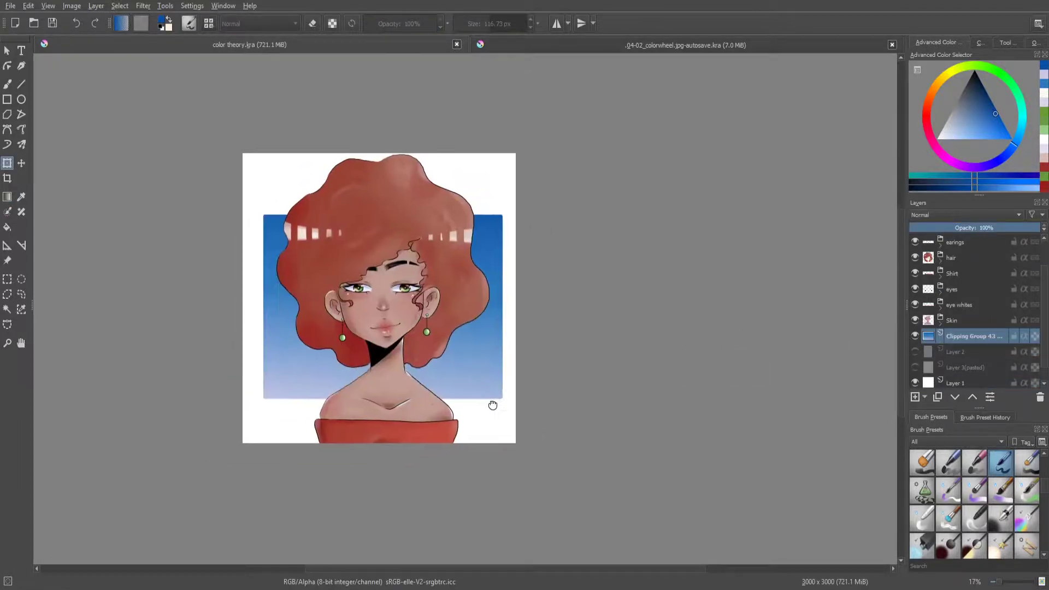
# Step: Add a clipped layer over the sky and paint white clouds beside the hair
pyautogui.click(7, 84)
pyautogui.hotkey('ctrl', 'shift', 'g')
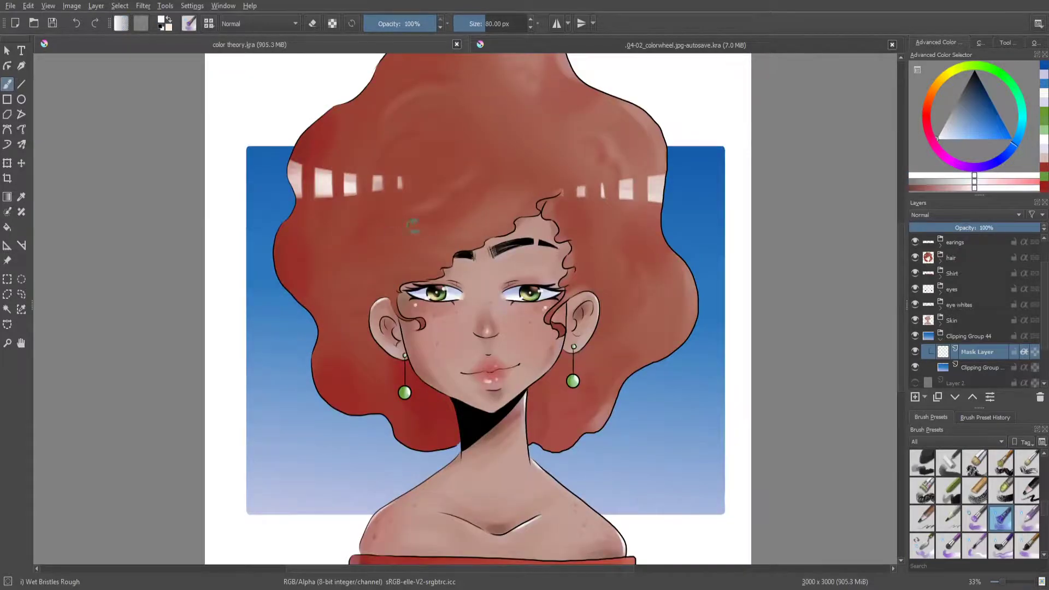
pyautogui.moveTo(257, 305)
pyautogui.mouseDown()
pyautogui.moveTo(273, 298)
pyautogui.moveTo(253, 284)
pyautogui.moveTo(305, 297)
pyautogui.moveTo(290, 303)
pyautogui.mouseUp()
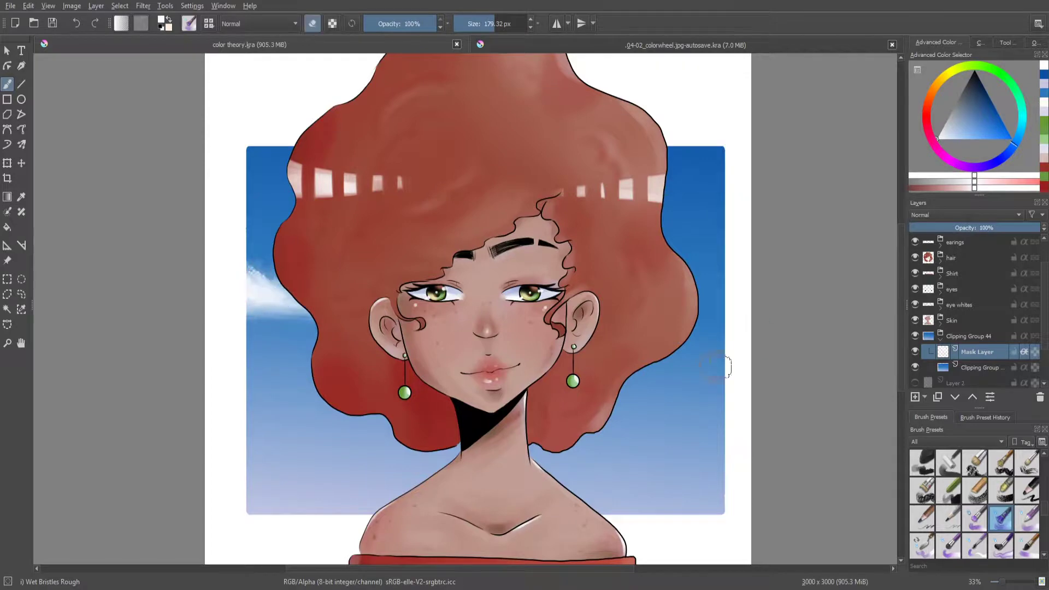
pyautogui.click(710, 328)
pyautogui.moveTo(655, 365)
pyautogui.mouseDown()
pyautogui.moveTo(710, 358)
pyautogui.moveTo(681, 349)
pyautogui.moveTo(705, 360)
pyautogui.moveTo(632, 379)
pyautogui.mouseUp()
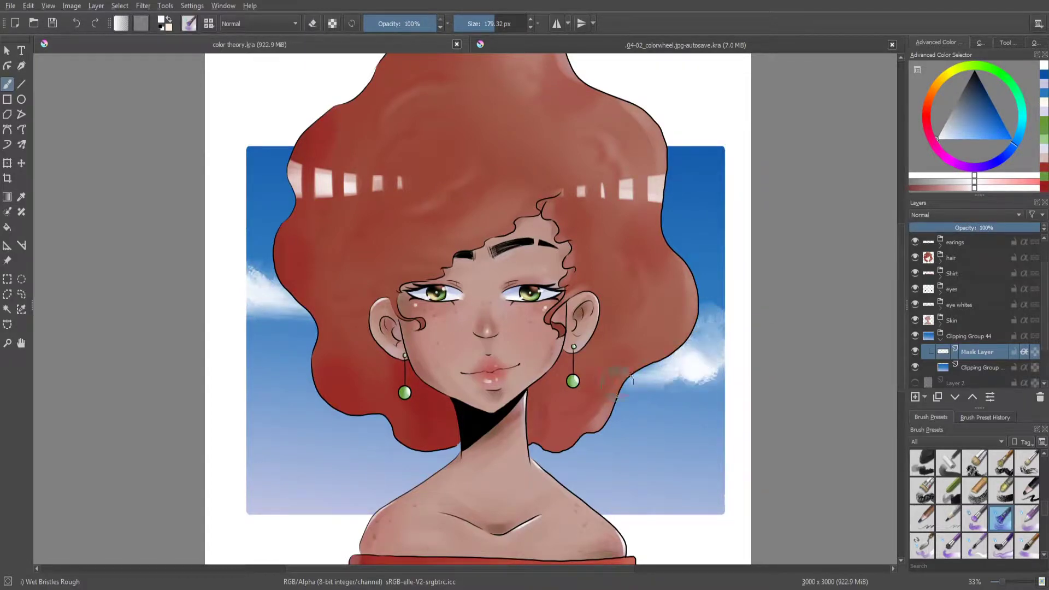
# Step: Paint broad clouds over the lower-left, lower-right and upper-right sky, then pick pale yellow
pyautogui.press(']')
pyautogui.press(']')
pyautogui.press(']')
pyautogui.moveTo(269, 426); pyautogui.dragTo(273, 361)
pyautogui.moveTo(683, 459)
pyautogui.mouseDown()
pyautogui.moveTo(711, 453)
pyautogui.moveTo(710, 422)
pyautogui.mouseUp()
pyautogui.moveTo(725, 192); pyautogui.dragTo(689, 175)
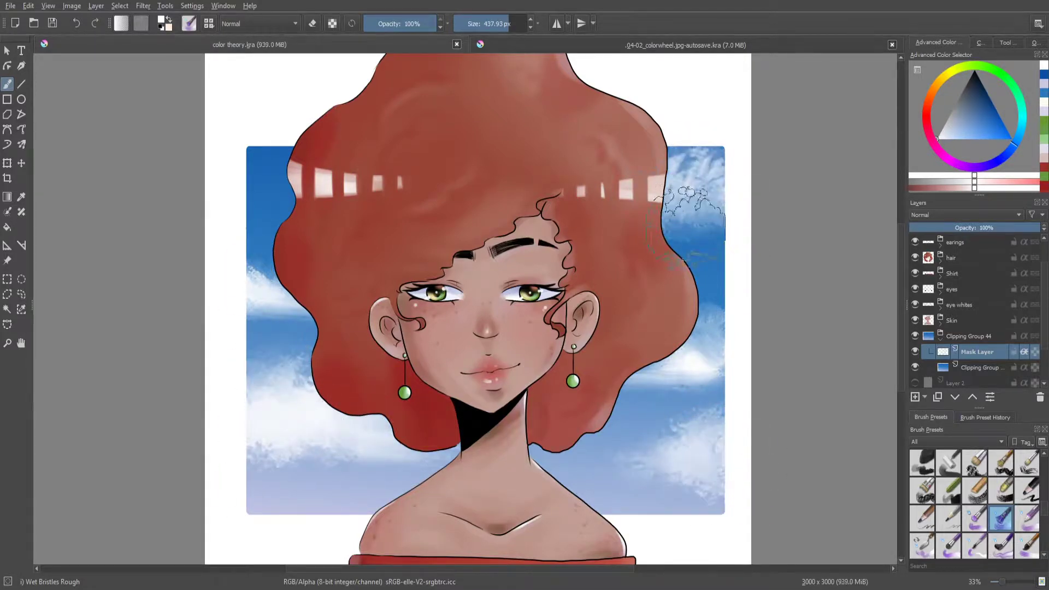
pyautogui.scroll(-3, 659, 411)
pyautogui.scroll(1, 659, 410)
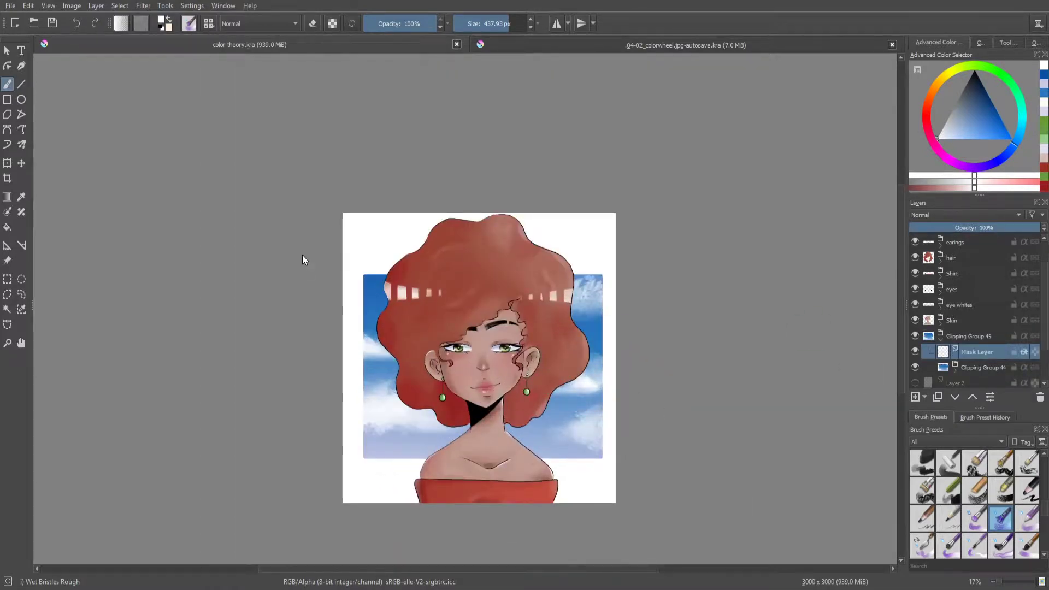
pyautogui.moveTo(1002, 146); pyautogui.dragTo(951, 70)
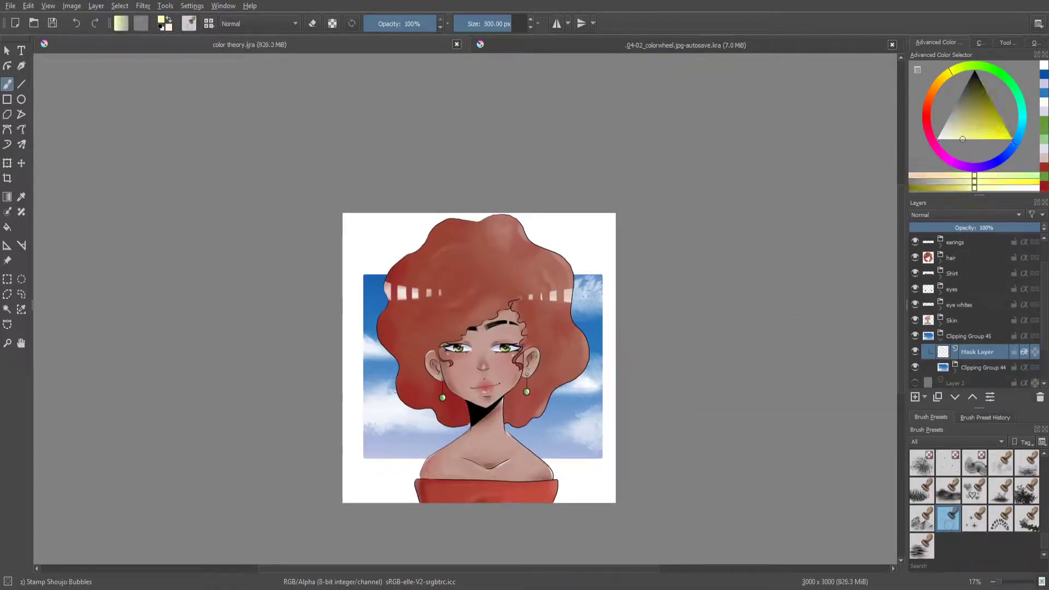
# Step: Repaint the black neck shadow and the eyebrows in dark brown
pyautogui.scroll(1, 453, 413)
pyautogui.scroll(1, 454, 413)
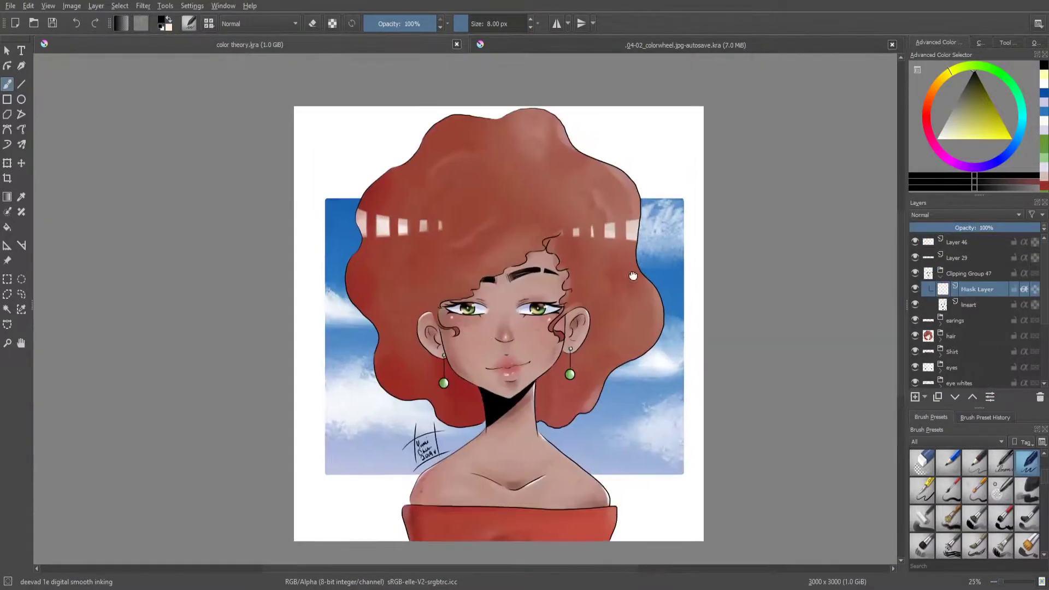
pyautogui.click(979, 103)
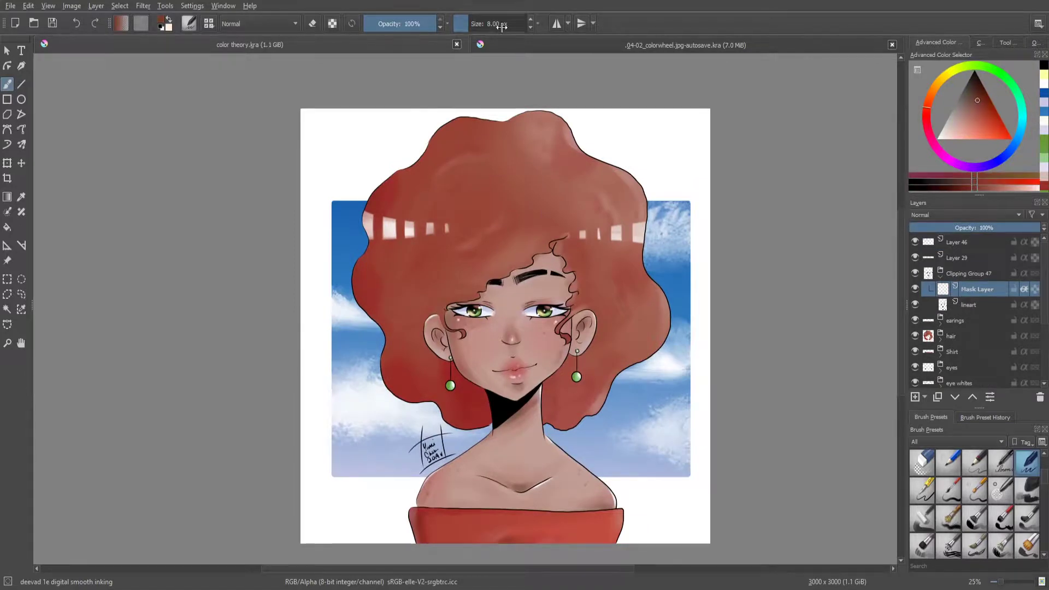
pyautogui.click(973, 82)
pyautogui.moveTo(481, 407); pyautogui.dragTo(533, 402)
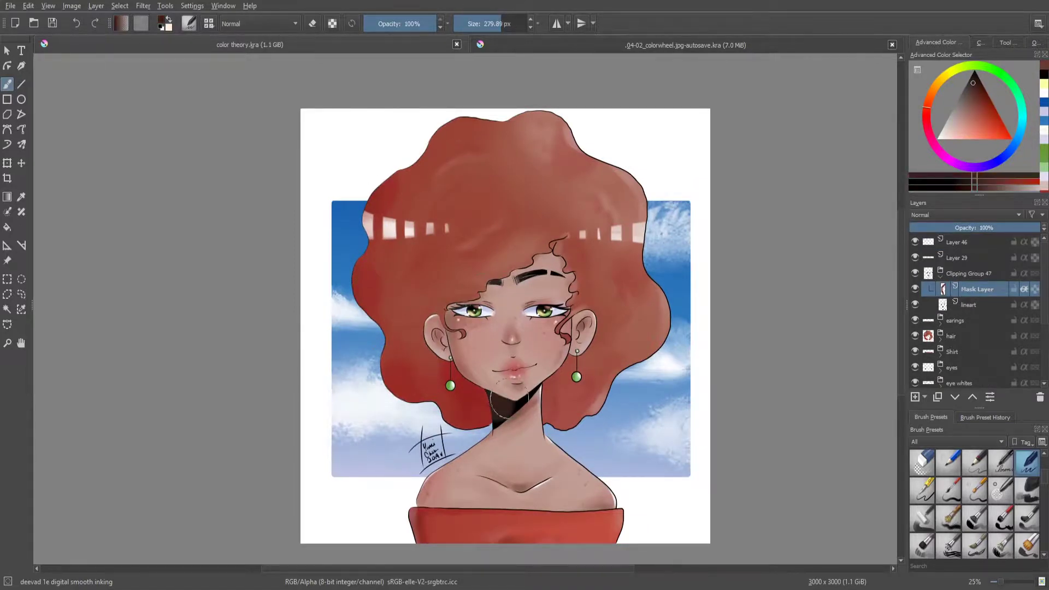
pyautogui.click(975, 94)
pyautogui.moveTo(517, 277); pyautogui.dragTo(566, 273)
pyautogui.moveTo(492, 408); pyautogui.dragTo(541, 416)
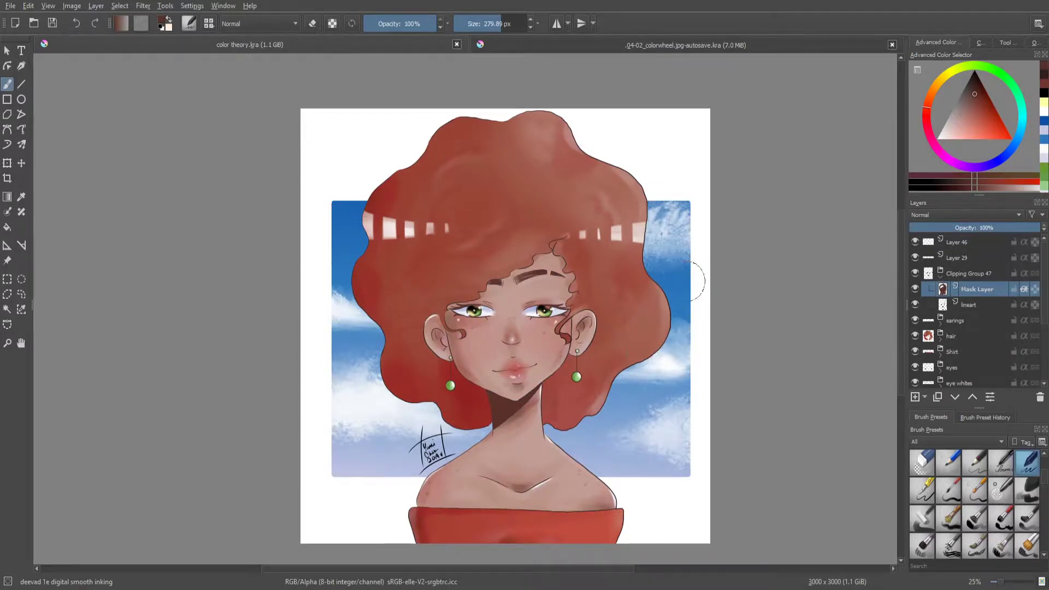
# Step: Collapse Clipping Group 47 and rename the Skin layer
pyautogui.click(970, 274)
pyautogui.click(940, 276)
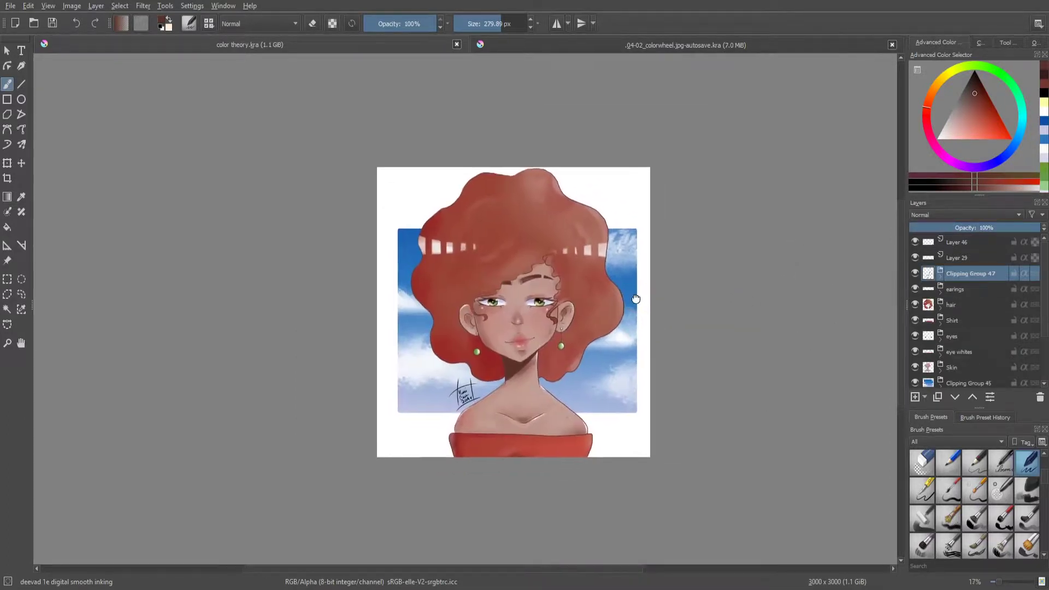
pyautogui.moveTo(690, 305)
pyautogui.mouseDown()
pyautogui.moveTo(636, 330)
pyautogui.moveTo(654, 332)
pyautogui.mouseUp()
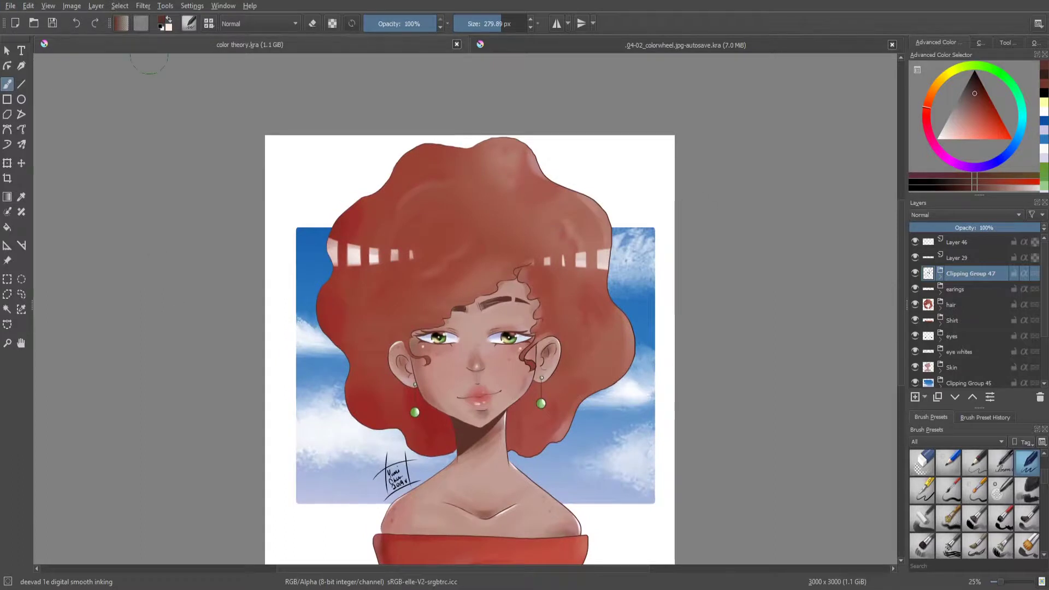
pyautogui.scroll(-3, 970, 306)
pyautogui.doubleClick(960, 242)
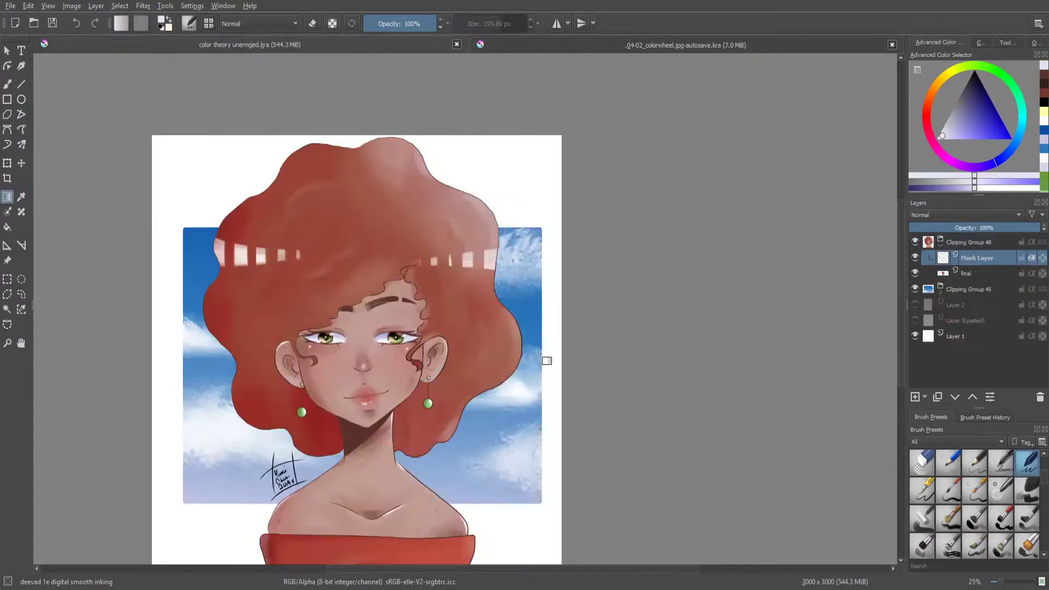
# Step: Add a lighter pink hair sheen at 47% opacity and move the watermark text onto the face
pyautogui.moveTo(538, 351); pyautogui.dragTo(561, 496)
pyautogui.moveTo(963, 226); pyautogui.dragTo(971, 227)
pyautogui.scroll(-4, 510, 355)
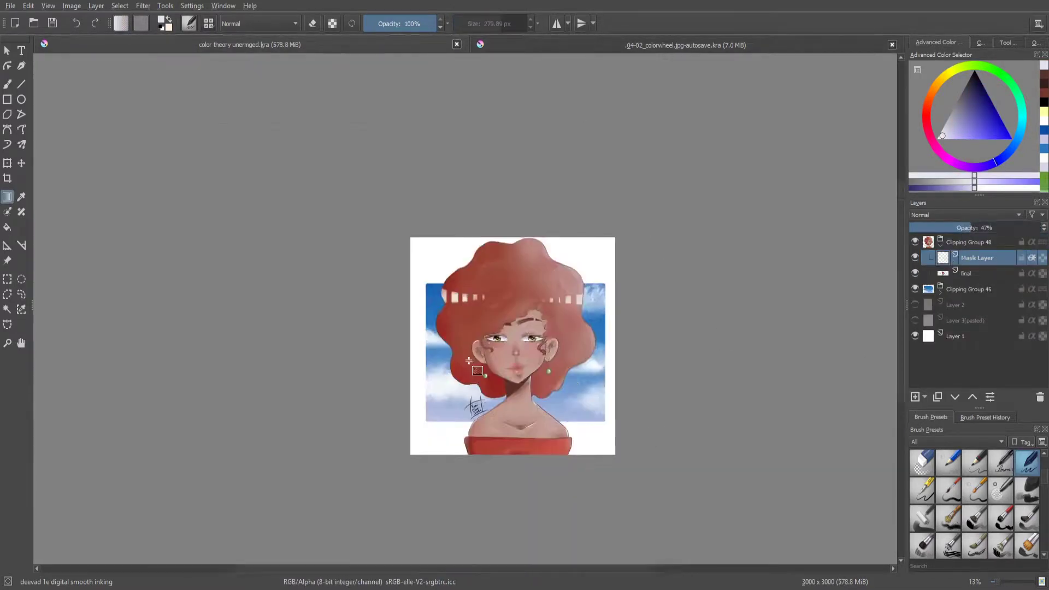
pyautogui.scroll(1, 510, 355)
pyautogui.scroll(2, 510, 355)
pyautogui.scroll(1, 542, 391)
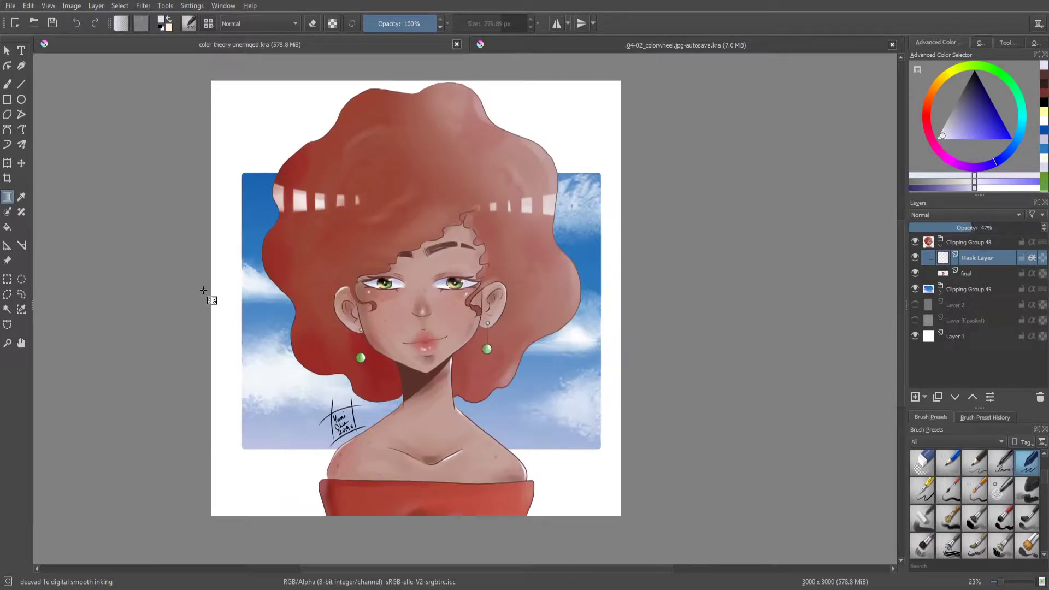
pyautogui.scroll(-1, 566, 467)
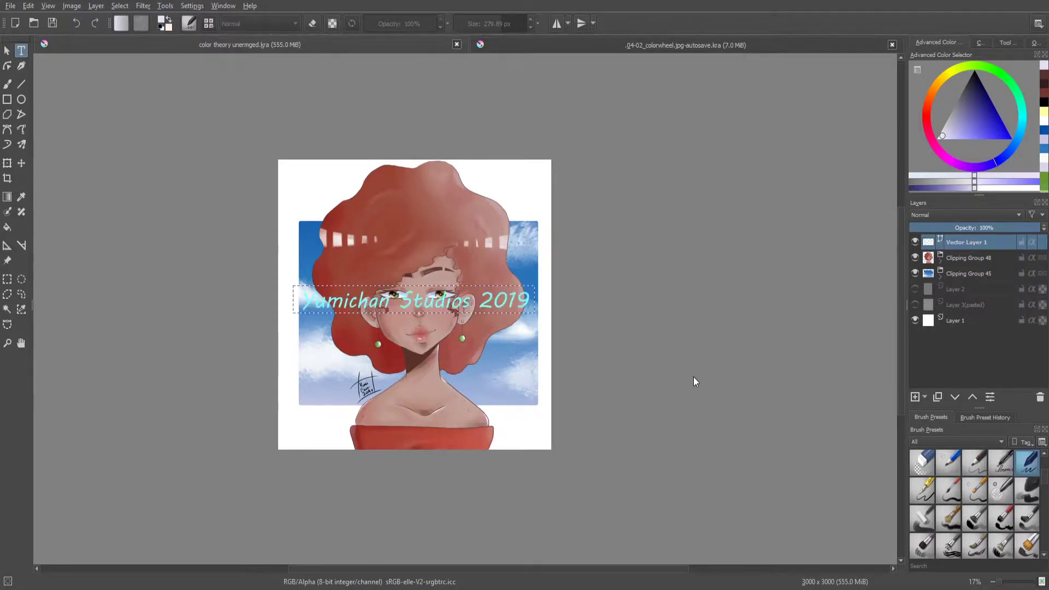
pyautogui.click(21, 163)
pyautogui.moveTo(415, 299); pyautogui.dragTo(421, 330)
pyautogui.moveTo(978, 227); pyautogui.dragTo(942, 228)
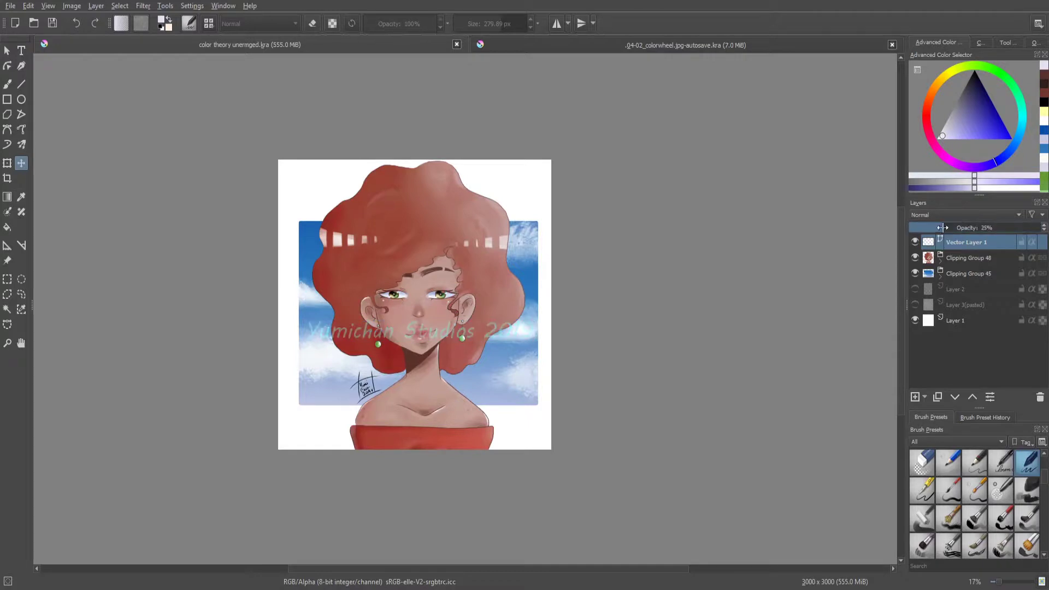